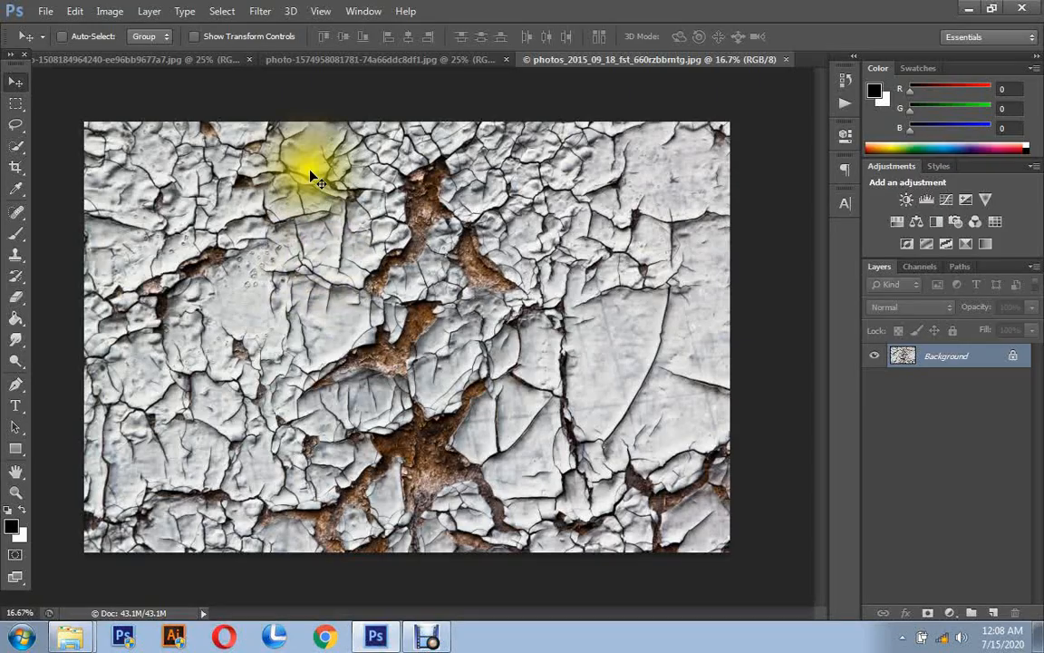
- Look through the three open images: the color portrait, the black-and-white portrait and the cracked paint texture
{"action": "left_click", "coordinate": [338, 57]}
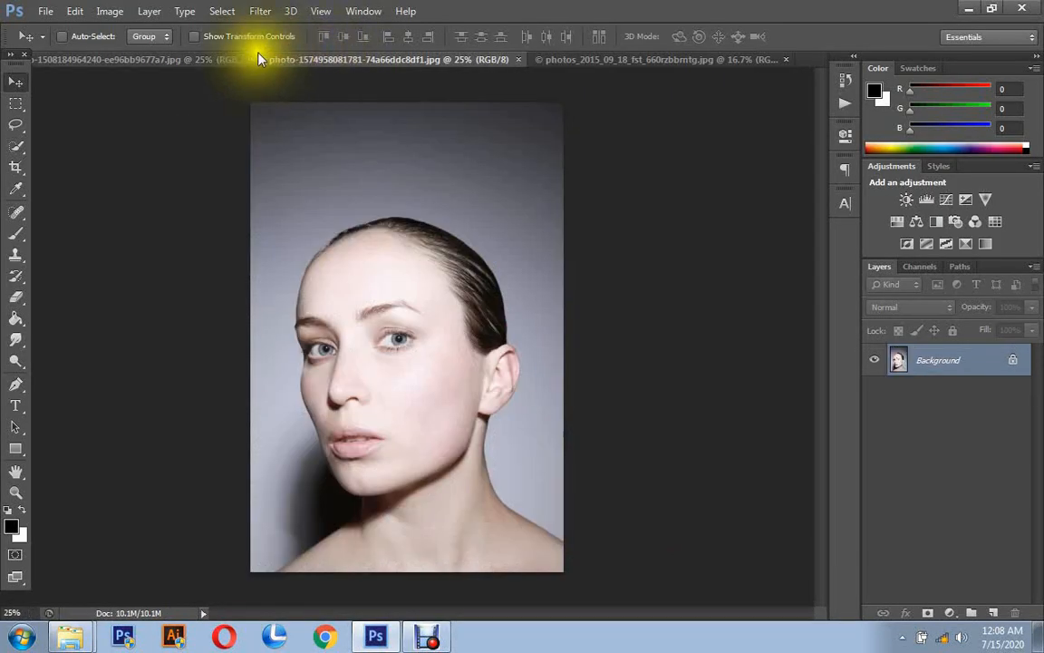
{"action": "left_click", "coordinate": [236, 59]}
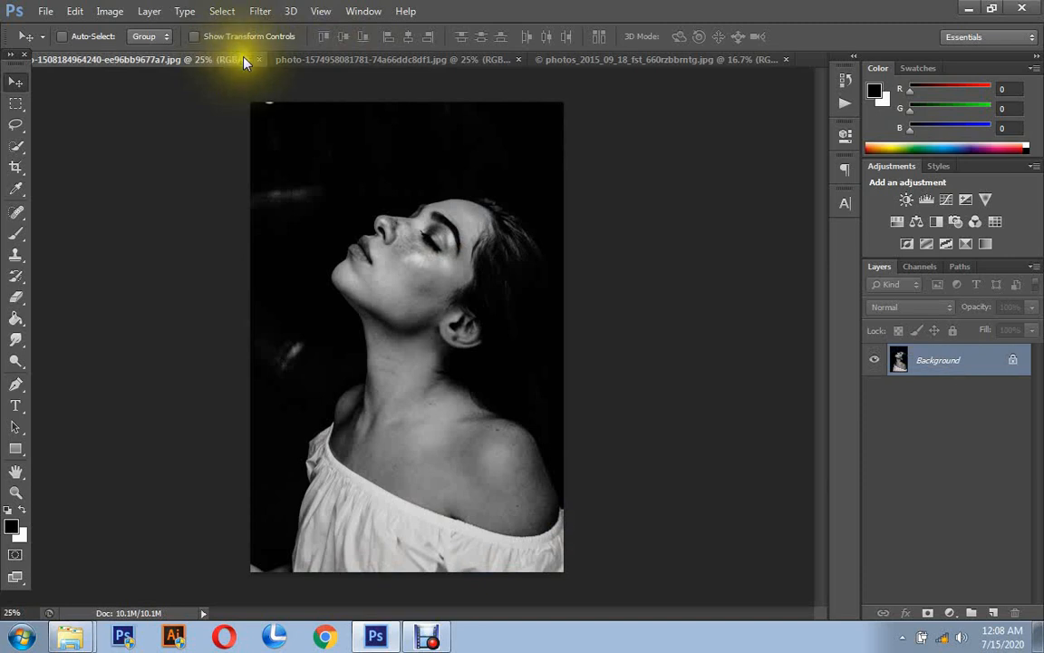
{"action": "left_click", "coordinate": [340, 60]}
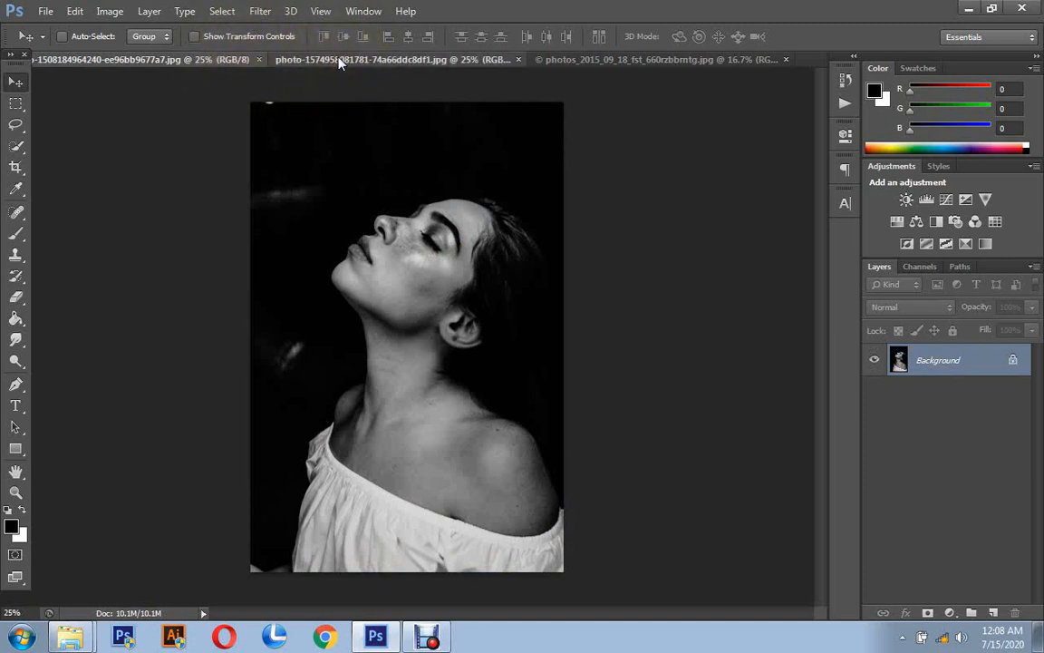
{"action": "left_click", "coordinate": [564, 61]}
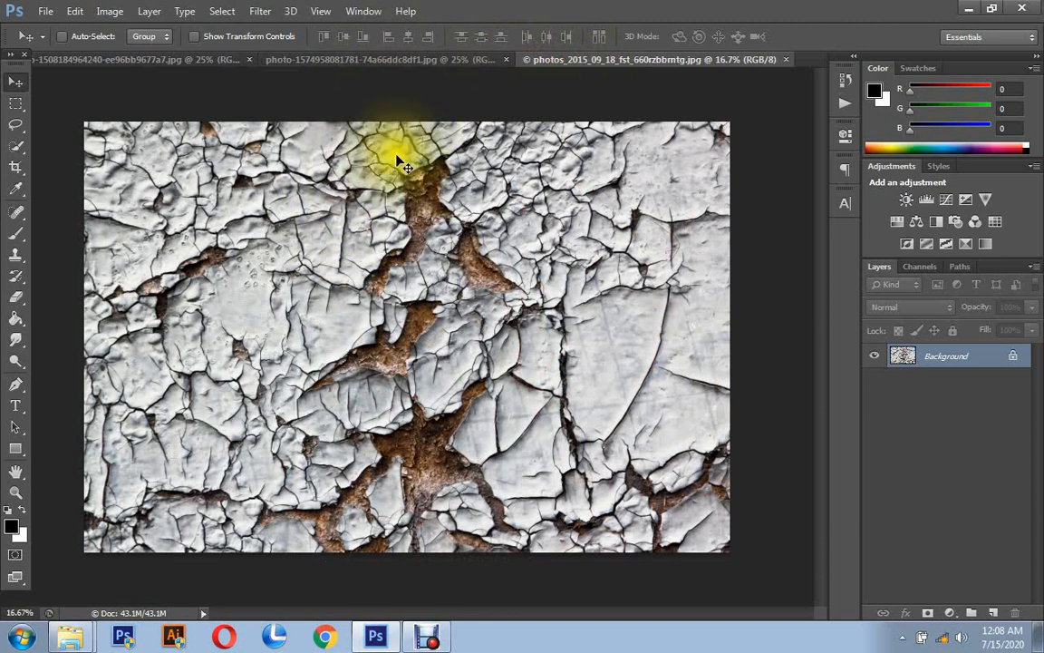
{"action": "left_click", "coordinate": [359, 60]}
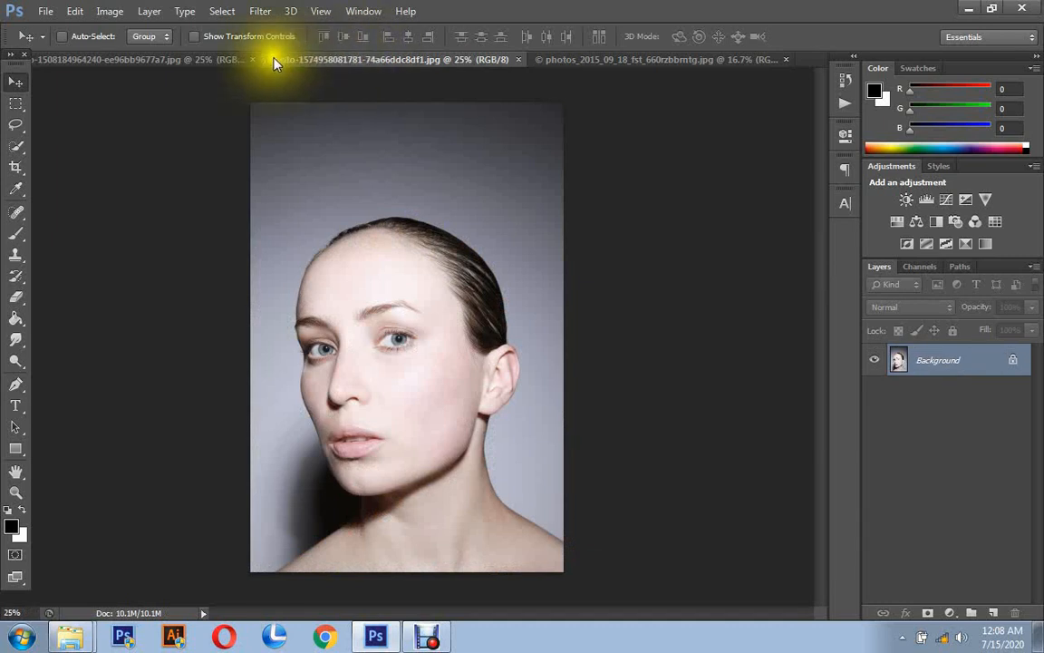
{"action": "left_click", "coordinate": [201, 61]}
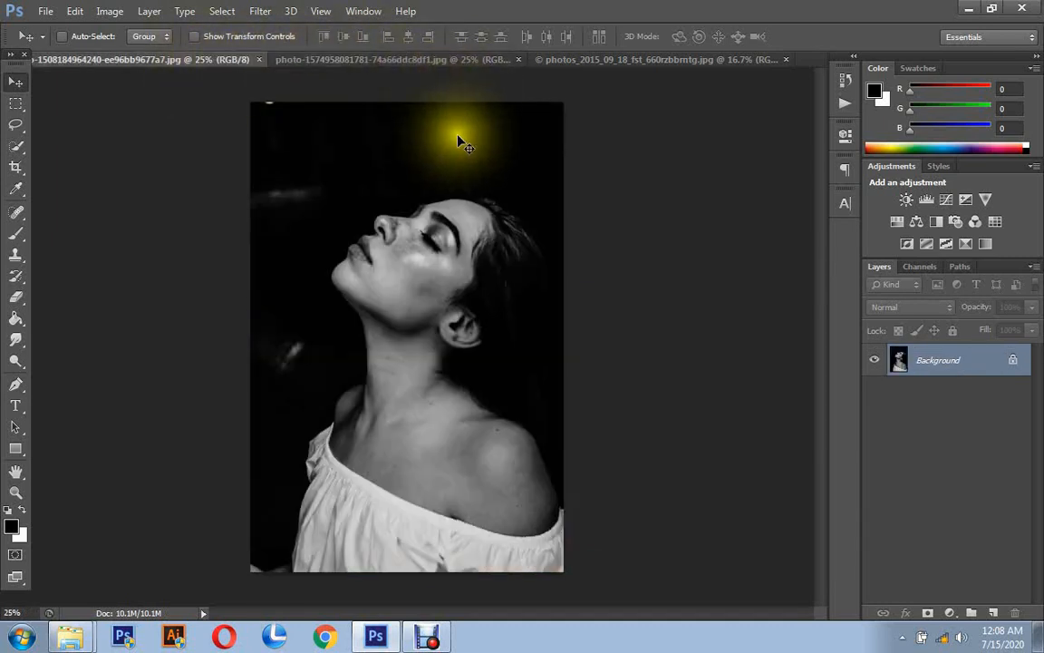
- Select the entire cracked paint texture image and move it into the color portrait document as a new layer
{"action": "left_click", "coordinate": [599, 59]}
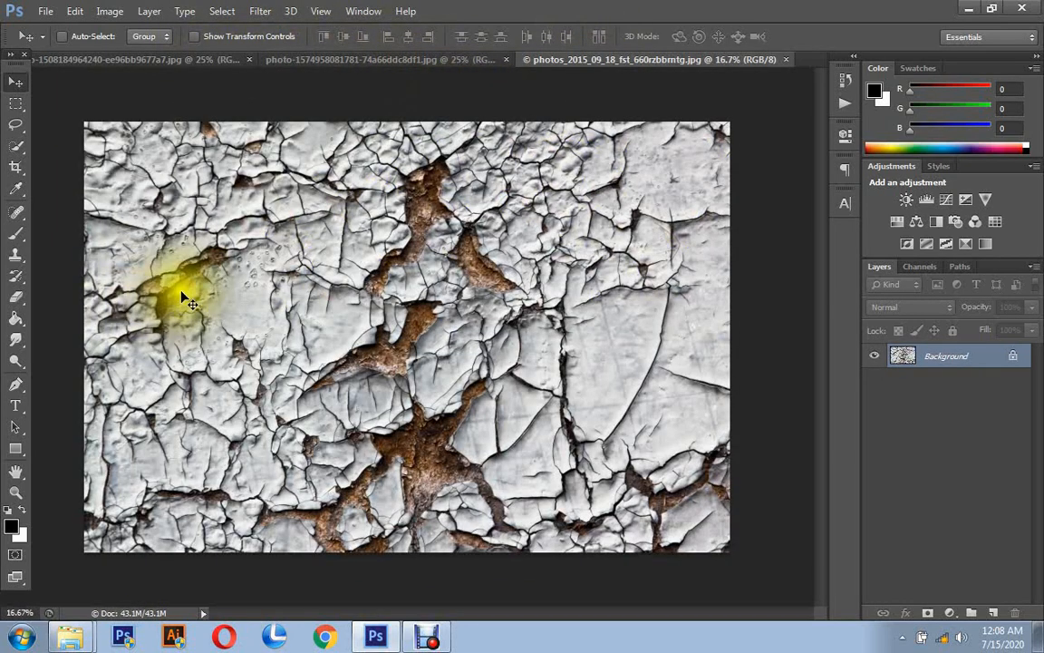
{"action": "left_click", "coordinate": [218, 10]}
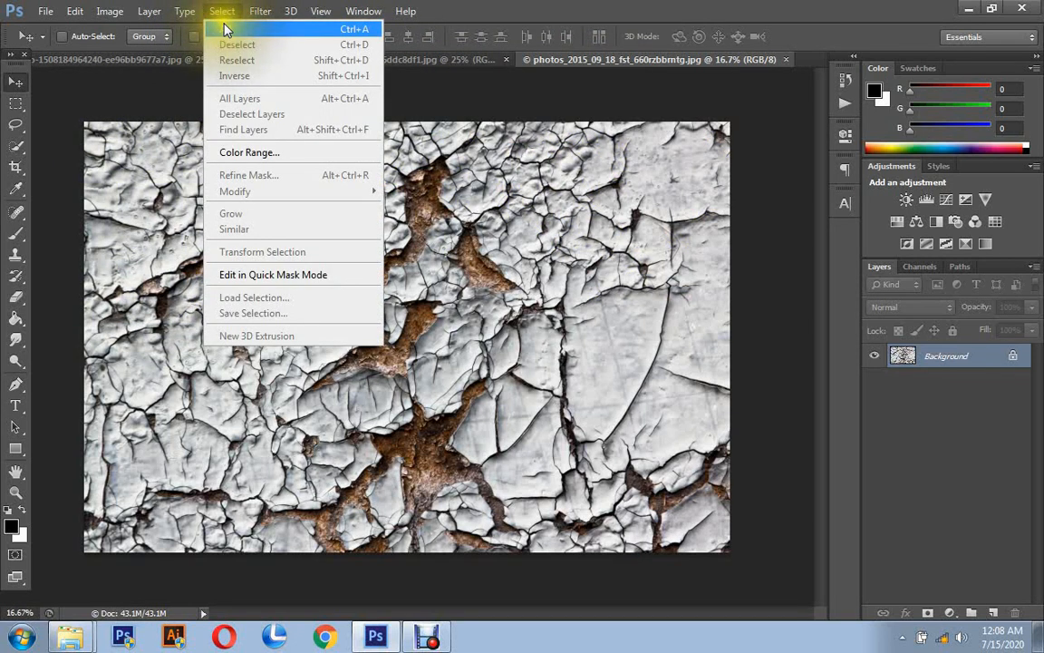
{"action": "left_click", "coordinate": [223, 12]}
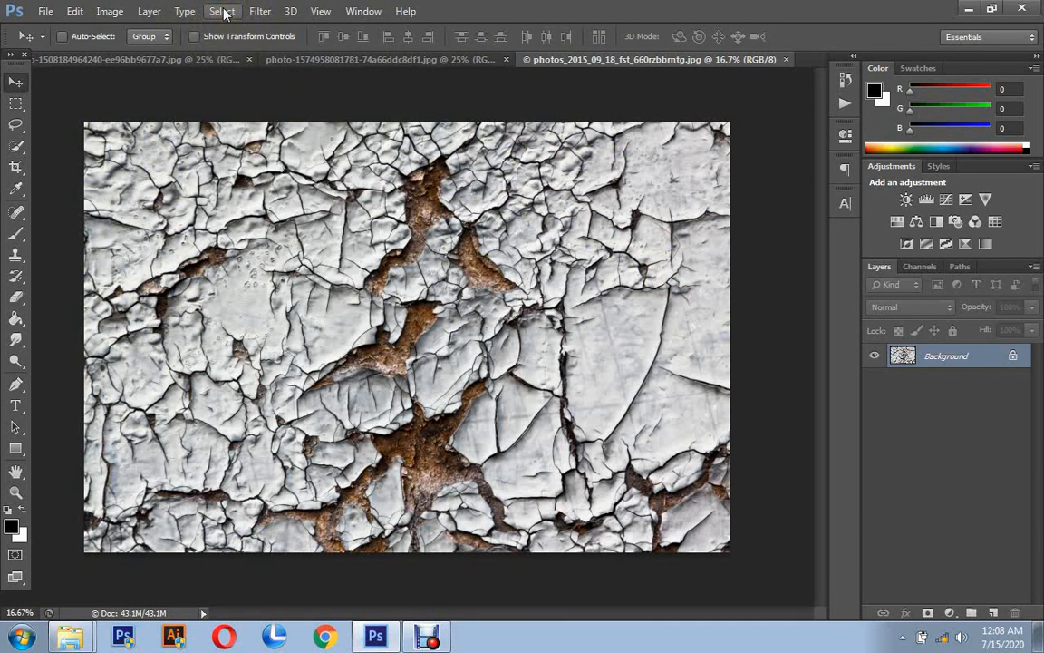
{"action": "left_click", "coordinate": [223, 12]}
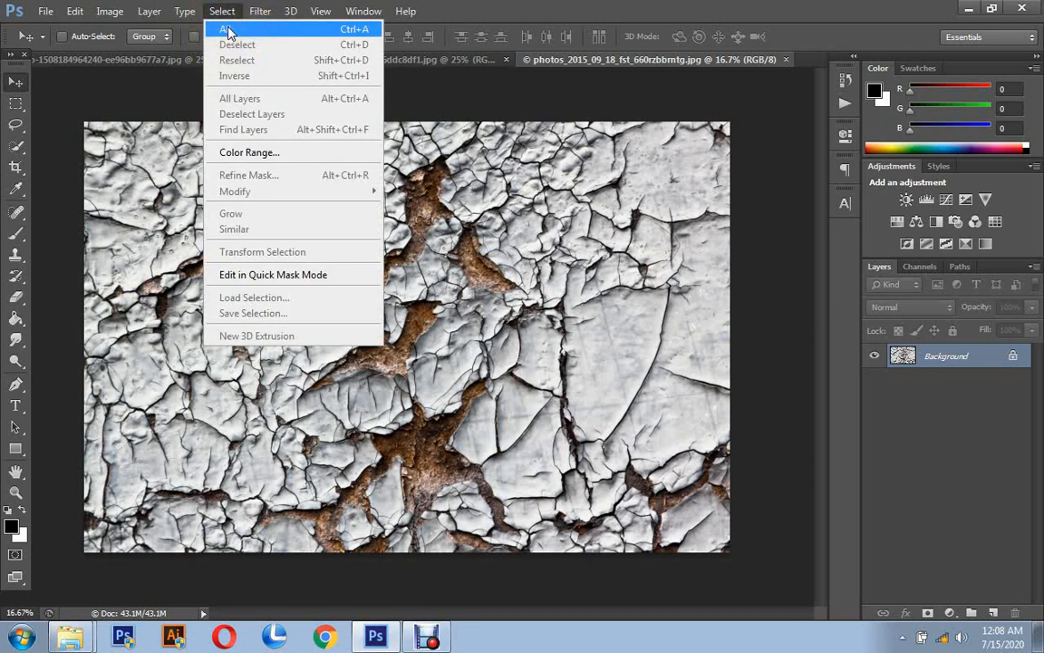
{"action": "left_click", "coordinate": [227, 30]}
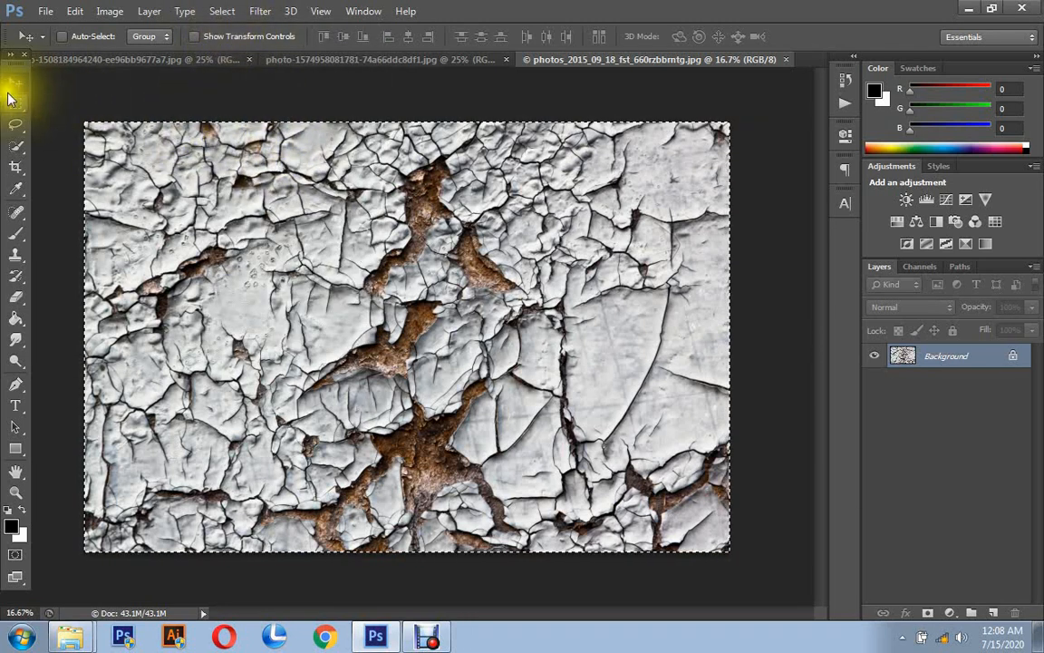
{"action": "mouse_move", "coordinate": [303, 150]}
{"action": "left_mouse_down"}
{"action": "mouse_move", "coordinate": [303, 63]}
{"action": "mouse_move", "coordinate": [348, 250]}
{"action": "mouse_move", "coordinate": [292, 262]}
{"action": "left_mouse_up"}
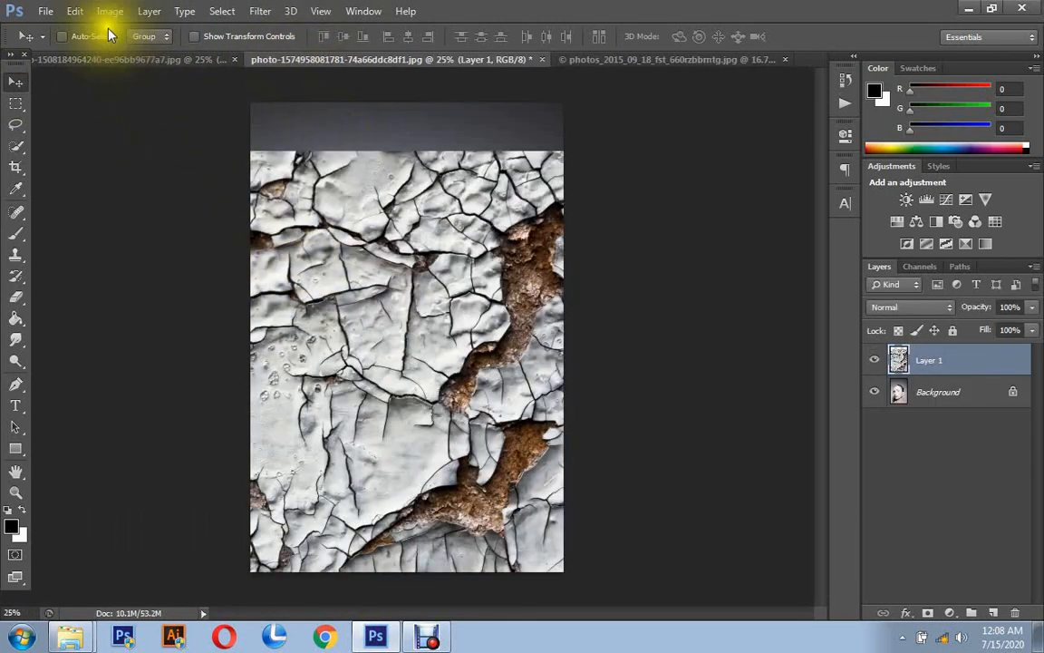
- Free-transform the texture layer to about 38% width and 50% height, covering the face and neck, and apply it
{"action": "left_click", "coordinate": [78, 13]}
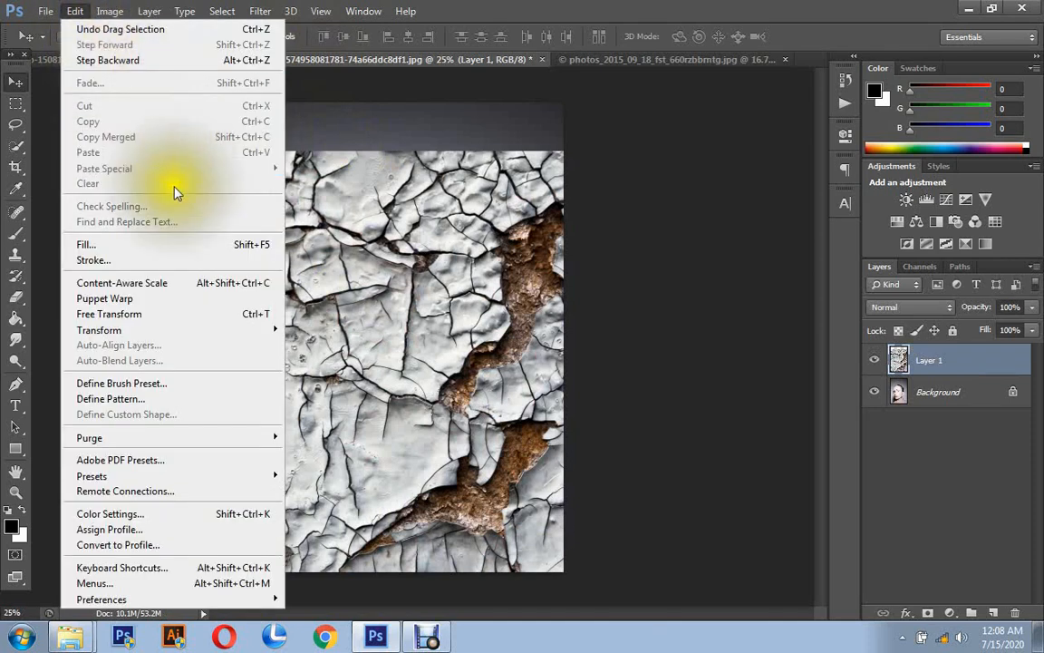
{"action": "left_click", "coordinate": [259, 319]}
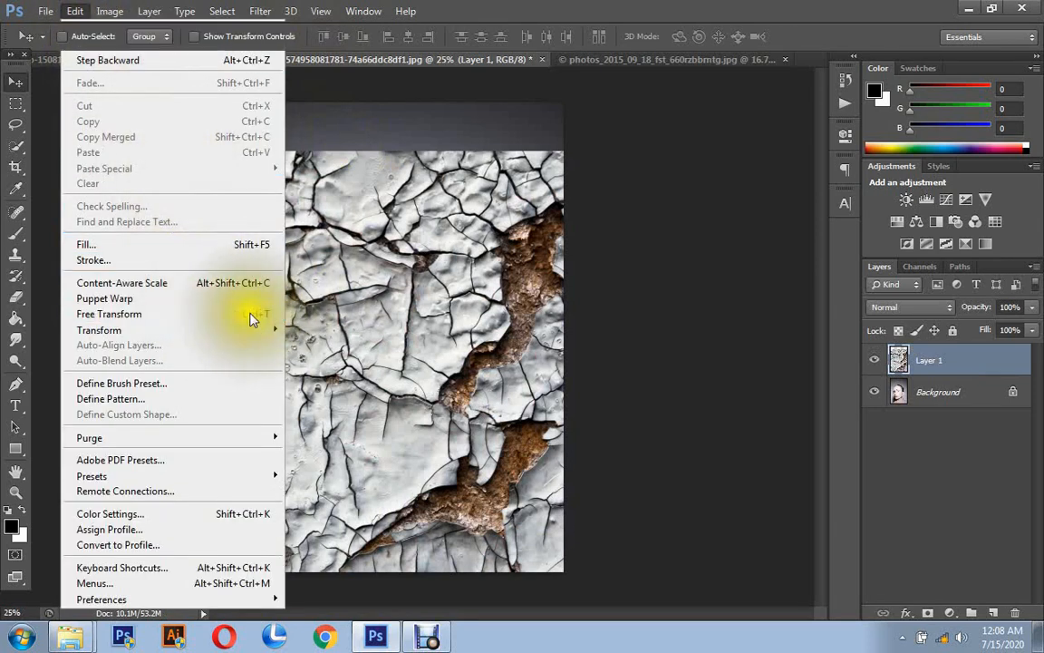
{"action": "left_click_drag", "start_coordinate": [163, 217], "coordinate": [306, 194]}
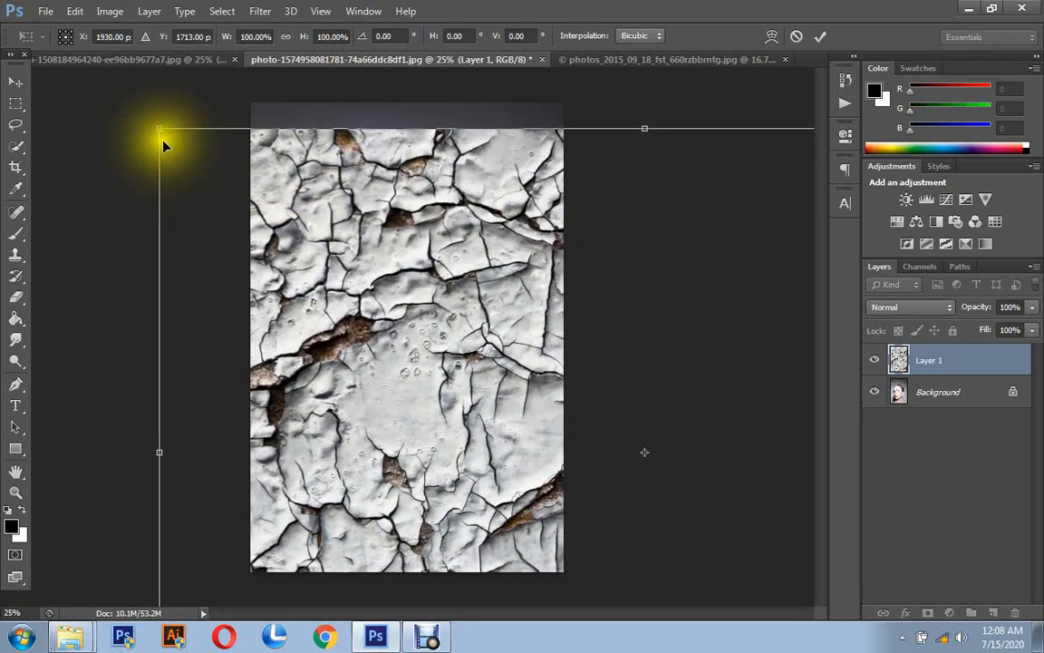
{"action": "left_click_drag", "start_coordinate": [161, 129], "coordinate": [186, 232]}
{"action": "left_click_drag", "start_coordinate": [144, 191], "coordinate": [302, 244]}
{"action": "left_click_drag", "start_coordinate": [349, 283], "coordinate": [290, 293]}
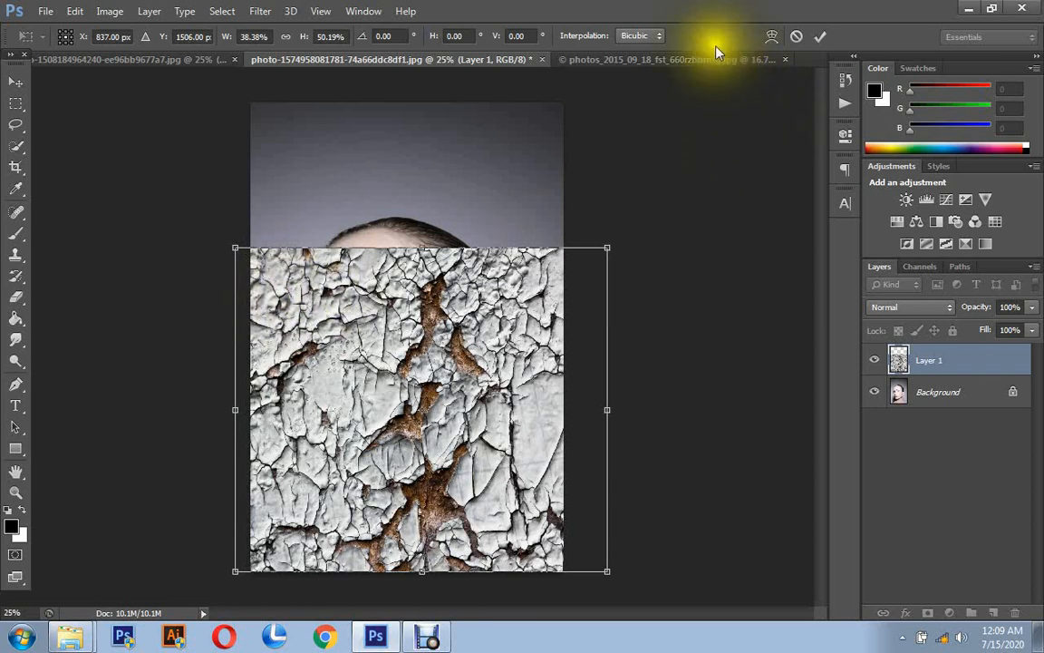
{"action": "left_click", "coordinate": [820, 37]}
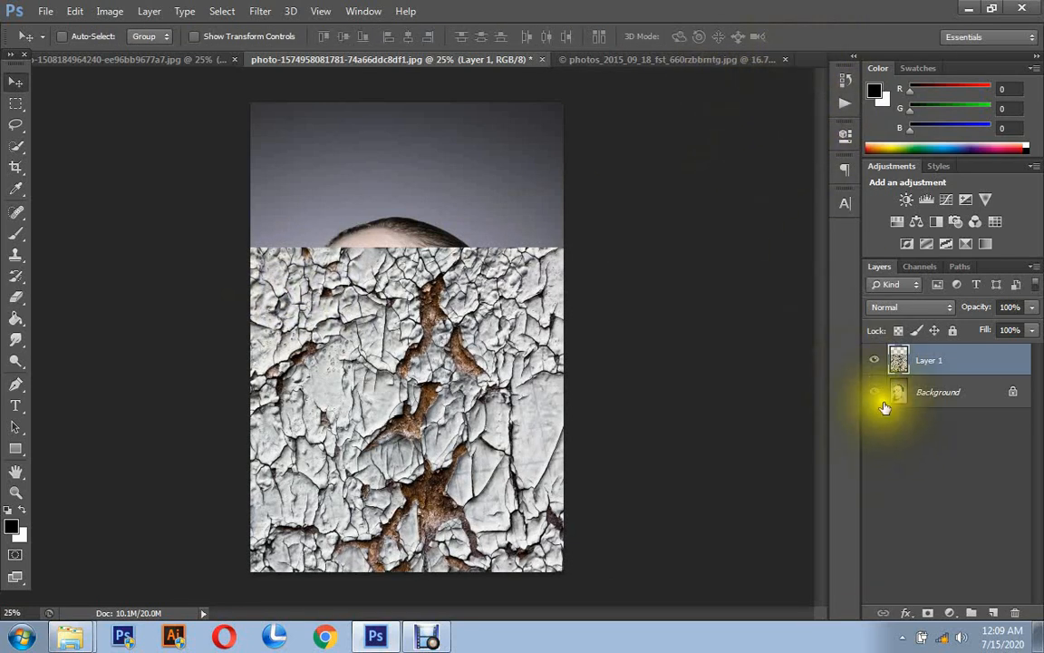
- Shift the texture layer slightly down and to the right over the face at 41% opacity, and restore its opacity to 100%
{"action": "left_click", "coordinate": [1031, 307]}
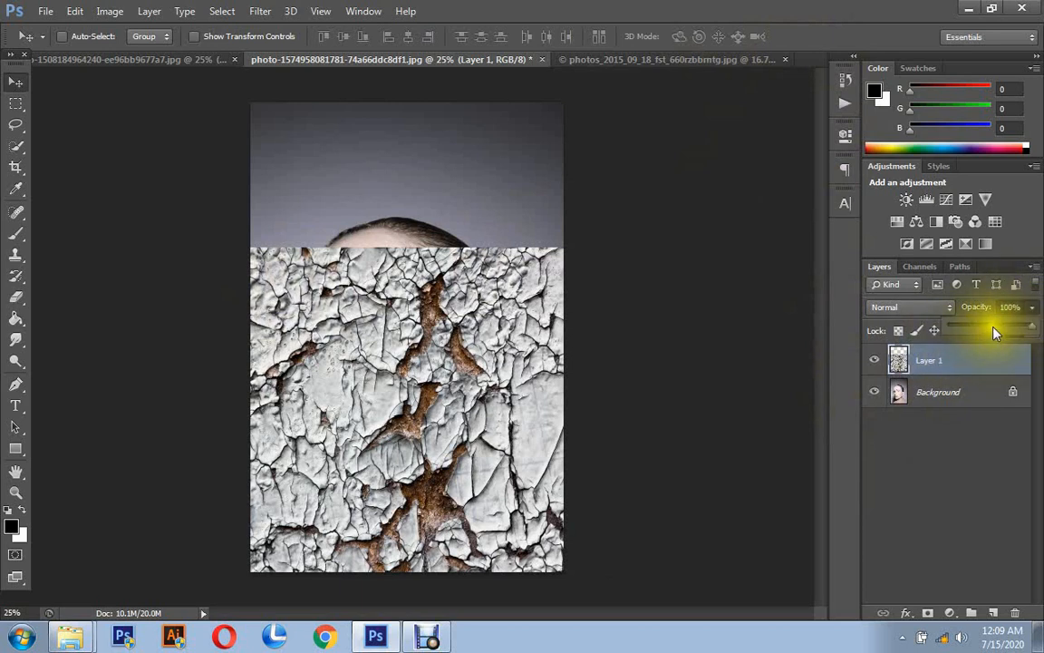
{"action": "left_click", "coordinate": [993, 328]}
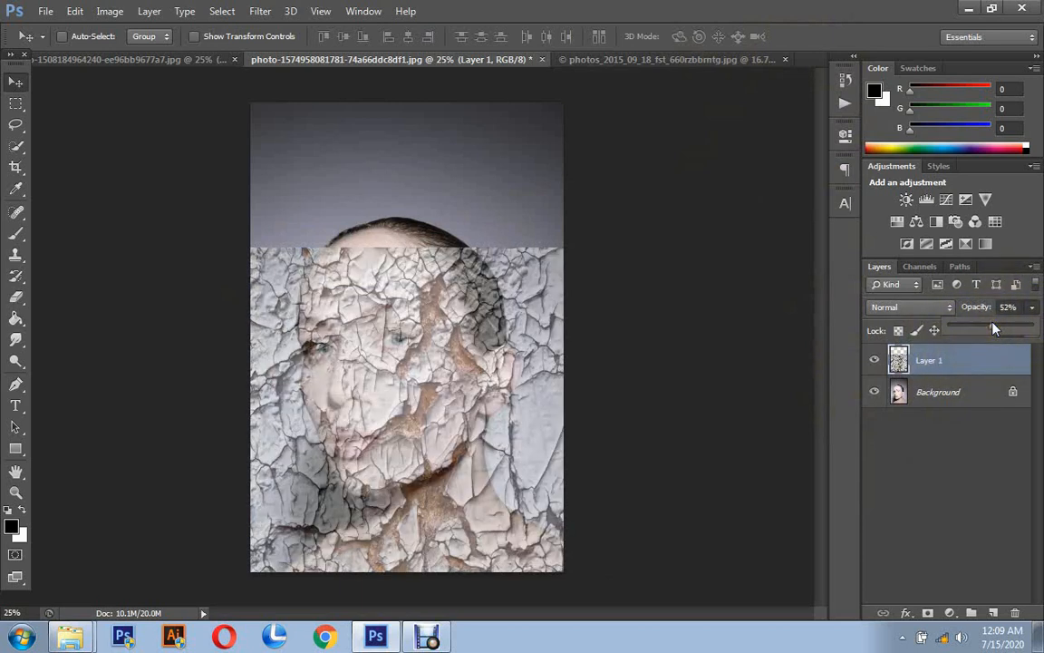
{"action": "left_click_drag", "start_coordinate": [994, 329], "coordinate": [983, 326]}
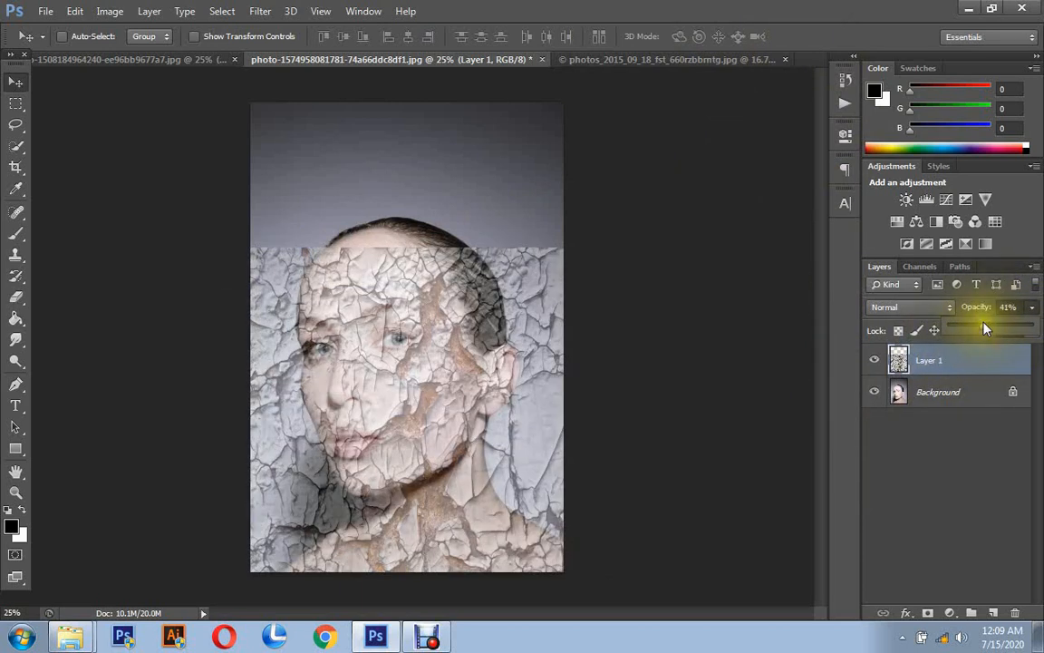
{"action": "left_click", "coordinate": [517, 416]}
{"action": "left_click_drag", "start_coordinate": [517, 419], "coordinate": [530, 430]}
{"action": "left_click", "coordinate": [525, 423]}
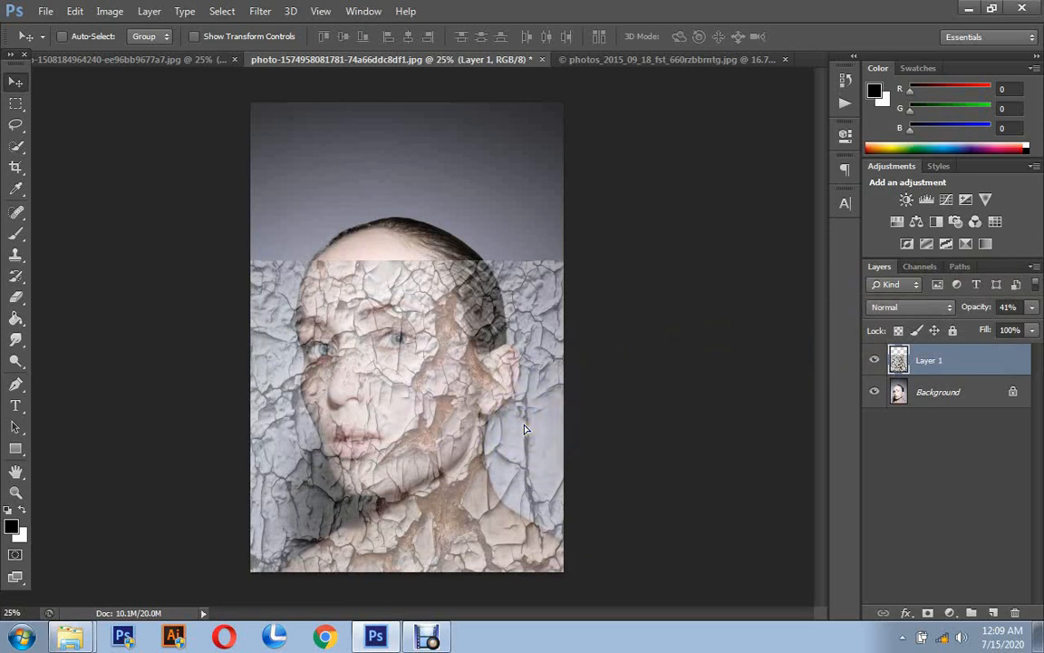
{"action": "left_click", "coordinate": [1032, 307]}
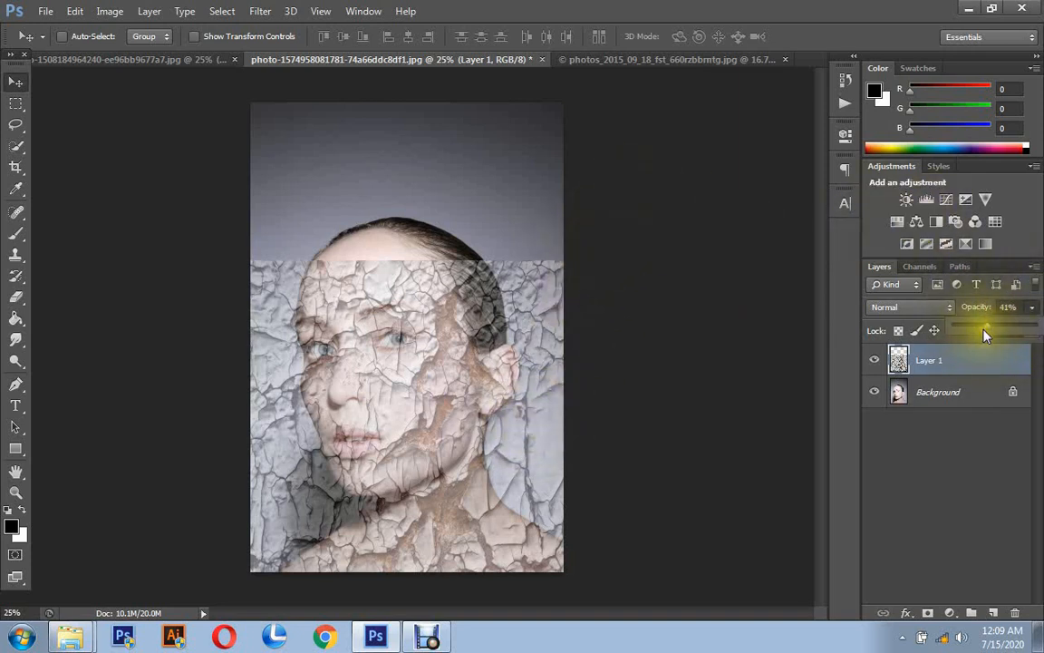
{"action": "left_click_drag", "start_coordinate": [986, 334], "coordinate": [1033, 326]}
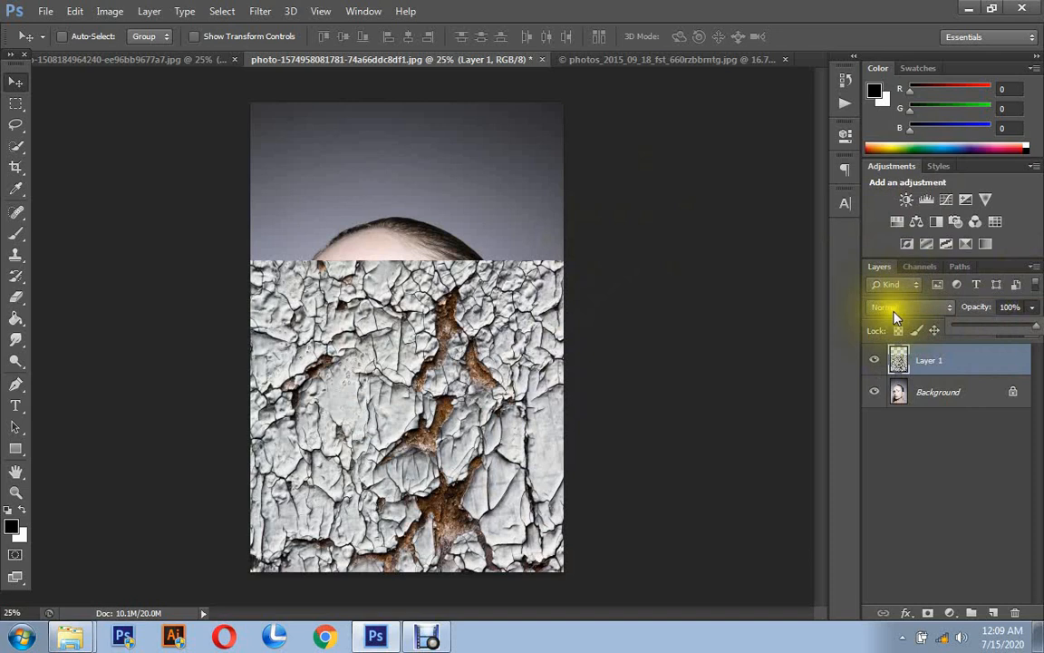
- Set the texture layer's blending mode to Luminosity and cycle backward through the modes to Linear Burn
{"action": "left_click", "coordinate": [884, 308]}
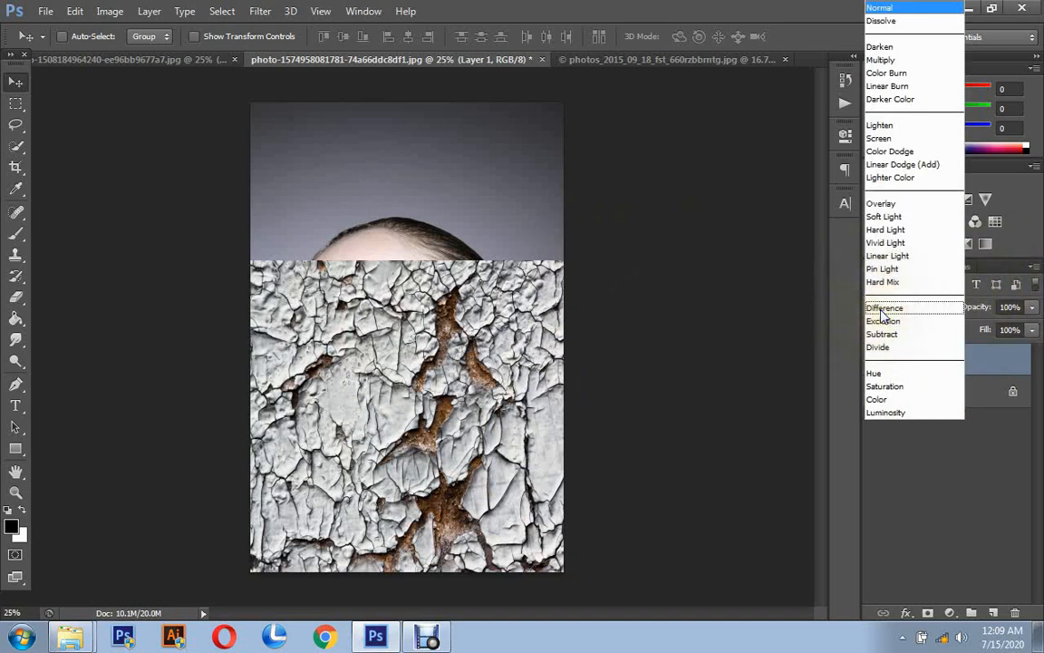
{"action": "left_click", "coordinate": [887, 412]}
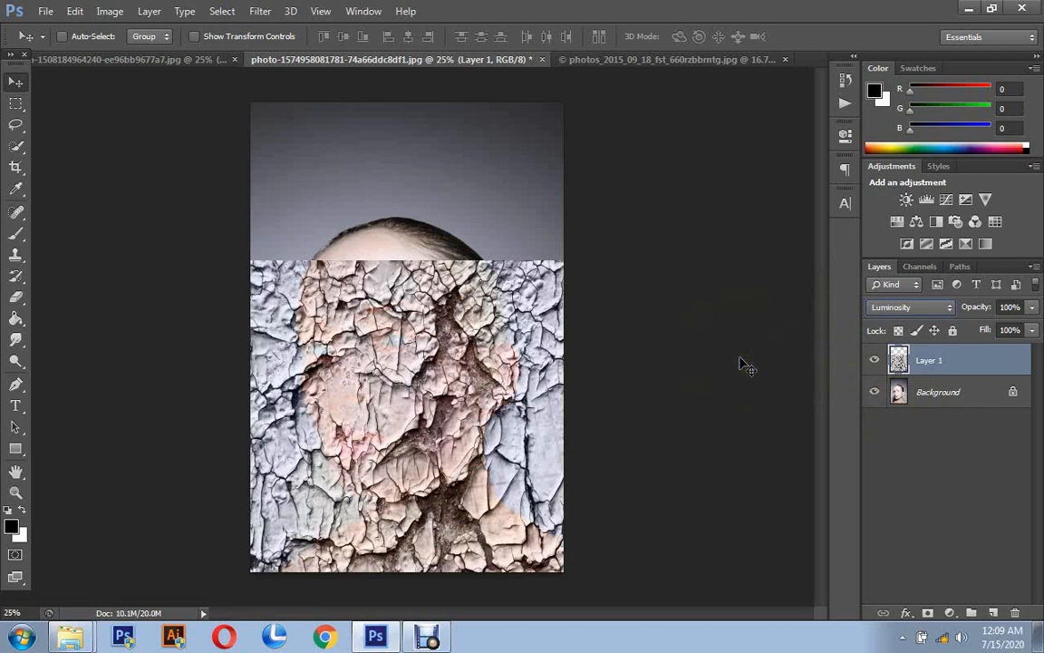
{"action": "key", "text": "shift+minus"}
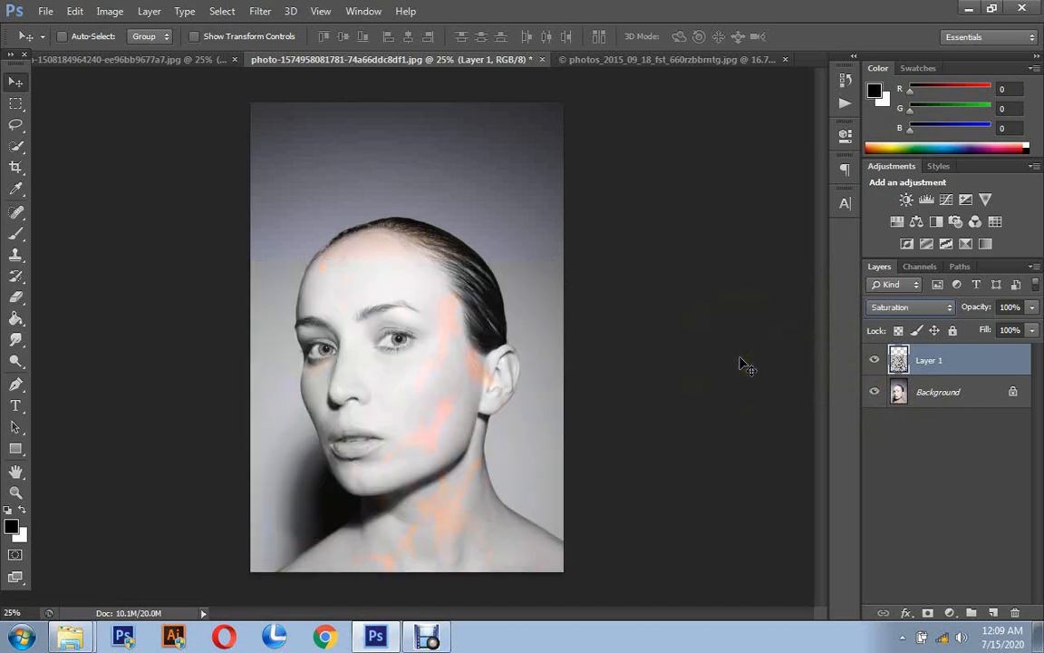
{"action": "key", "text": "shift+minus"}
{"action": "key", "text": "shift+minus"}
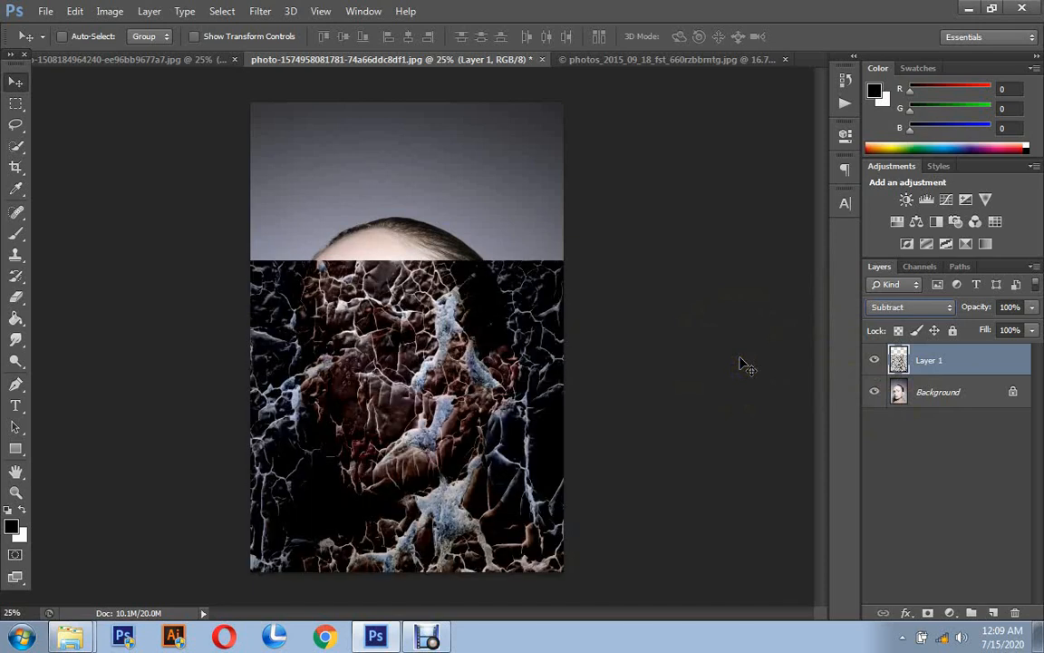
{"action": "key", "text": "shift+minus"}
{"action": "key", "text": "shift+minus"}
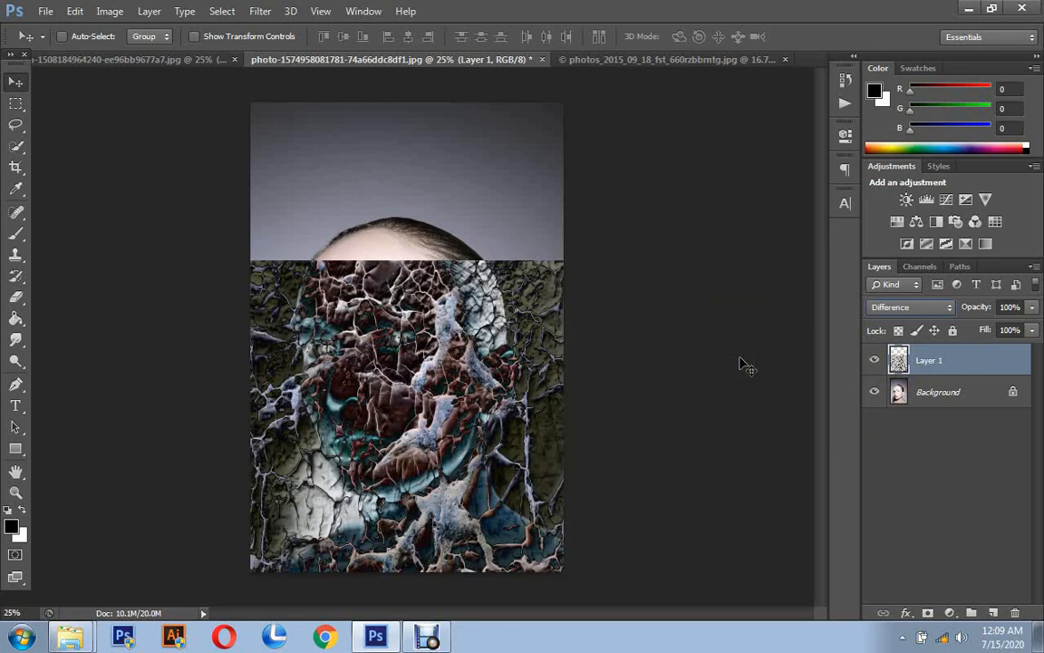
{"action": "key", "text": "shift+minus"}
{"action": "key", "text": "shift+minus"}
{"action": "key", "text": "shift+minus"}
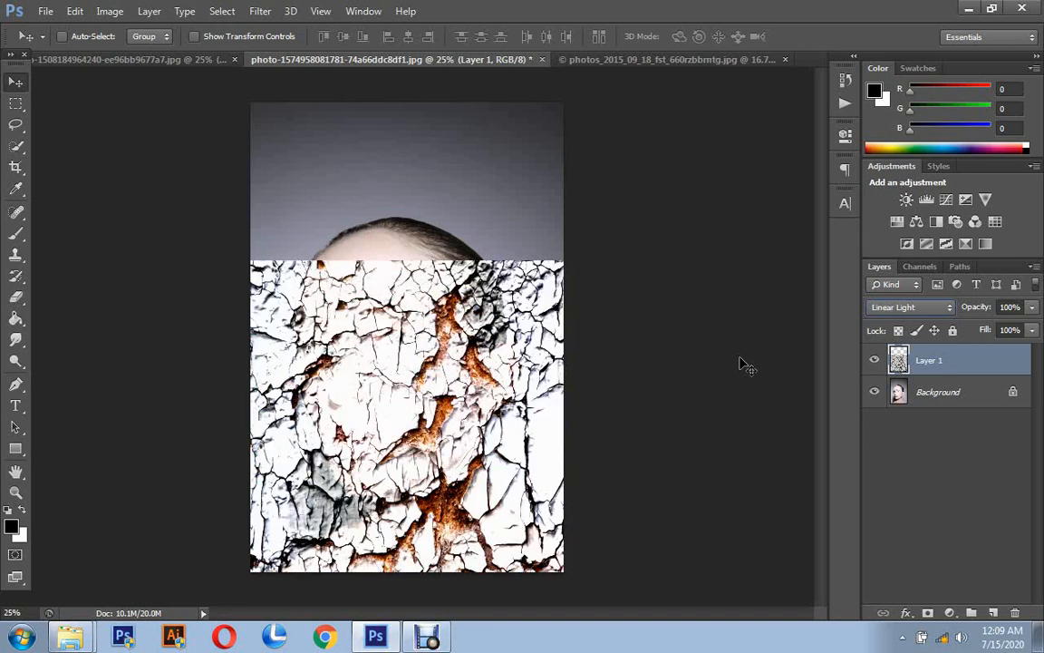
{"action": "key", "text": "shift+minus"}
{"action": "key", "text": "shift+minus"}
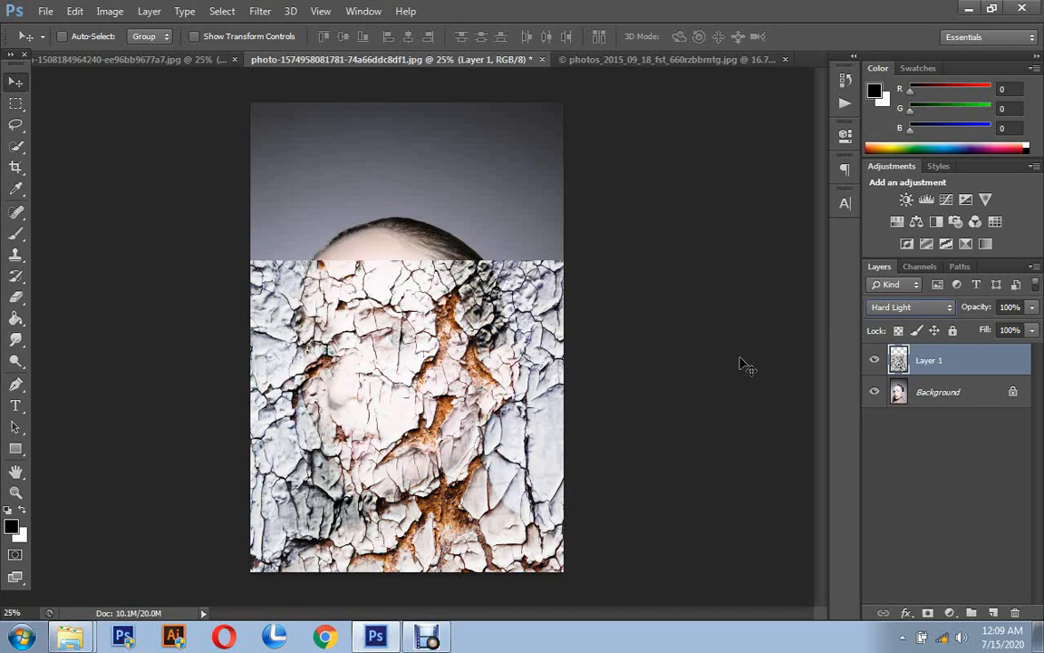
{"action": "key", "text": "shift+minus"}
{"action": "key", "text": "shift+minus"}
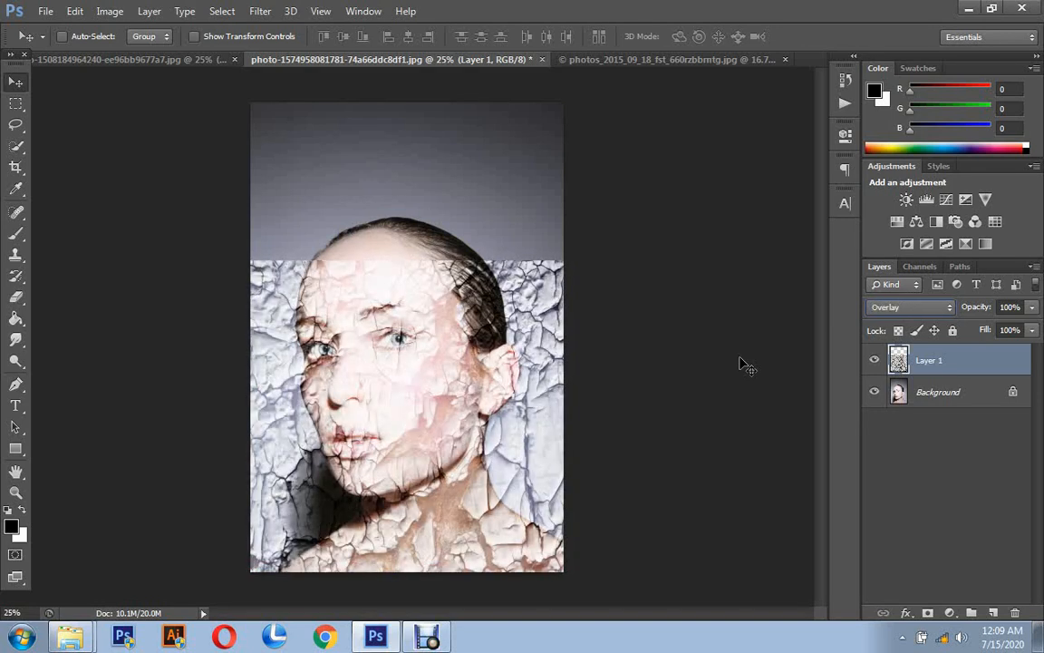
{"action": "key", "text": "shift+minus"}
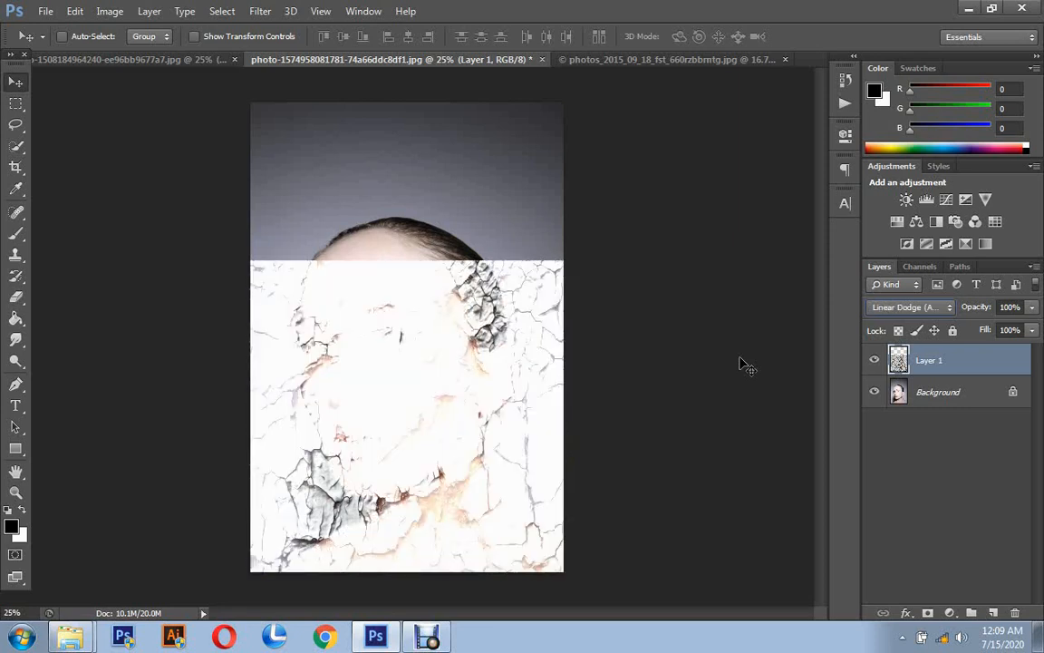
{"action": "key", "text": "shift+minus"}
{"action": "key", "text": "shift+minus"}
{"action": "key", "text": "shift+minus"}
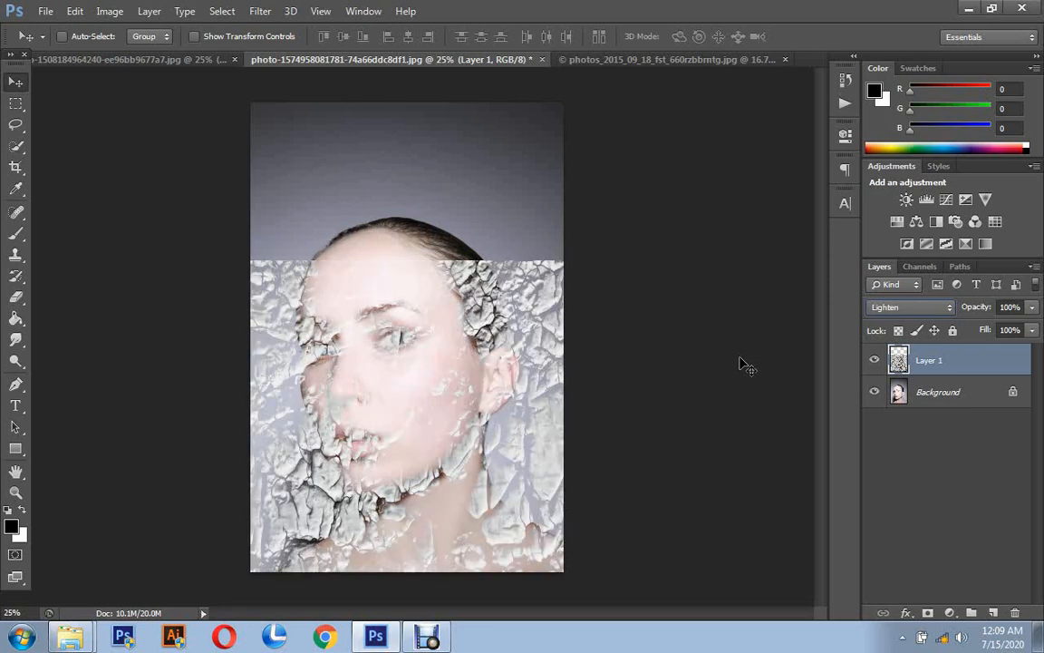
{"action": "key", "text": "shift+minus"}
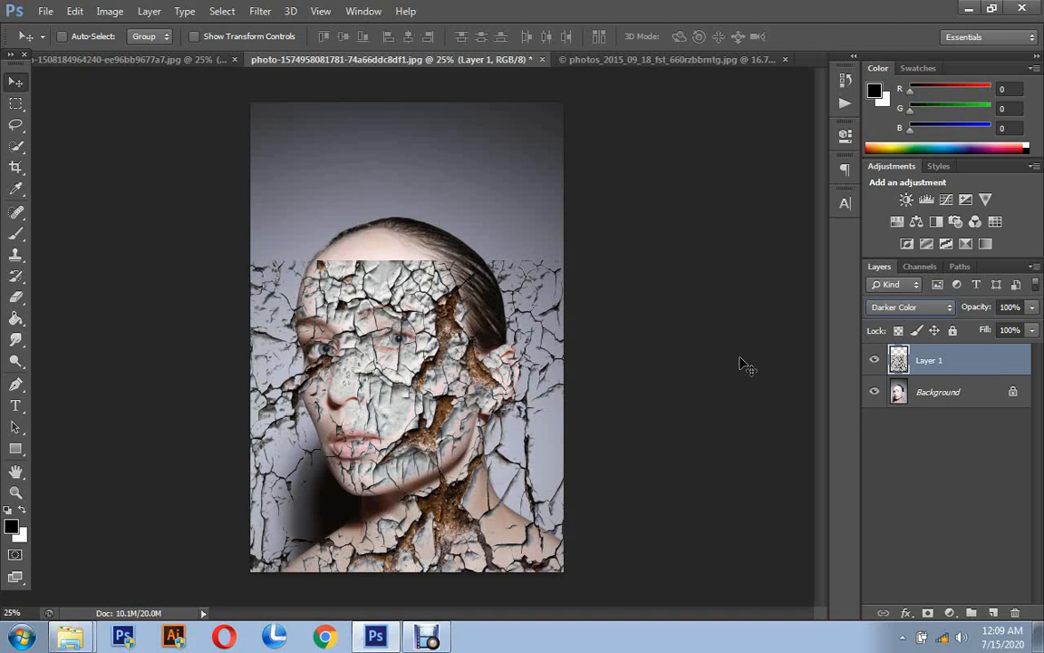
{"action": "key", "text": "shift+minus"}
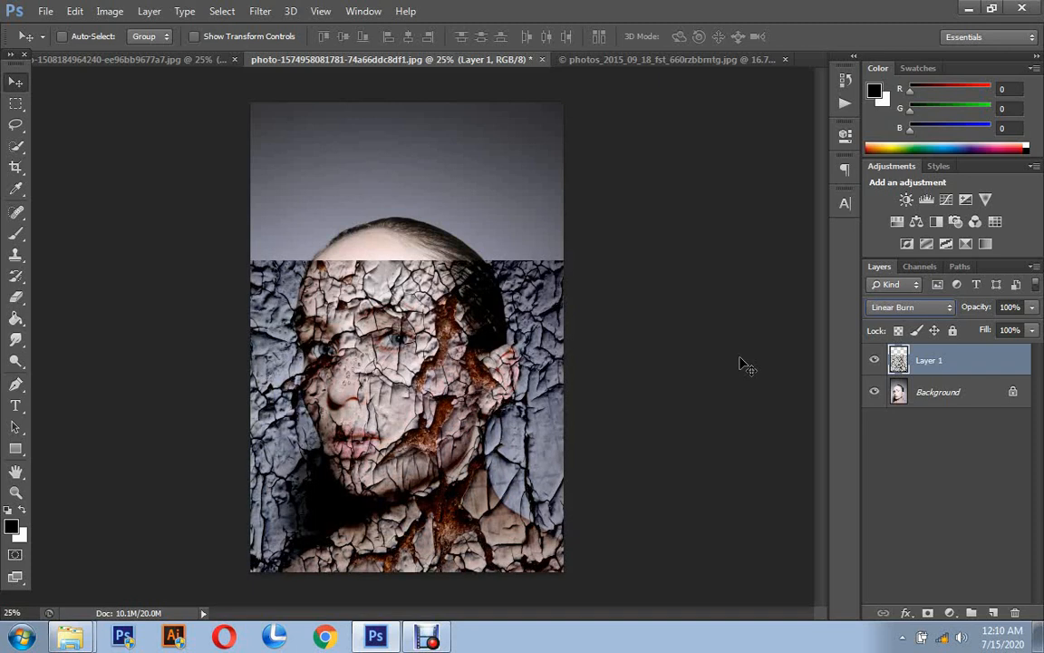
- Cycle the texture layer's blending mode backward from Linear Burn to Dissolve, and set it to Darker Color
{"action": "key", "text": "shift+minus"}
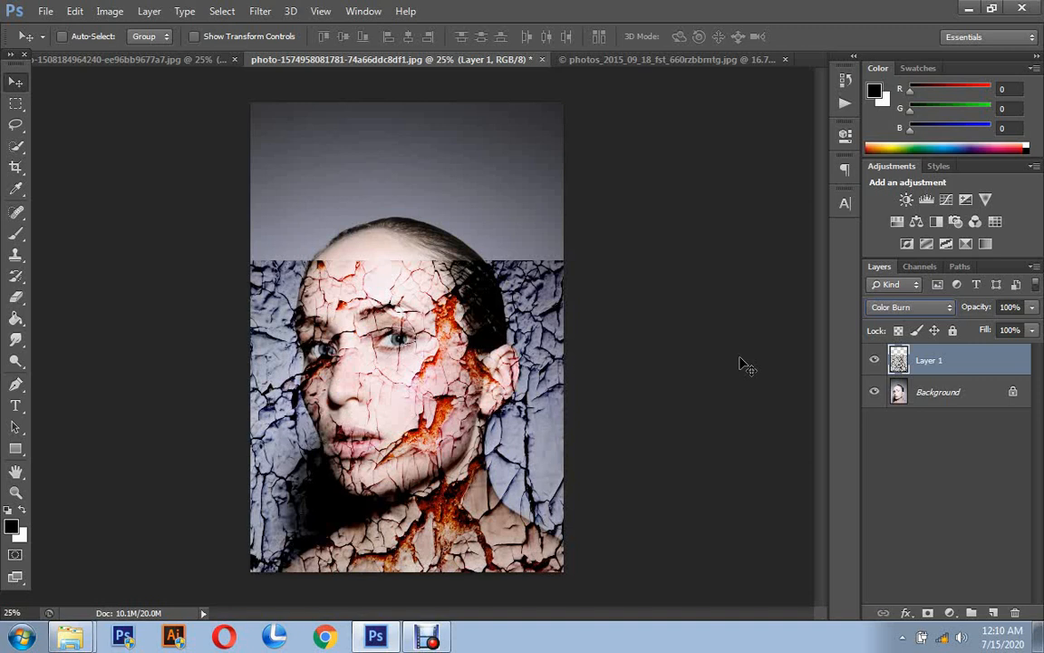
{"action": "key", "text": "shift+minus"}
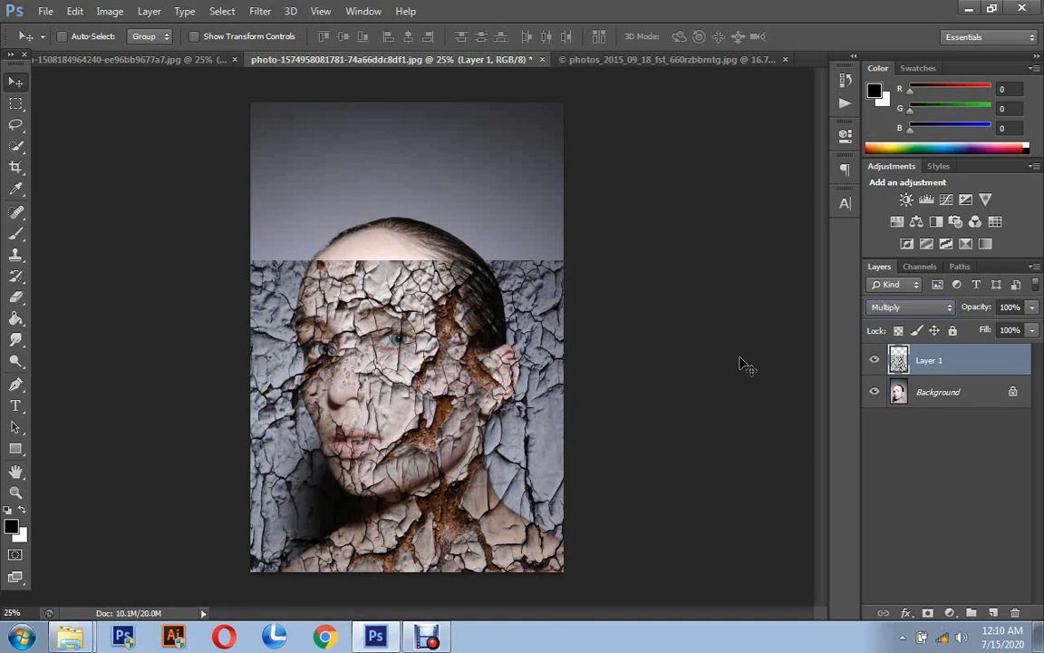
{"action": "key", "text": "shift+minus"}
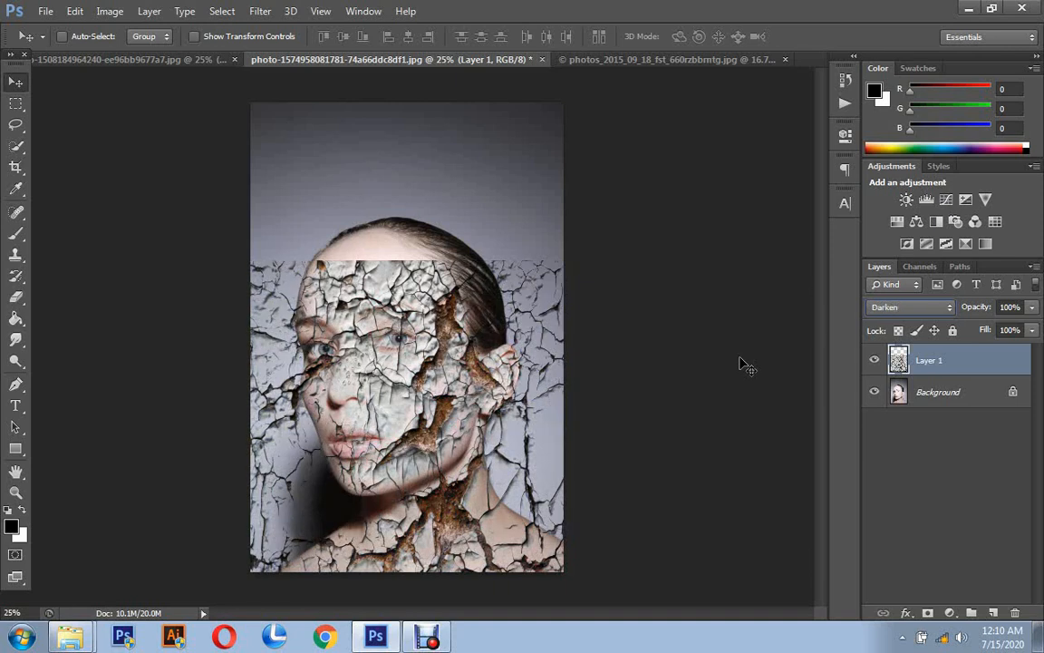
{"action": "key", "text": "shift+minus"}
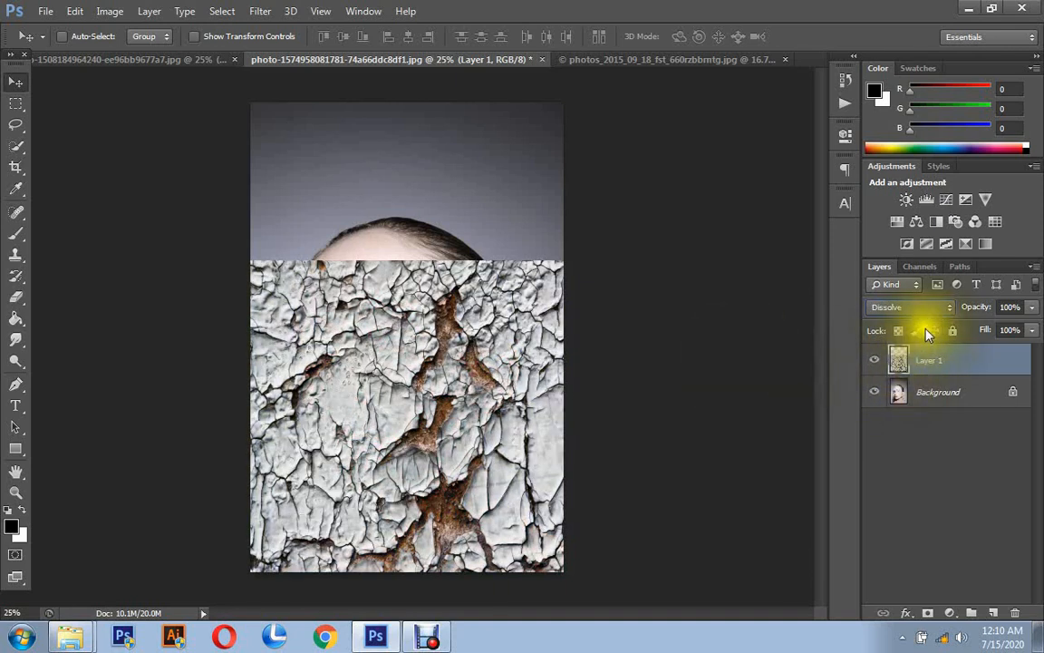
{"action": "left_click", "coordinate": [902, 307]}
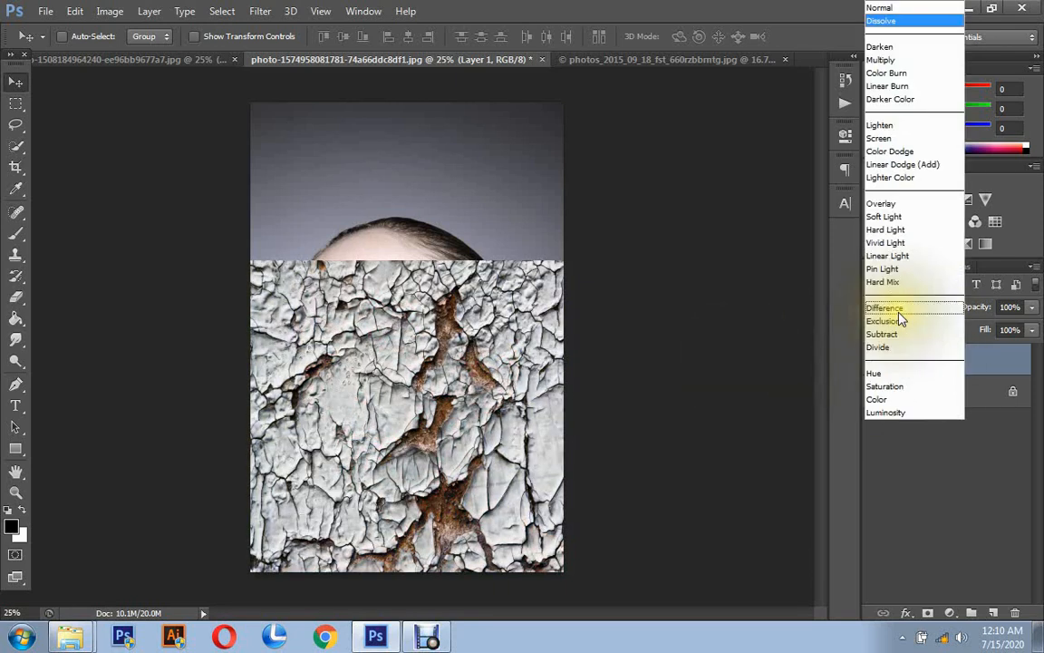
{"action": "left_click", "coordinate": [891, 100]}
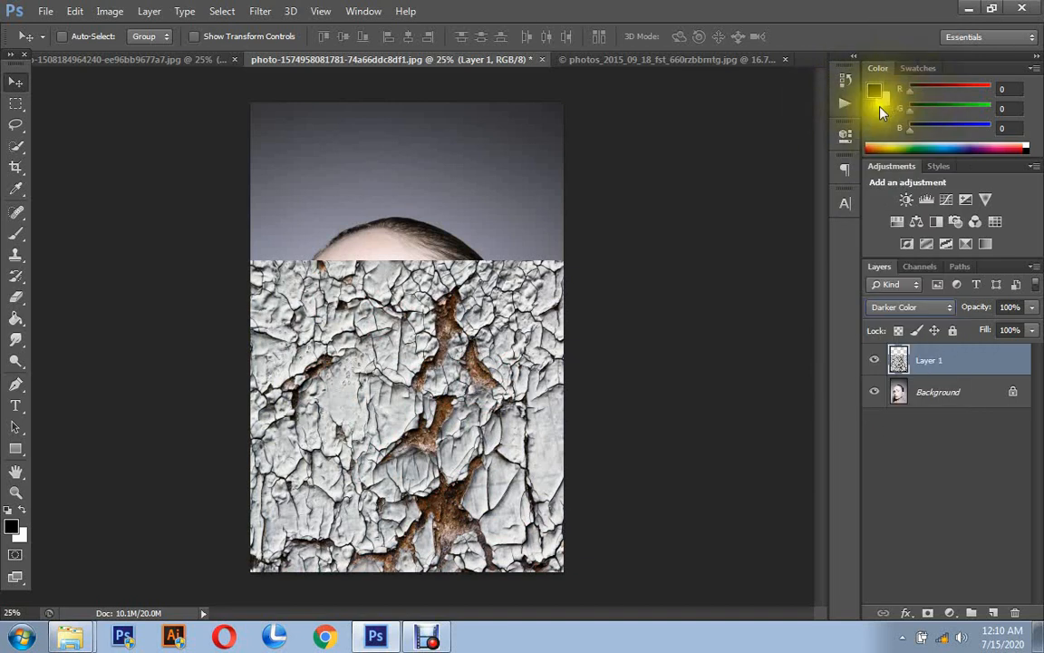
- Compare the portrait with and without the cracked texture by hiding the texture layer and showing it again
{"action": "left_click", "coordinate": [16, 492]}
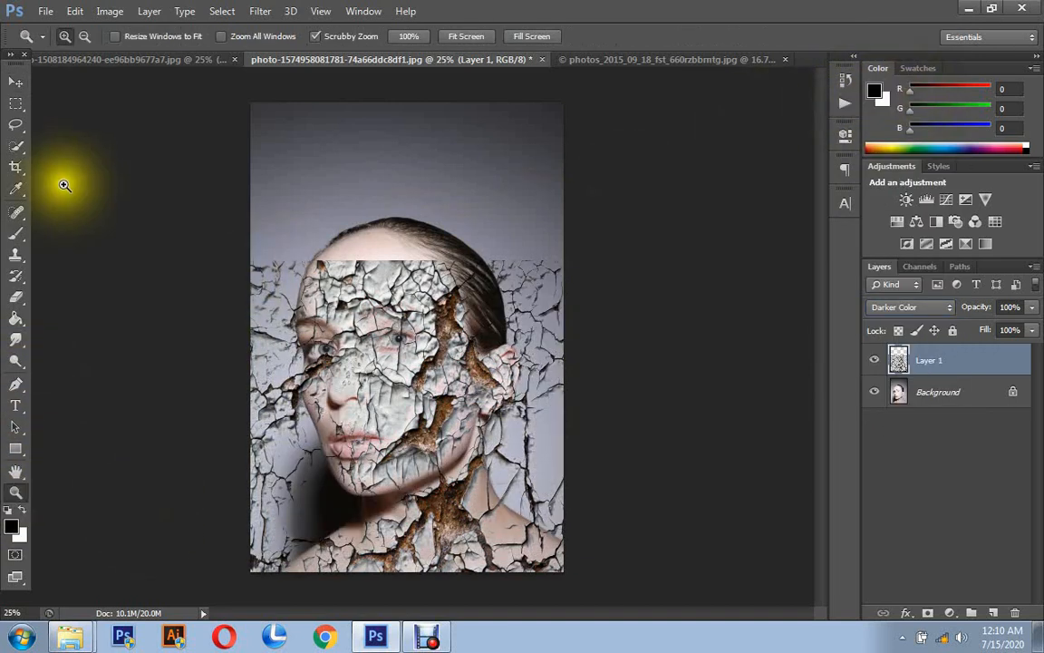
{"action": "left_click", "coordinate": [471, 501]}
{"action": "scroll", "coordinate": [417, 453], "scroll_direction": "down", "scroll_amount": 2}
{"action": "scroll", "coordinate": [404, 427], "scroll_direction": "up", "scroll_amount": 1}
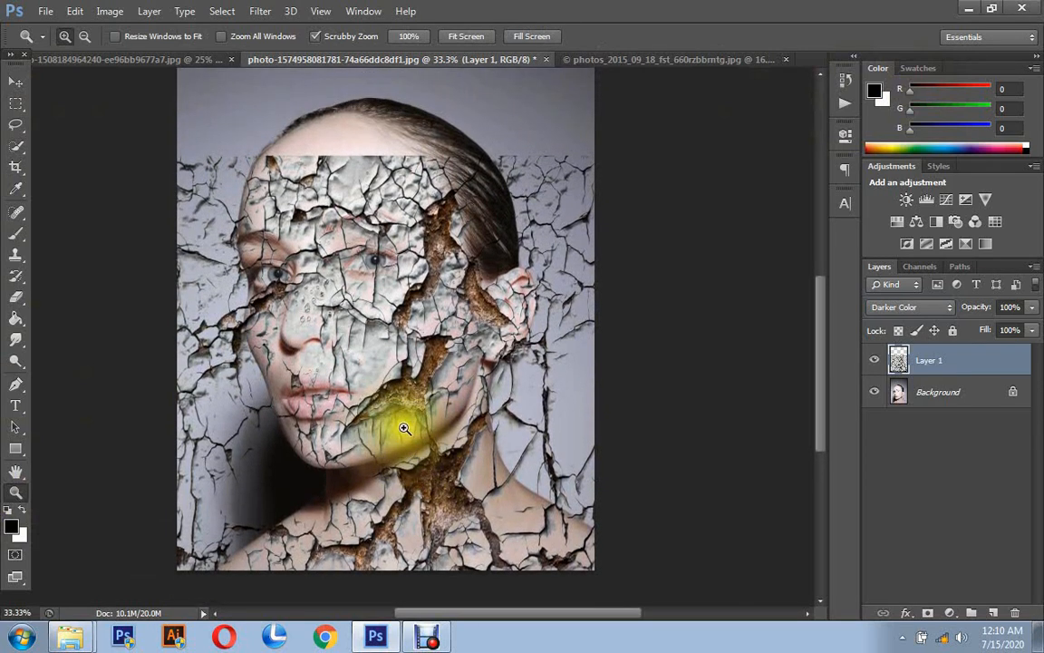
{"action": "left_click", "coordinate": [552, 396]}
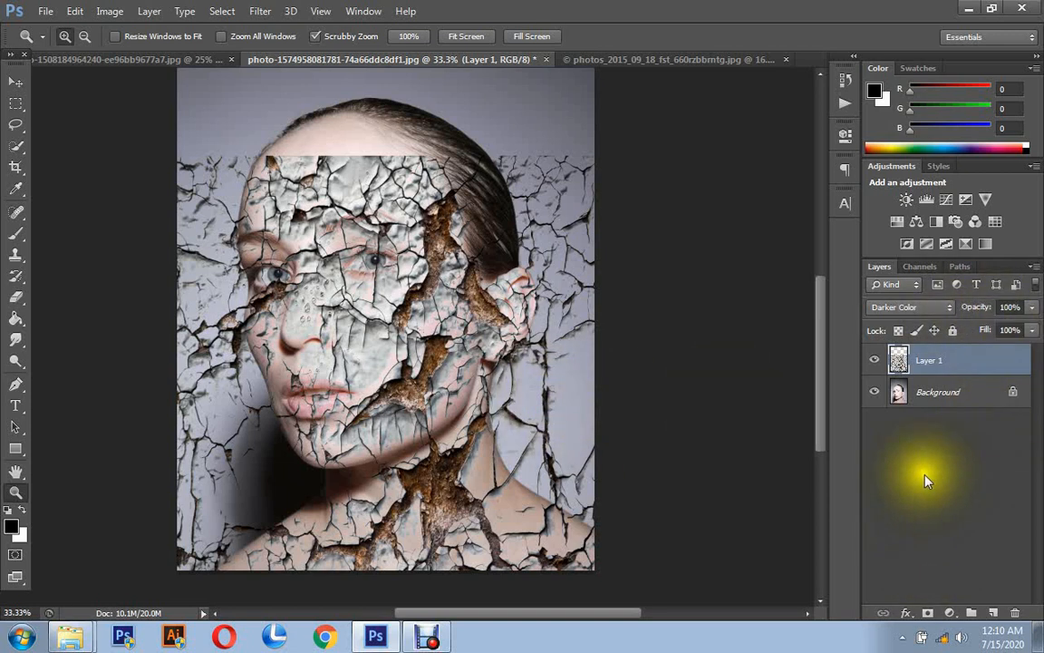
{"action": "left_click", "coordinate": [875, 359]}
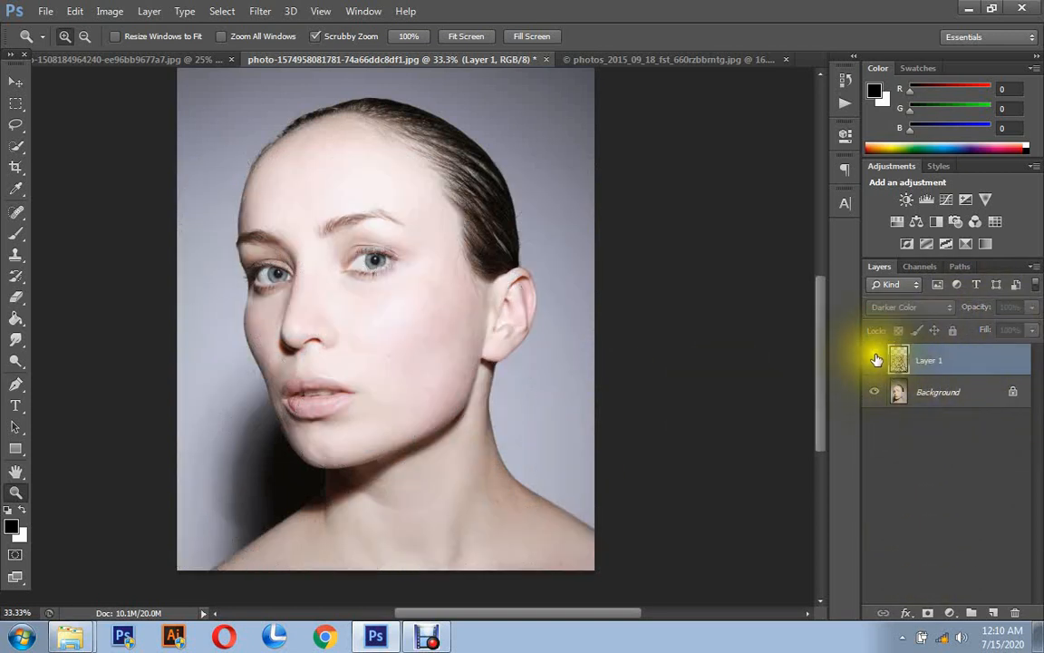
{"action": "left_click", "coordinate": [875, 360]}
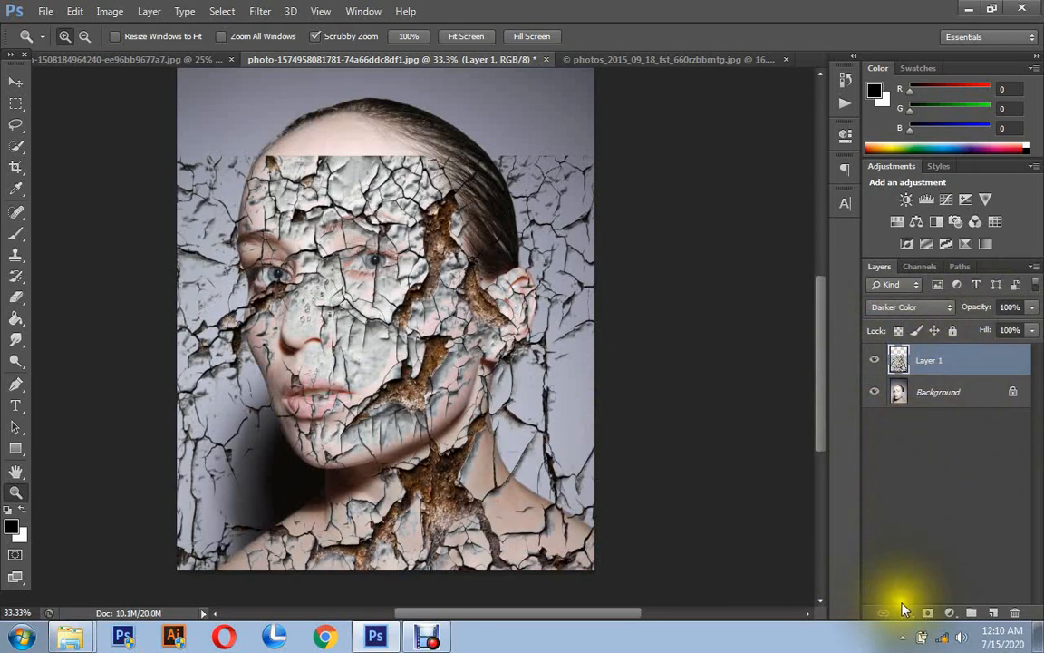
- Add a layer mask to the texture layer and set up a soft round brush at 199 px with 0% hardness
{"action": "left_click", "coordinate": [928, 614]}
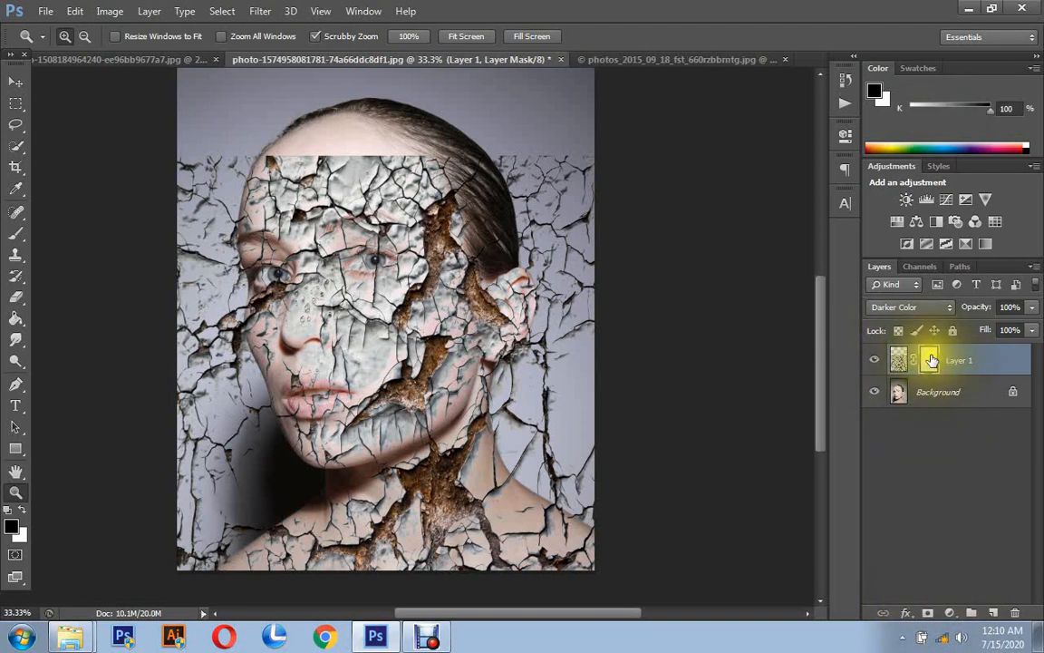
{"action": "left_click", "coordinate": [9, 531]}
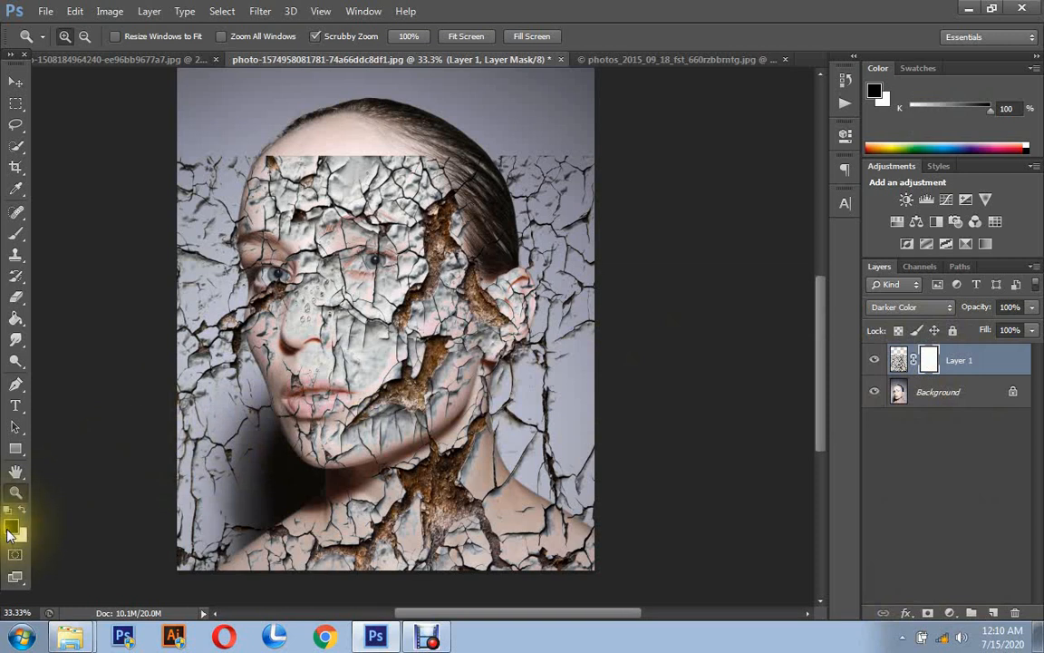
{"action": "right_click", "coordinate": [13, 234]}
{"action": "left_click", "coordinate": [53, 225]}
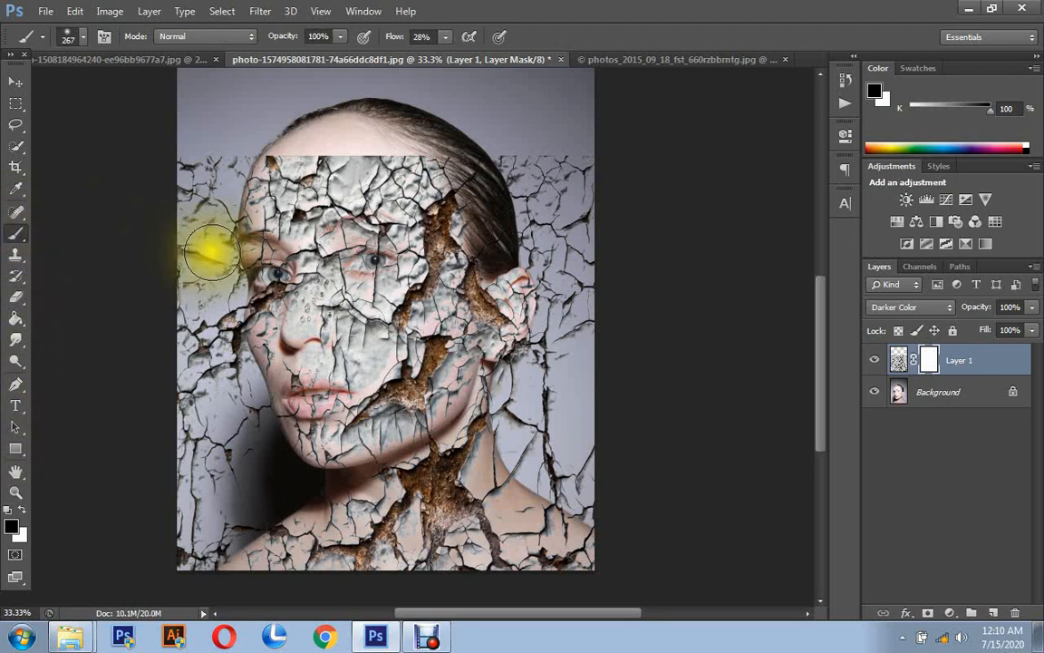
{"action": "right_click", "coordinate": [275, 253]}
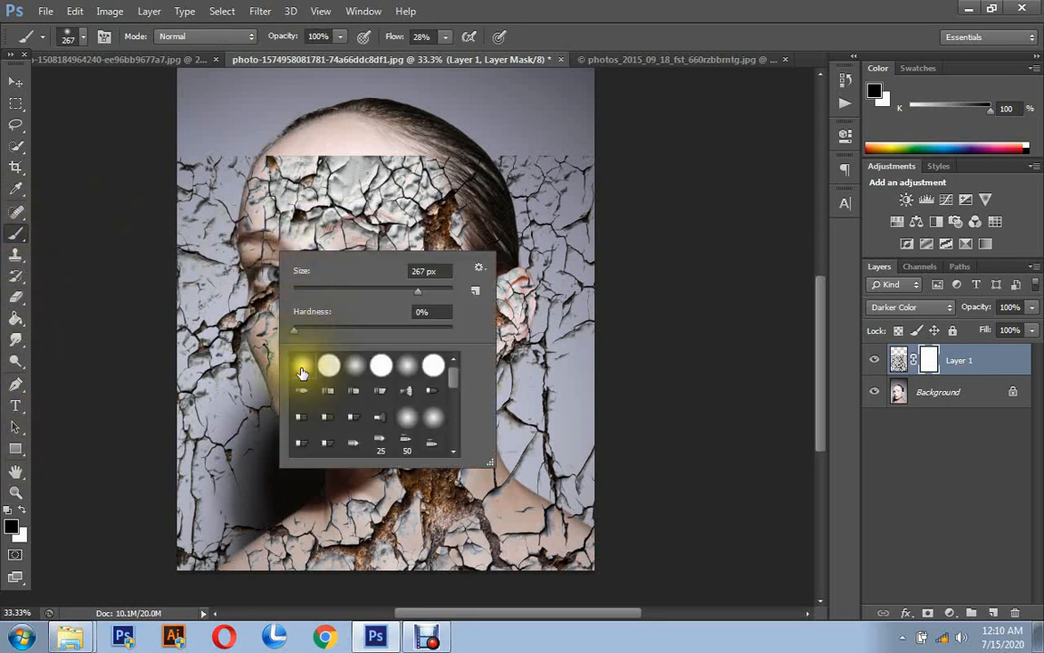
{"action": "mouse_move", "coordinate": [378, 293]}
{"action": "left_mouse_down"}
{"action": "mouse_move", "coordinate": [339, 294]}
{"action": "mouse_move", "coordinate": [413, 296]}
{"action": "left_mouse_up"}
{"action": "left_click", "coordinate": [303, 367]}
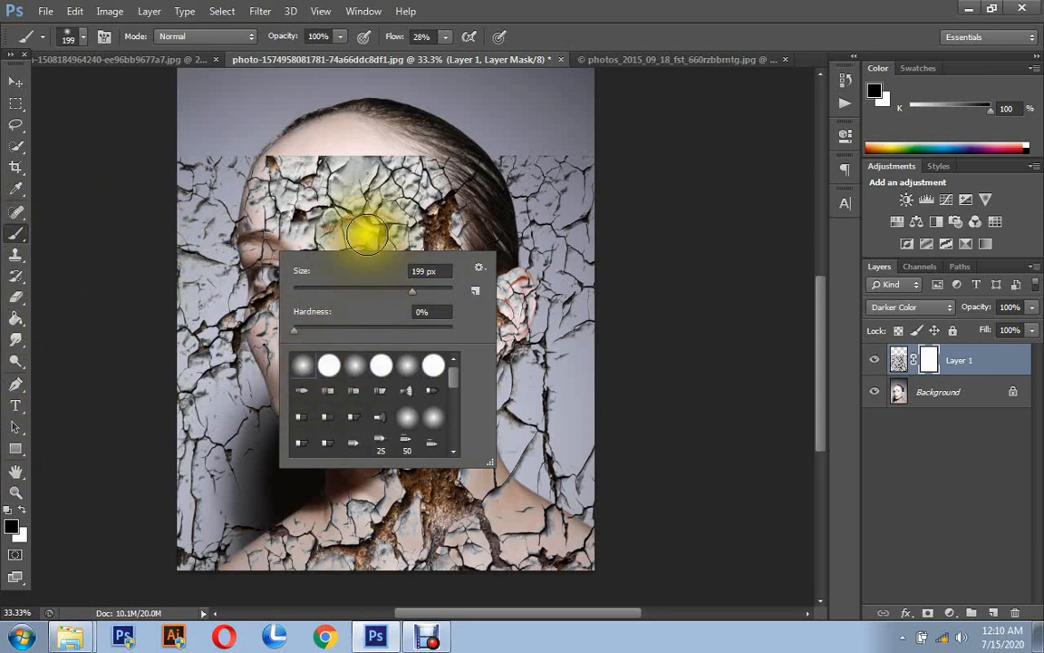
{"action": "left_click", "coordinate": [597, 37]}
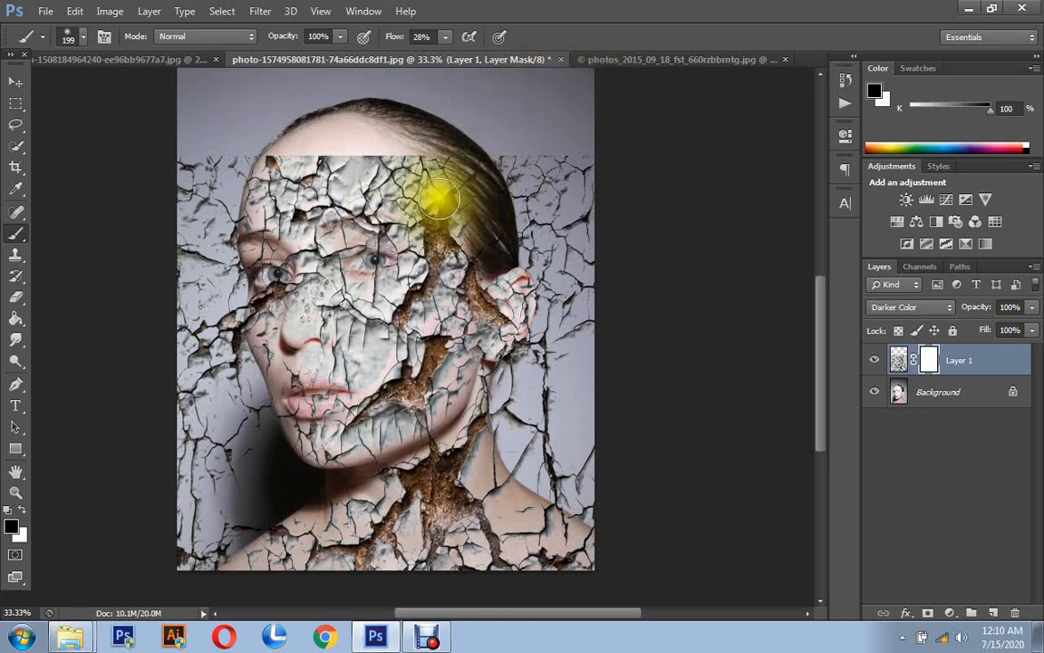
- Paint the mask black over the hair, ear and the background behind the head and shoulder, raising the brush flow to 100%
{"action": "mouse_move", "coordinate": [520, 145]}
{"action": "left_mouse_down"}
{"action": "mouse_move", "coordinate": [563, 210]}
{"action": "mouse_move", "coordinate": [564, 168]}
{"action": "mouse_move", "coordinate": [554, 179]}
{"action": "mouse_move", "coordinate": [549, 171]}
{"action": "mouse_move", "coordinate": [454, 193]}
{"action": "left_mouse_up"}
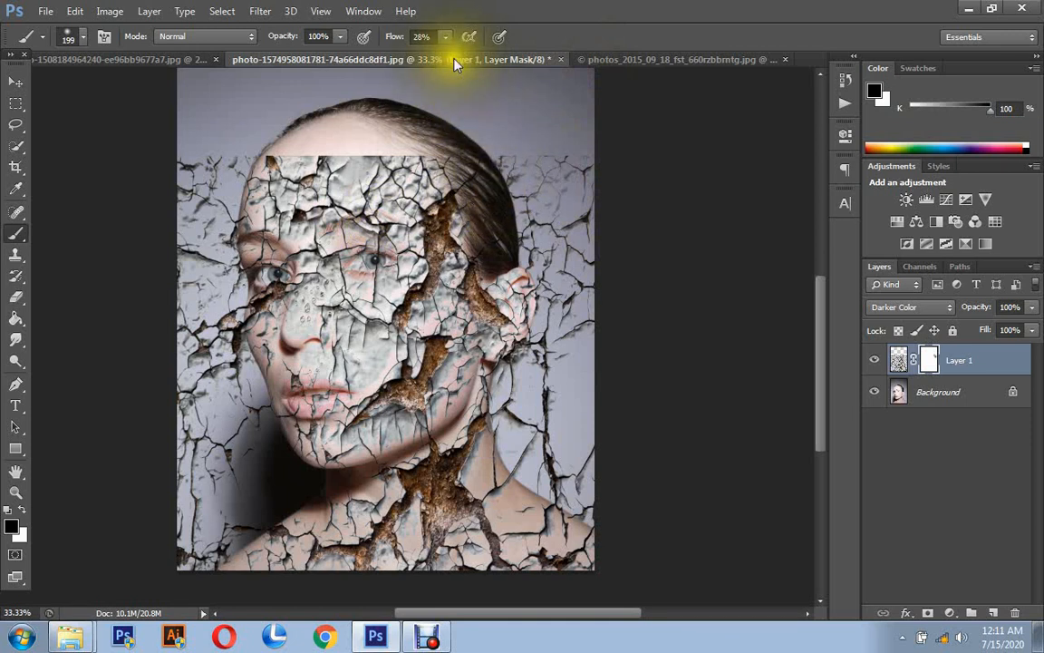
{"action": "left_click_drag", "start_coordinate": [442, 35], "coordinate": [532, 64]}
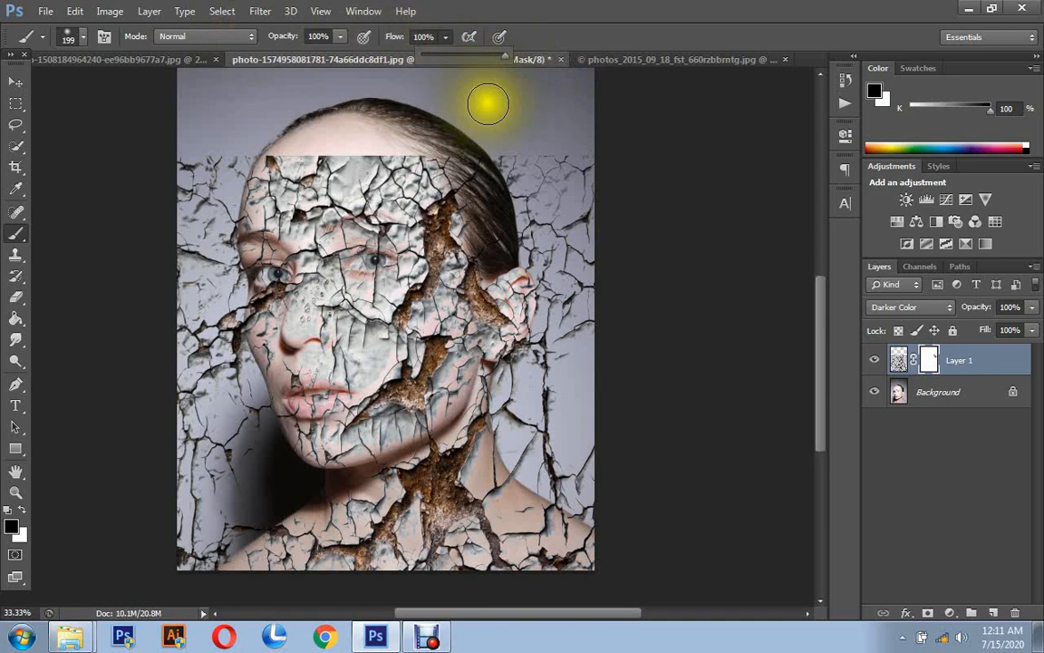
{"action": "left_click", "coordinate": [532, 149]}
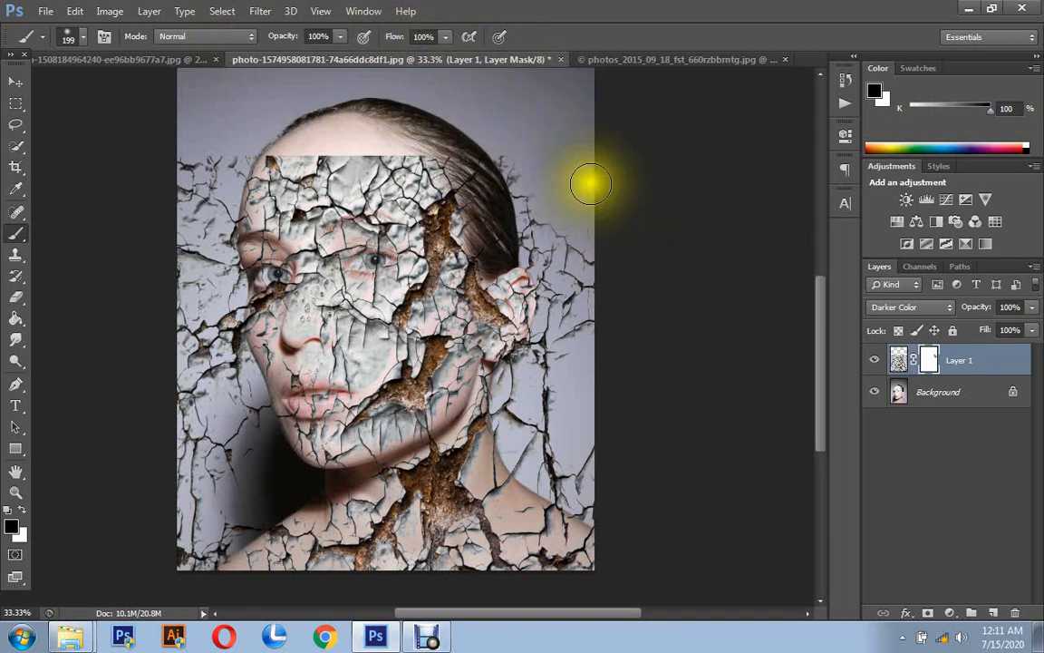
{"action": "mouse_move", "coordinate": [582, 195]}
{"action": "left_mouse_down"}
{"action": "mouse_move", "coordinate": [519, 128]}
{"action": "mouse_move", "coordinate": [541, 210]}
{"action": "mouse_move", "coordinate": [513, 146]}
{"action": "mouse_move", "coordinate": [515, 162]}
{"action": "mouse_move", "coordinate": [555, 230]}
{"action": "mouse_move", "coordinate": [564, 272]}
{"action": "mouse_move", "coordinate": [542, 219]}
{"action": "mouse_move", "coordinate": [546, 292]}
{"action": "mouse_move", "coordinate": [541, 243]}
{"action": "mouse_move", "coordinate": [563, 307]}
{"action": "left_mouse_up"}
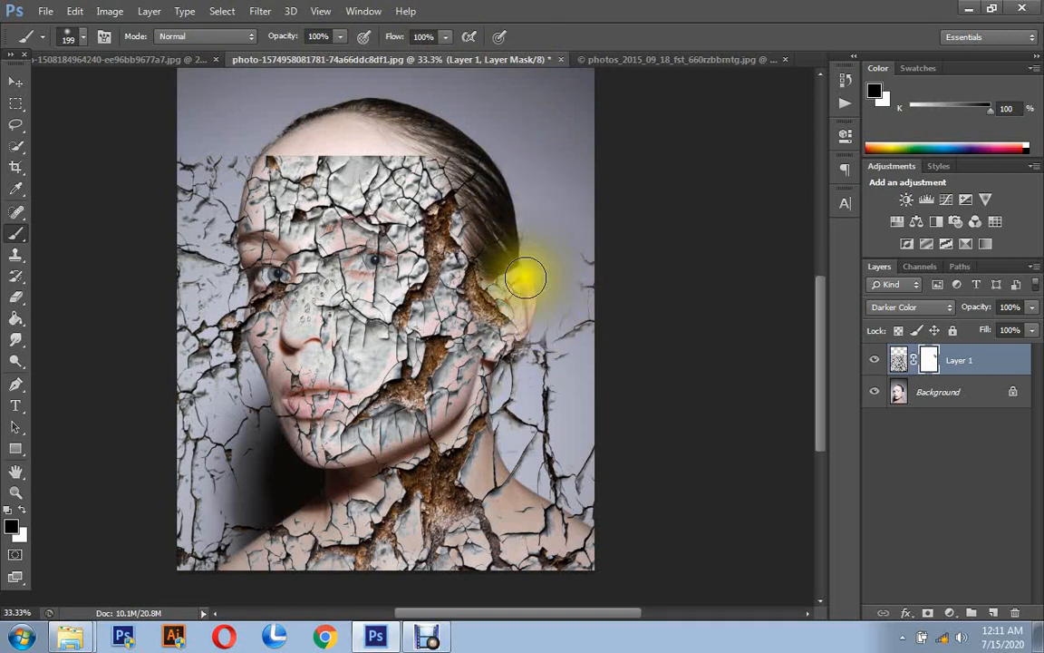
{"action": "mouse_move", "coordinate": [527, 278]}
{"action": "left_mouse_down"}
{"action": "mouse_move", "coordinate": [520, 362]}
{"action": "mouse_move", "coordinate": [515, 277]}
{"action": "mouse_move", "coordinate": [509, 356]}
{"action": "left_mouse_up"}
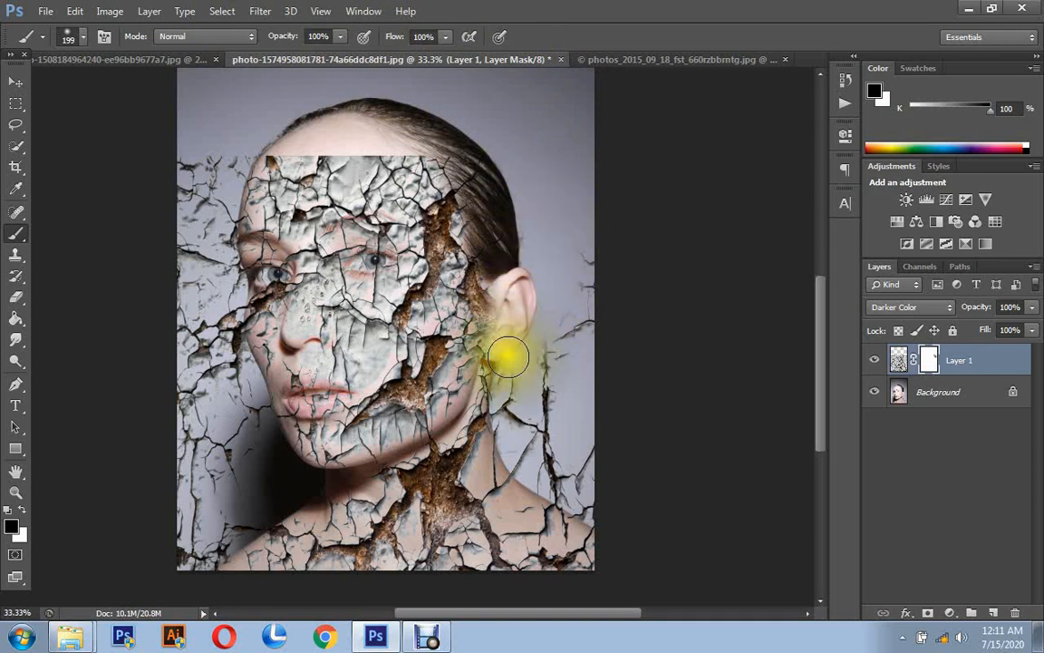
{"action": "left_click_drag", "start_coordinate": [511, 286], "coordinate": [536, 294]}
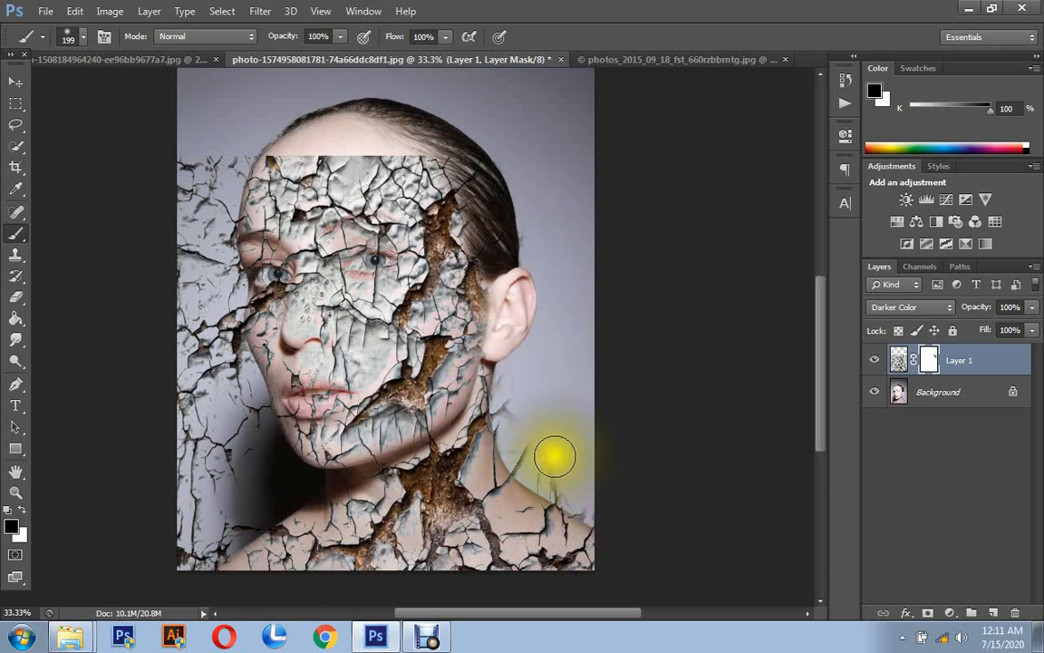
{"action": "left_click_drag", "start_coordinate": [517, 388], "coordinate": [521, 428]}
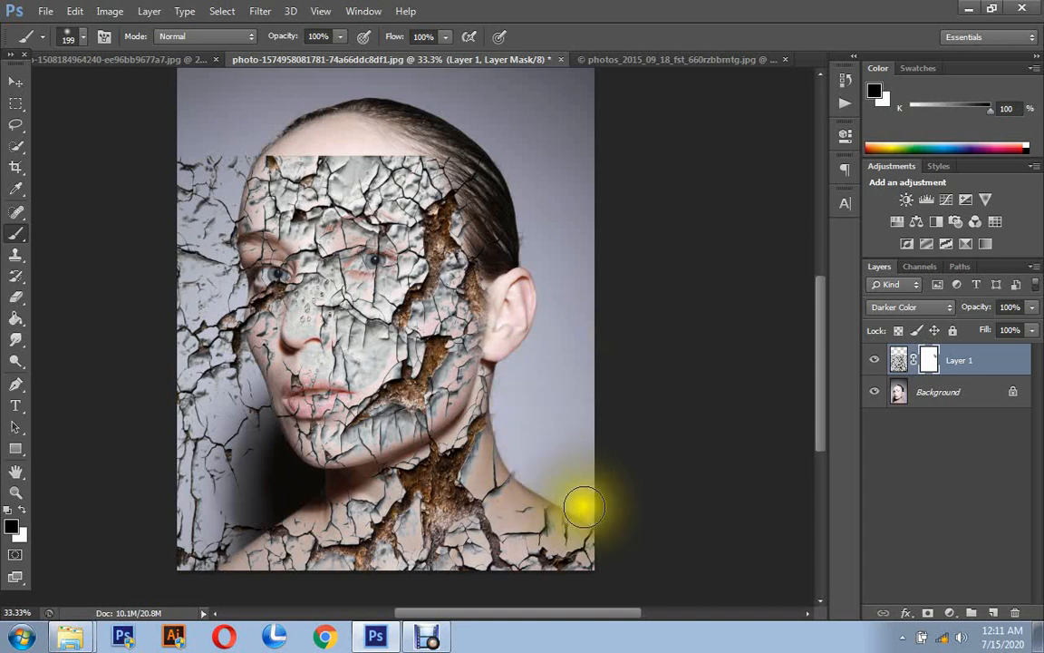
{"action": "mouse_move", "coordinate": [514, 411]}
{"action": "left_mouse_down"}
{"action": "mouse_move", "coordinate": [531, 471]}
{"action": "mouse_move", "coordinate": [547, 477]}
{"action": "mouse_move", "coordinate": [521, 426]}
{"action": "mouse_move", "coordinate": [517, 386]}
{"action": "mouse_move", "coordinate": [516, 454]}
{"action": "mouse_move", "coordinate": [555, 485]}
{"action": "left_mouse_up"}
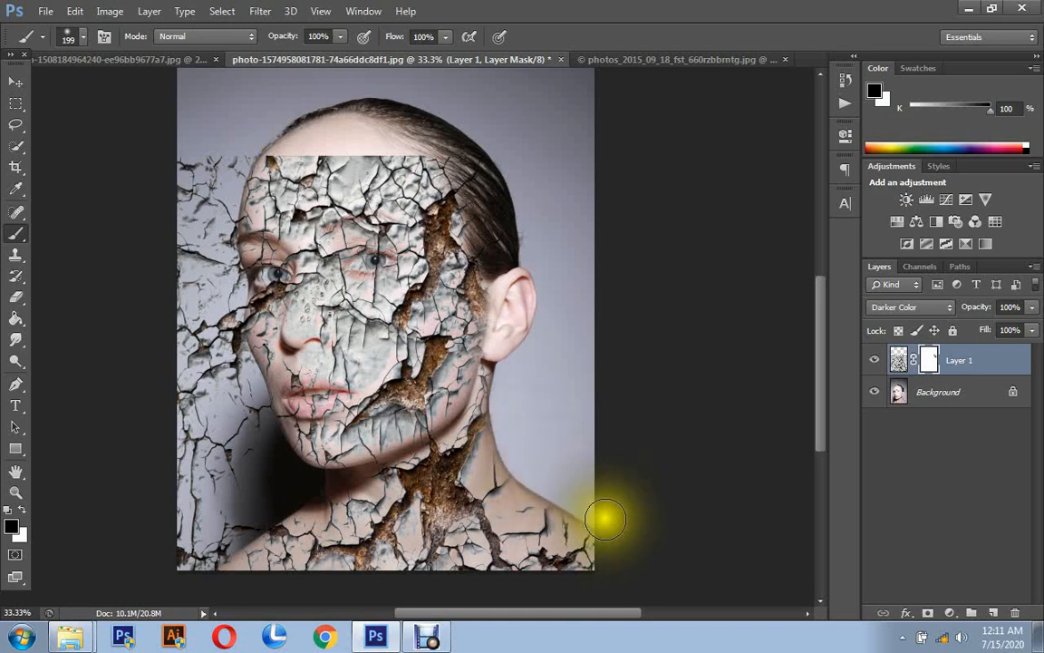
- Mask the texture off the background in front of the face, the straight forehead edge, and the far eye and cheek
{"action": "mouse_move", "coordinate": [191, 206]}
{"action": "left_mouse_down"}
{"action": "mouse_move", "coordinate": [231, 131]}
{"action": "mouse_move", "coordinate": [281, 155]}
{"action": "mouse_move", "coordinate": [420, 163]}
{"action": "mouse_move", "coordinate": [219, 163]}
{"action": "mouse_move", "coordinate": [210, 210]}
{"action": "mouse_move", "coordinate": [222, 241]}
{"action": "mouse_move", "coordinate": [207, 156]}
{"action": "mouse_move", "coordinate": [187, 196]}
{"action": "mouse_move", "coordinate": [216, 321]}
{"action": "mouse_move", "coordinate": [220, 270]}
{"action": "mouse_move", "coordinate": [228, 389]}
{"action": "mouse_move", "coordinate": [214, 419]}
{"action": "mouse_move", "coordinate": [181, 378]}
{"action": "mouse_move", "coordinate": [195, 412]}
{"action": "mouse_move", "coordinate": [249, 416]}
{"action": "mouse_move", "coordinate": [252, 451]}
{"action": "mouse_move", "coordinate": [242, 438]}
{"action": "mouse_move", "coordinate": [210, 457]}
{"action": "mouse_move", "coordinate": [181, 543]}
{"action": "mouse_move", "coordinate": [198, 555]}
{"action": "mouse_move", "coordinate": [260, 505]}
{"action": "mouse_move", "coordinate": [193, 551]}
{"action": "mouse_move", "coordinate": [205, 532]}
{"action": "mouse_move", "coordinate": [194, 481]}
{"action": "mouse_move", "coordinate": [239, 376]}
{"action": "mouse_move", "coordinate": [208, 343]}
{"action": "mouse_move", "coordinate": [267, 292]}
{"action": "mouse_move", "coordinate": [201, 289]}
{"action": "left_mouse_up"}
{"action": "mouse_move", "coordinate": [133, 307]}
{"action": "left_mouse_down"}
{"action": "mouse_move", "coordinate": [151, 345]}
{"action": "mouse_move", "coordinate": [202, 297]}
{"action": "mouse_move", "coordinate": [258, 292]}
{"action": "mouse_move", "coordinate": [281, 274]}
{"action": "mouse_move", "coordinate": [242, 302]}
{"action": "mouse_move", "coordinate": [276, 278]}
{"action": "left_mouse_up"}
{"action": "left_click", "coordinate": [275, 269]}
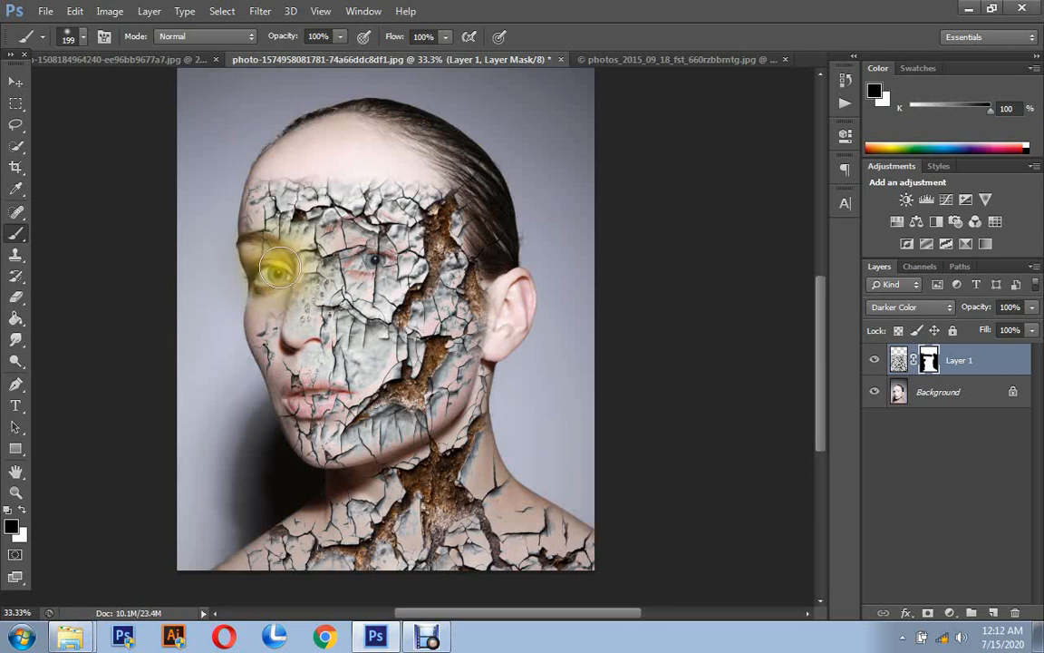
{"action": "mouse_move", "coordinate": [274, 268]}
{"action": "left_mouse_down"}
{"action": "mouse_move", "coordinate": [171, 322]}
{"action": "mouse_move", "coordinate": [170, 353]}
{"action": "mouse_move", "coordinate": [261, 349]}
{"action": "mouse_move", "coordinate": [271, 289]}
{"action": "mouse_move", "coordinate": [250, 367]}
{"action": "mouse_move", "coordinate": [253, 335]}
{"action": "mouse_move", "coordinate": [260, 387]}
{"action": "mouse_move", "coordinate": [261, 355]}
{"action": "mouse_move", "coordinate": [284, 400]}
{"action": "left_mouse_up"}
- Reduce the brush to 110 px and mask the texture off the lips, the near eye and the nose
{"action": "right_click", "coordinate": [368, 417]}
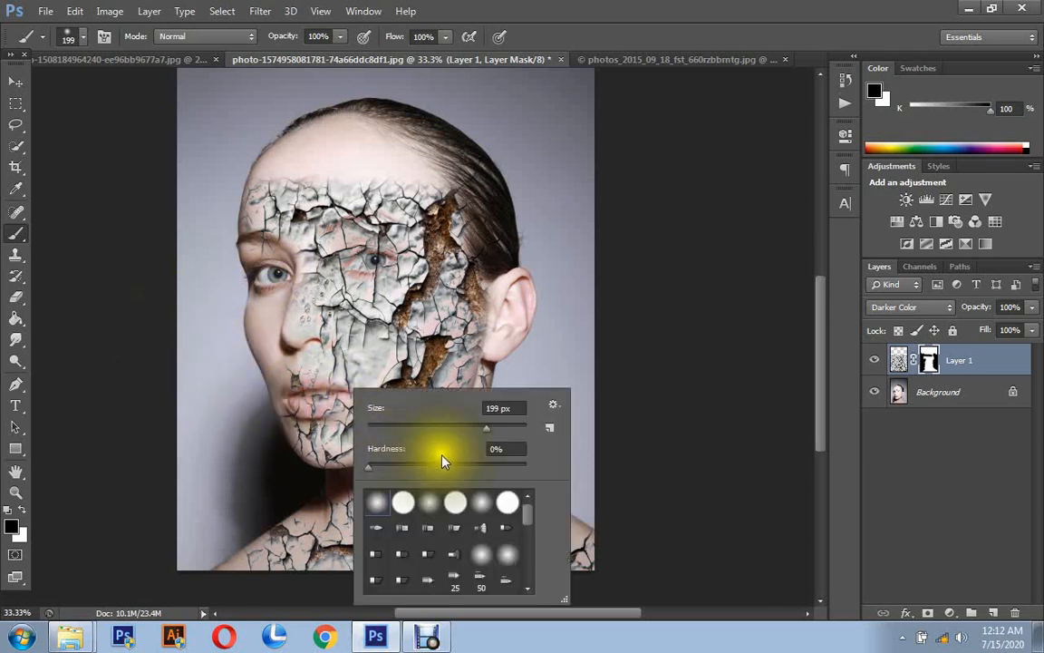
{"action": "left_click", "coordinate": [452, 427]}
{"action": "left_click", "coordinate": [314, 406]}
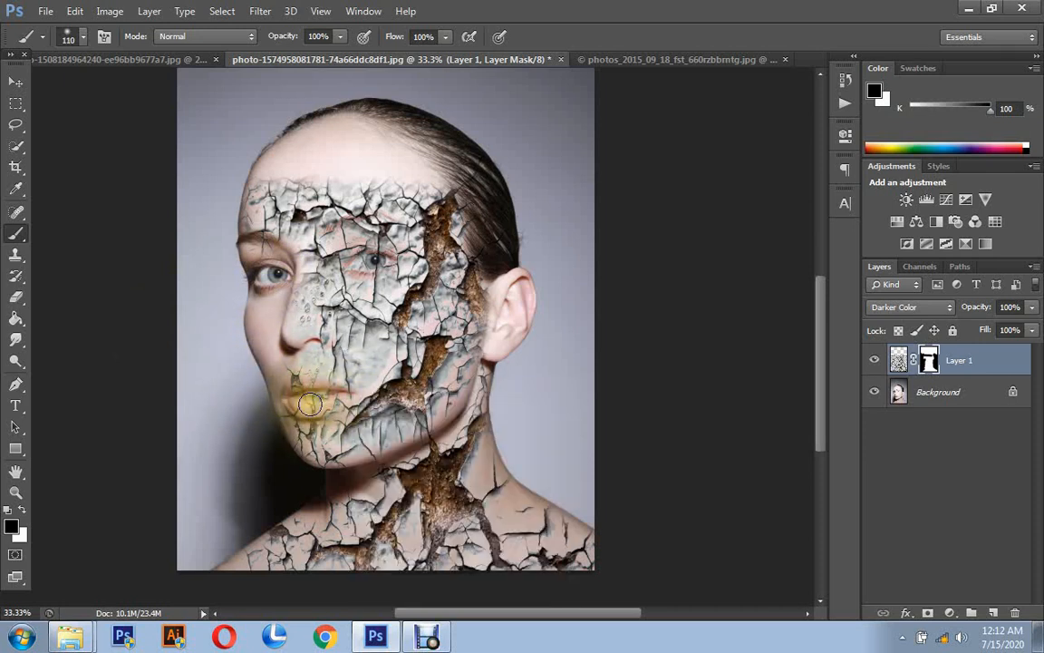
{"action": "left_click_drag", "start_coordinate": [343, 393], "coordinate": [304, 393]}
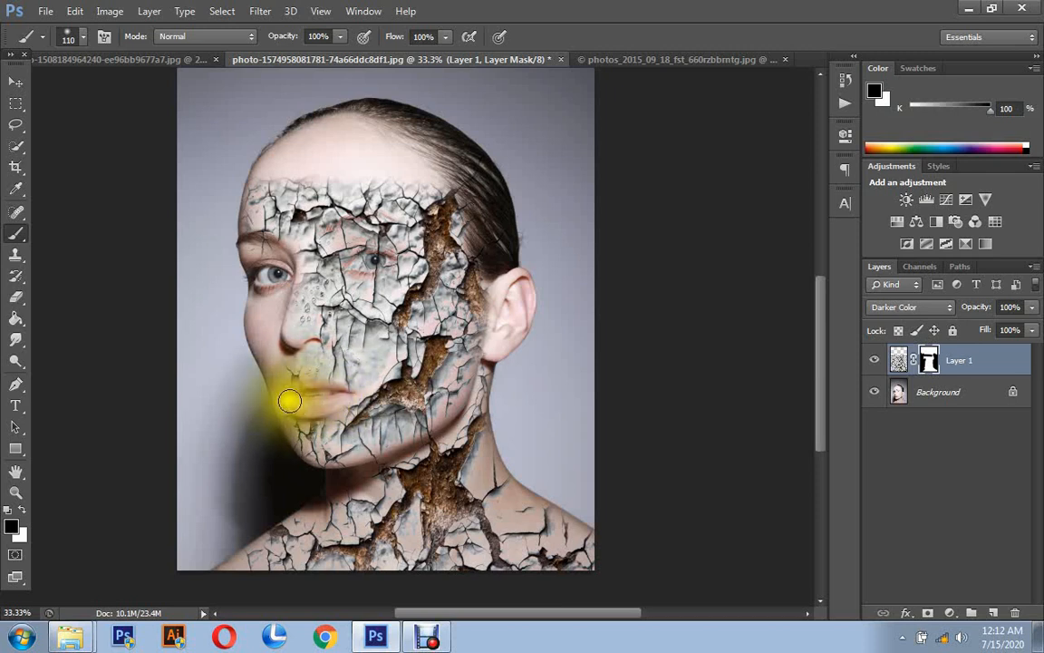
{"action": "mouse_move", "coordinate": [295, 394]}
{"action": "left_mouse_down"}
{"action": "mouse_move", "coordinate": [286, 369]}
{"action": "mouse_move", "coordinate": [286, 400]}
{"action": "mouse_move", "coordinate": [326, 401]}
{"action": "mouse_move", "coordinate": [314, 384]}
{"action": "mouse_move", "coordinate": [286, 399]}
{"action": "left_mouse_up"}
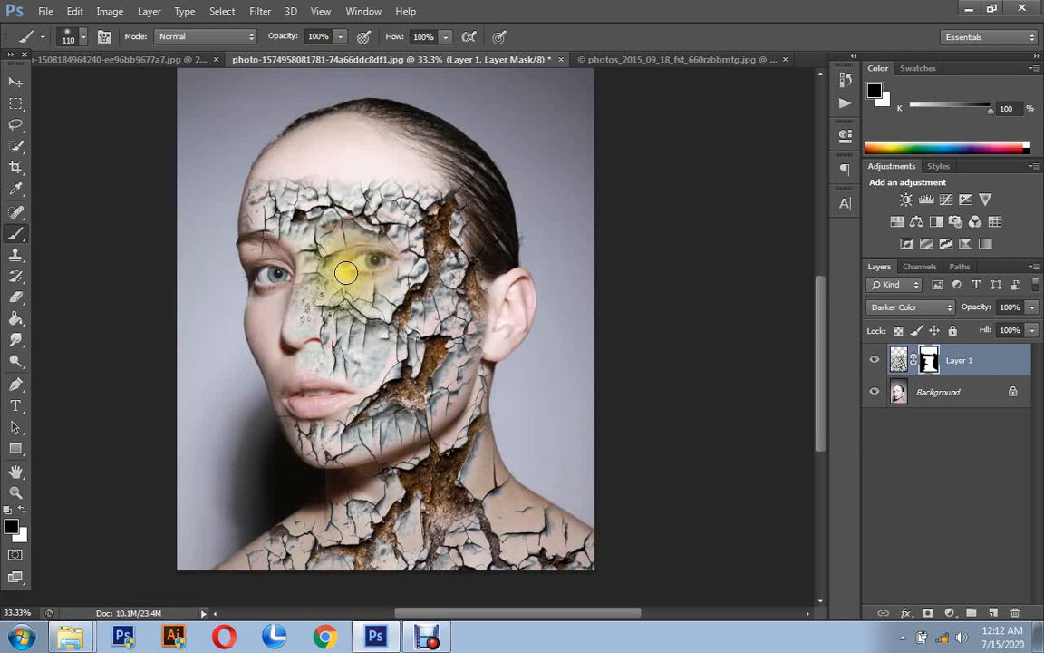
{"action": "left_click_drag", "start_coordinate": [396, 260], "coordinate": [385, 261]}
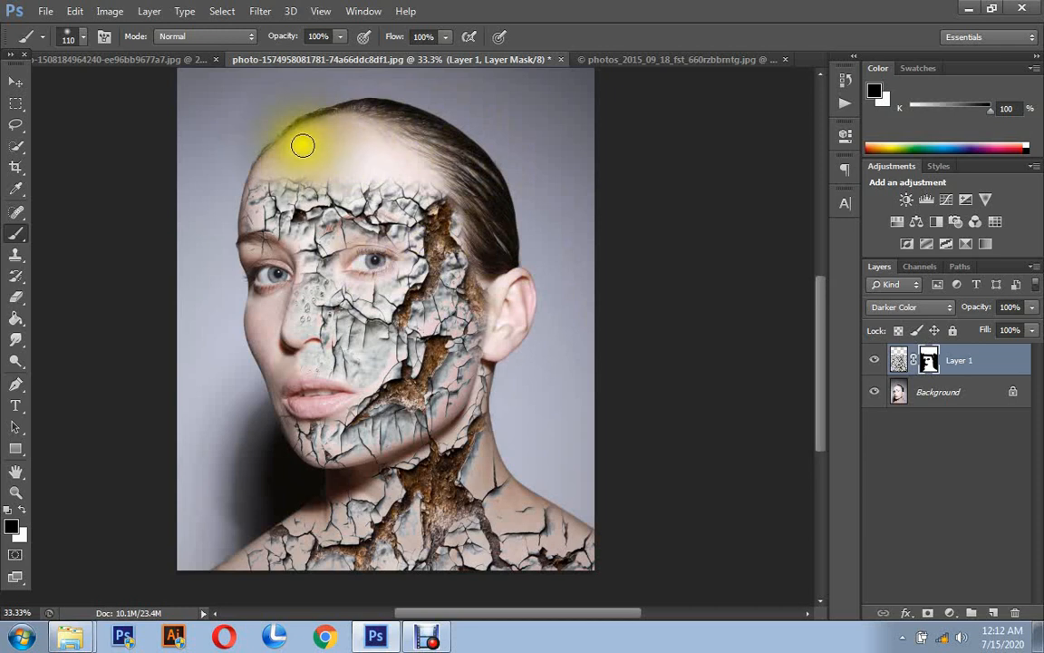
{"action": "mouse_move", "coordinate": [209, 305]}
{"action": "left_mouse_down"}
{"action": "mouse_move", "coordinate": [311, 336]}
{"action": "mouse_move", "coordinate": [303, 263]}
{"action": "mouse_move", "coordinate": [300, 327]}
{"action": "mouse_move", "coordinate": [291, 250]}
{"action": "mouse_move", "coordinate": [302, 330]}
{"action": "mouse_move", "coordinate": [327, 285]}
{"action": "mouse_move", "coordinate": [298, 299]}
{"action": "mouse_move", "coordinate": [301, 285]}
{"action": "mouse_move", "coordinate": [175, 290]}
{"action": "left_mouse_up"}
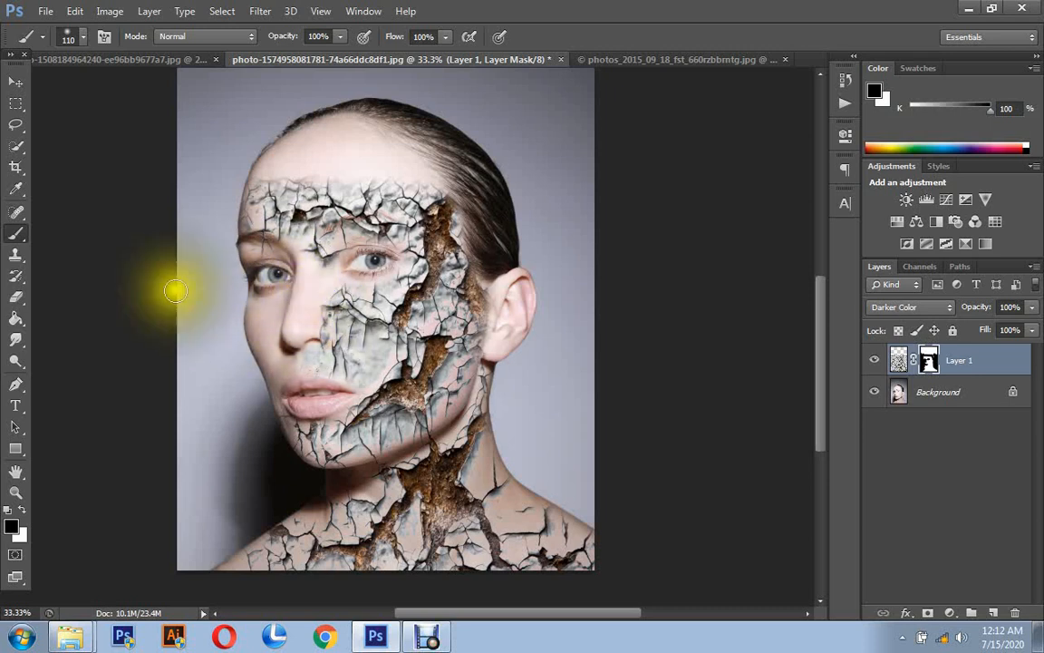
- Step back the last brush stroke and mask the texture off the nose, near cheek, eye area and upper forehead
{"action": "left_click", "coordinate": [71, 11]}
{"action": "left_click", "coordinate": [87, 60]}
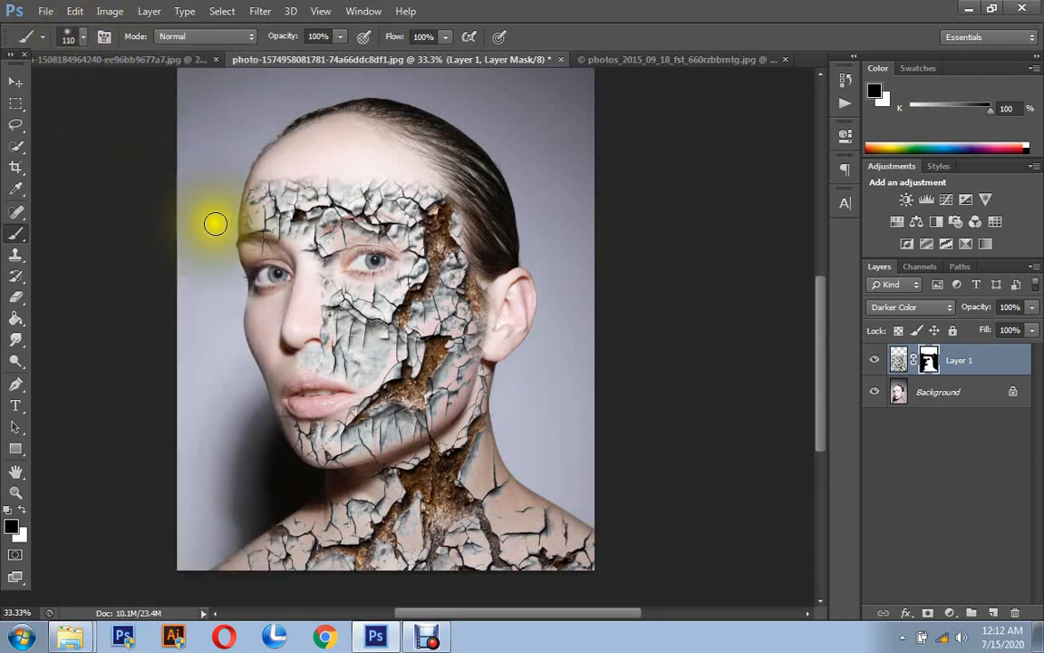
{"action": "left_click_drag", "start_coordinate": [241, 304], "coordinate": [241, 316]}
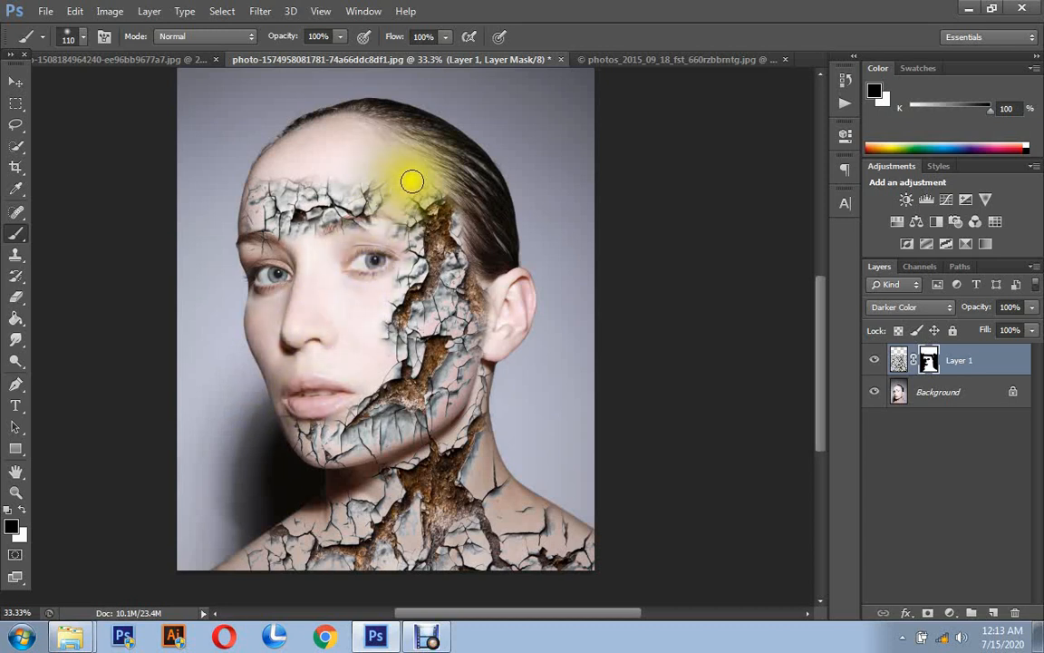
{"action": "mouse_move", "coordinate": [396, 241]}
{"action": "left_mouse_down"}
{"action": "mouse_move", "coordinate": [400, 184]}
{"action": "mouse_move", "coordinate": [399, 249]}
{"action": "mouse_move", "coordinate": [386, 202]}
{"action": "mouse_move", "coordinate": [368, 190]}
{"action": "mouse_move", "coordinate": [263, 188]}
{"action": "left_mouse_up"}
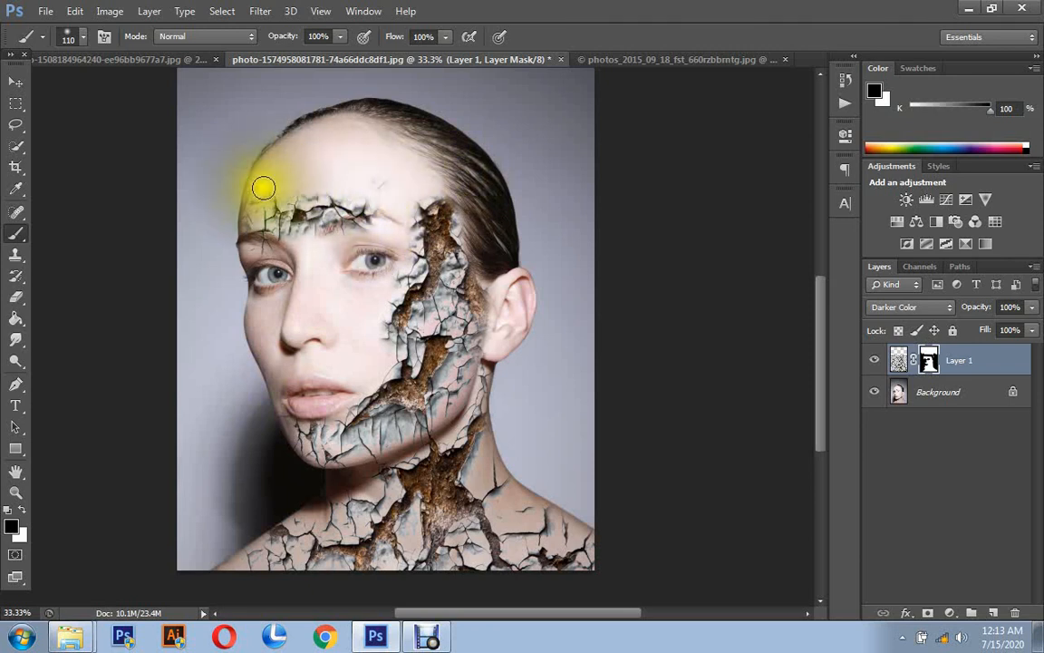
- Enlarge the brush to 298 px and mask the remaining cracks off the forehead and brows
{"action": "right_click", "coordinate": [356, 190]}
{"action": "left_click_drag", "start_coordinate": [466, 226], "coordinate": [497, 227]}
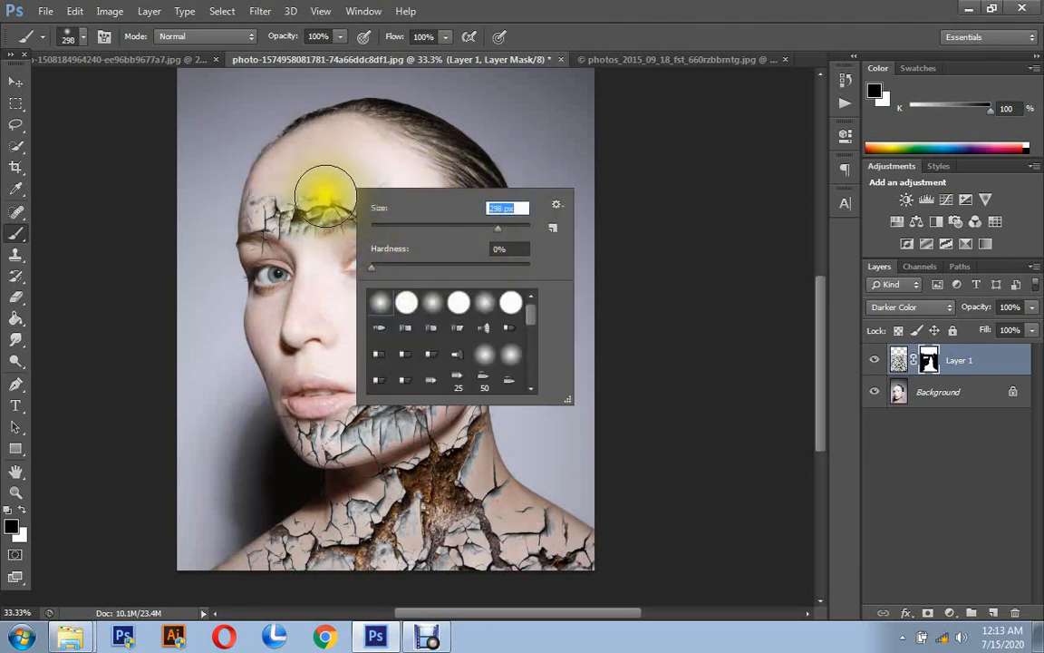
{"action": "left_click_drag", "start_coordinate": [324, 195], "coordinate": [233, 203]}
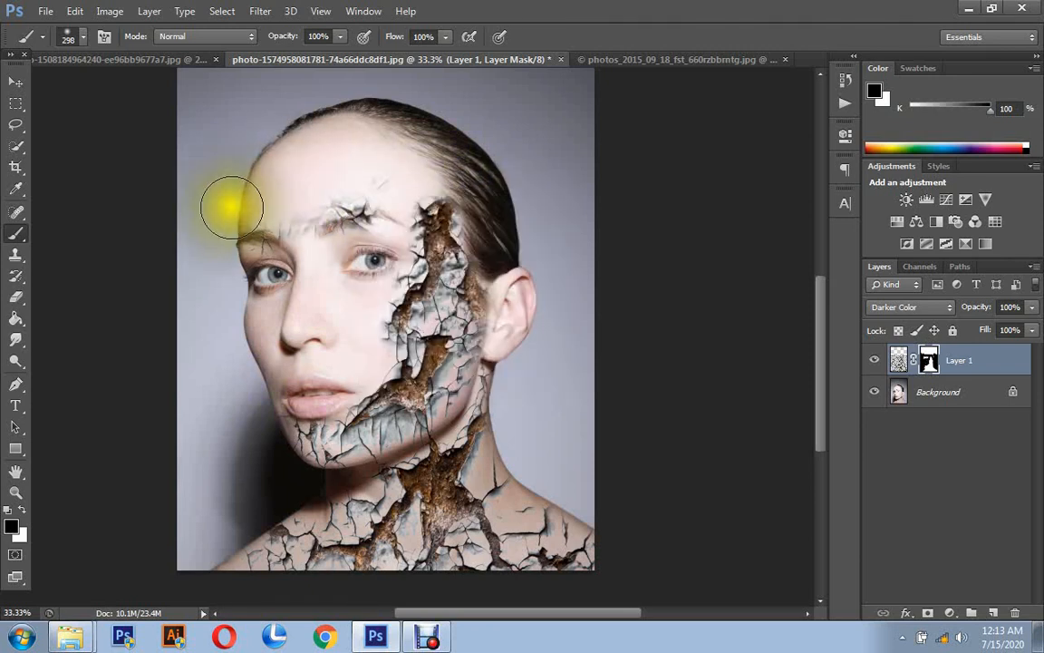
{"action": "left_click", "coordinate": [317, 198]}
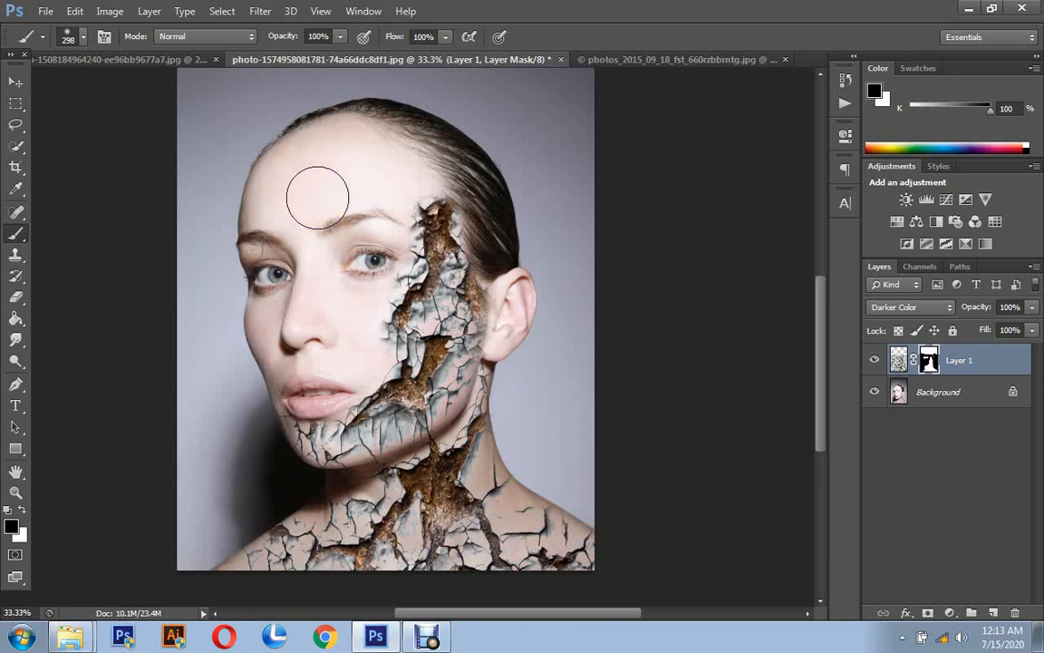
{"action": "mouse_move", "coordinate": [318, 198]}
{"action": "left_mouse_down"}
{"action": "mouse_move", "coordinate": [373, 158]}
{"action": "mouse_move", "coordinate": [410, 161]}
{"action": "mouse_move", "coordinate": [265, 166]}
{"action": "mouse_move", "coordinate": [233, 192]}
{"action": "mouse_move", "coordinate": [260, 284]}
{"action": "mouse_move", "coordinate": [207, 233]}
{"action": "mouse_move", "coordinate": [168, 338]}
{"action": "mouse_move", "coordinate": [205, 350]}
{"action": "mouse_move", "coordinate": [52, 510]}
{"action": "left_mouse_up"}
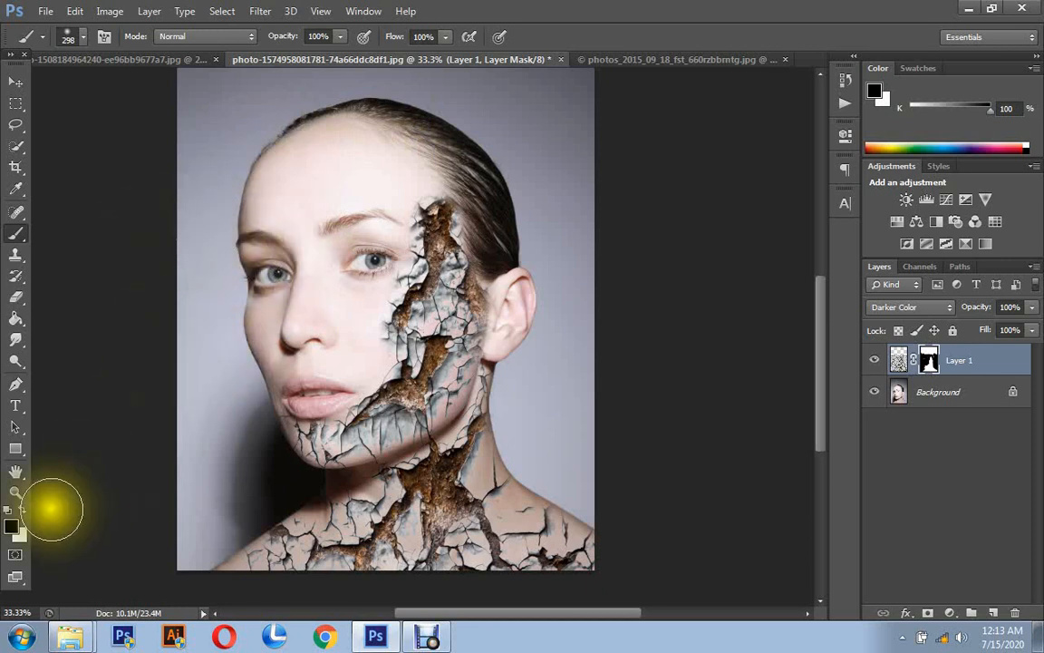
- Restore a crack patch on the forehead by painting the mask white, and trim its edges and the background spill with black
{"action": "left_click", "coordinate": [22, 508]}
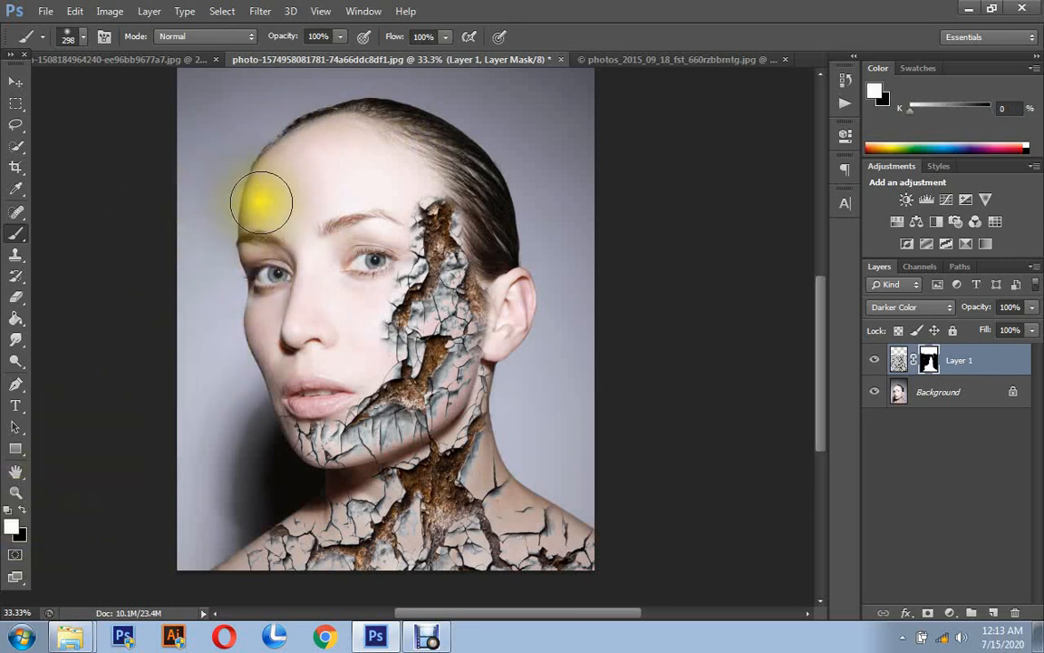
{"action": "mouse_move", "coordinate": [254, 204]}
{"action": "left_mouse_down"}
{"action": "mouse_move", "coordinate": [292, 191]}
{"action": "mouse_move", "coordinate": [292, 147]}
{"action": "mouse_move", "coordinate": [282, 184]}
{"action": "mouse_move", "coordinate": [261, 194]}
{"action": "mouse_move", "coordinate": [231, 227]}
{"action": "left_mouse_up"}
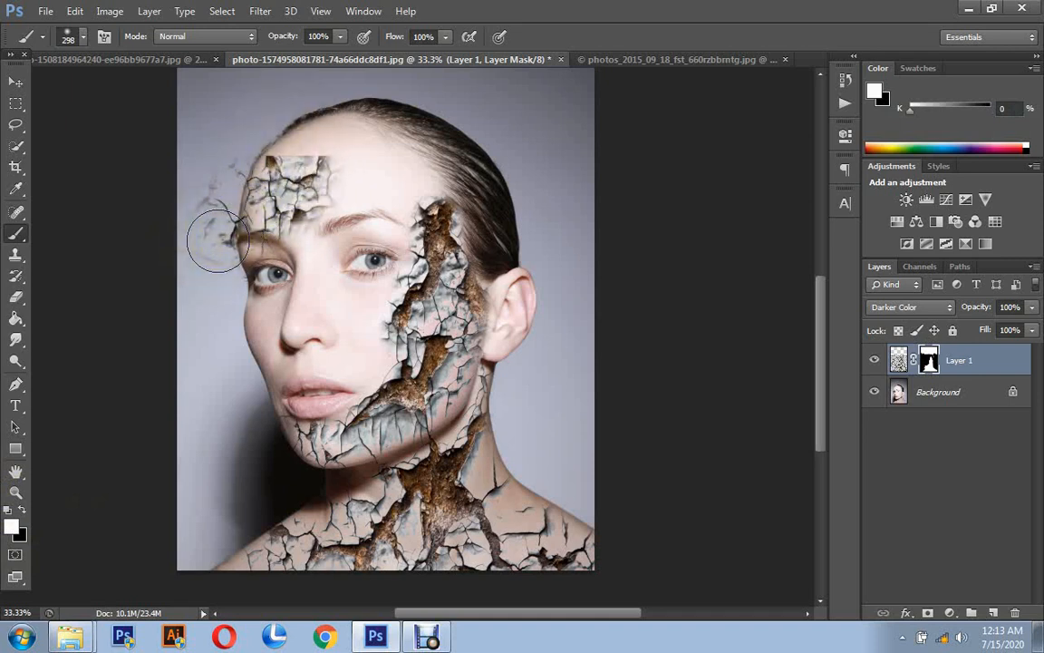
{"action": "left_click_drag", "start_coordinate": [218, 240], "coordinate": [210, 245]}
{"action": "left_click", "coordinate": [22, 510]}
{"action": "mouse_move", "coordinate": [128, 290]}
{"action": "left_mouse_down"}
{"action": "mouse_move", "coordinate": [194, 160]}
{"action": "mouse_move", "coordinate": [227, 134]}
{"action": "mouse_move", "coordinate": [236, 140]}
{"action": "mouse_move", "coordinate": [203, 269]}
{"action": "mouse_move", "coordinate": [207, 197]}
{"action": "mouse_move", "coordinate": [209, 252]}
{"action": "mouse_move", "coordinate": [211, 216]}
{"action": "mouse_move", "coordinate": [261, 135]}
{"action": "mouse_move", "coordinate": [366, 134]}
{"action": "mouse_move", "coordinate": [188, 134]}
{"action": "mouse_move", "coordinate": [219, 249]}
{"action": "mouse_move", "coordinate": [274, 284]}
{"action": "left_mouse_up"}
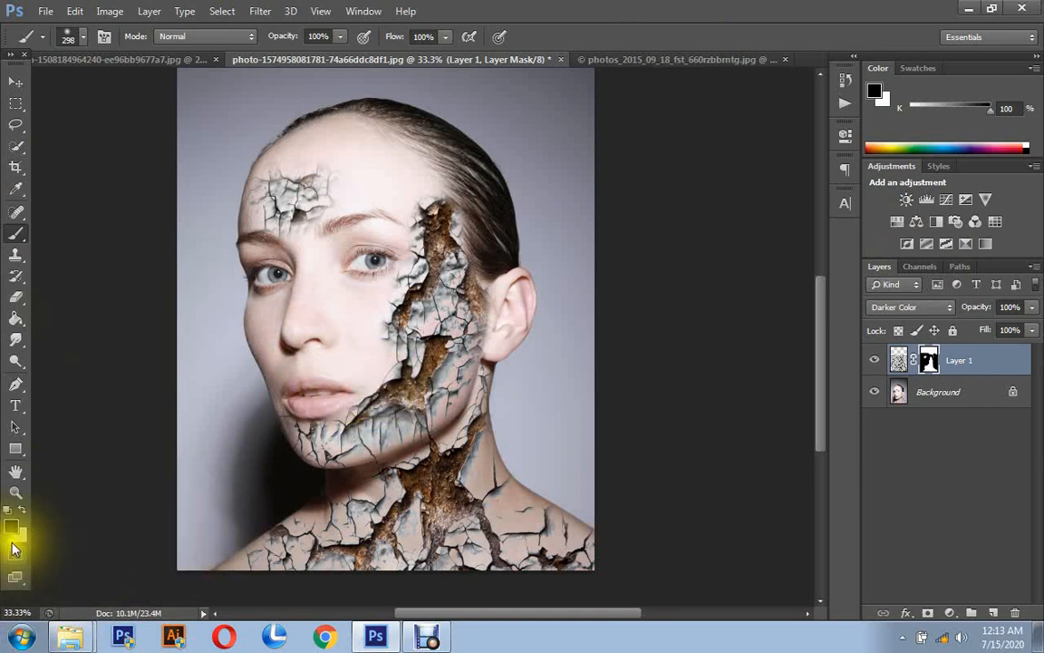
- Examine the cracked texture on the face, neck and forehead up close and in the whole portrait
{"action": "left_click", "coordinate": [16, 492]}
{"action": "left_click", "coordinate": [426, 418]}
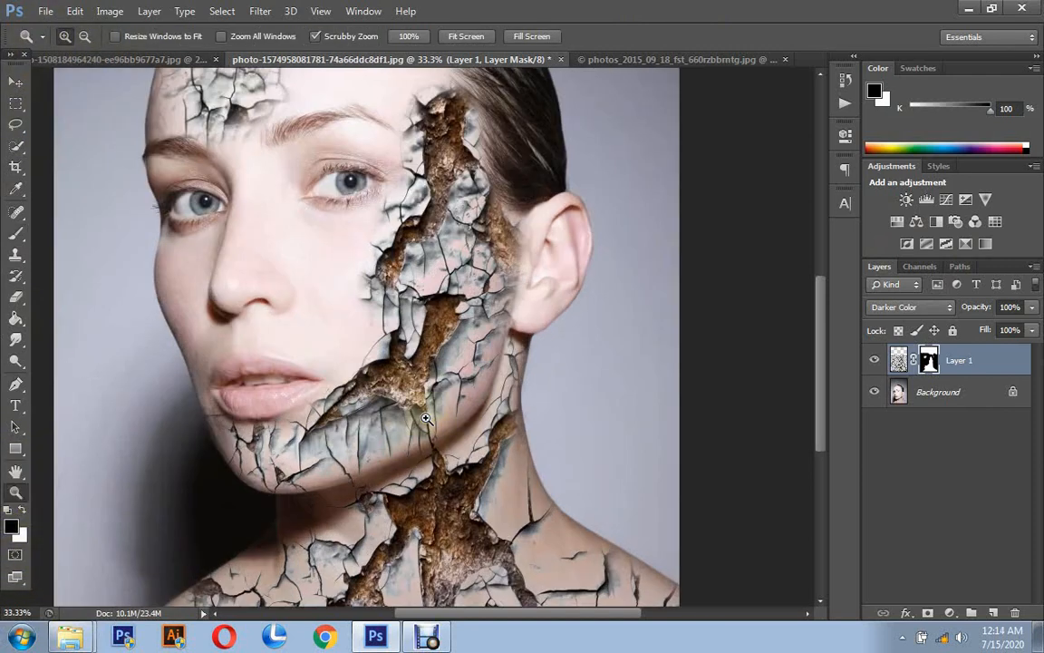
{"action": "scroll", "coordinate": [432, 413], "scroll_direction": "down", "scroll_amount": 3}
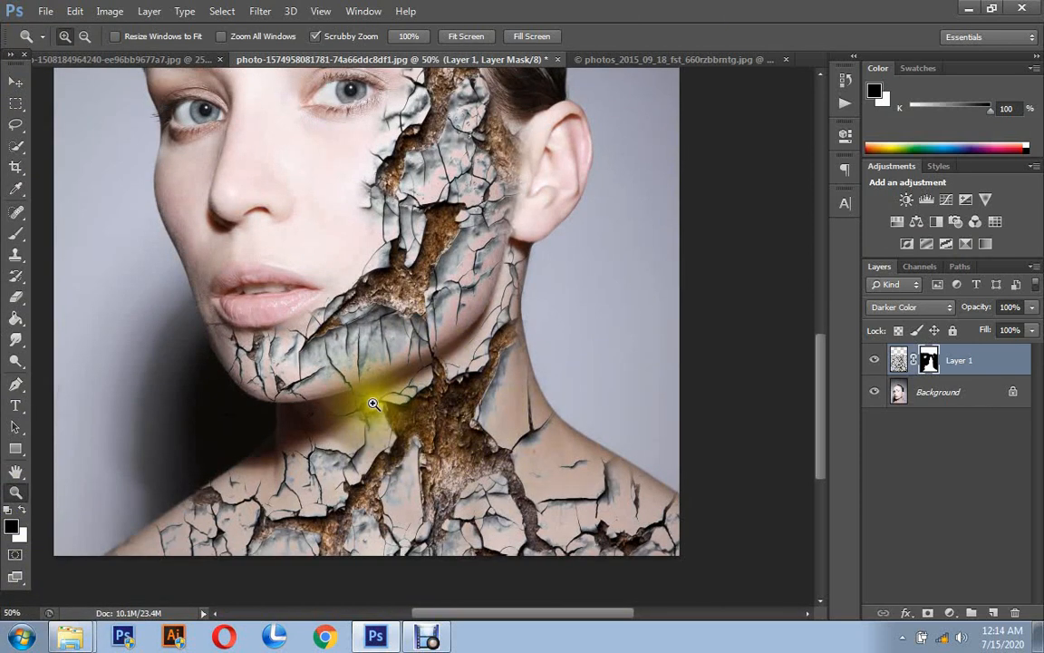
{"action": "scroll", "coordinate": [369, 399], "scroll_direction": "up", "scroll_amount": 8}
{"action": "scroll", "coordinate": [364, 398], "scroll_direction": "up", "scroll_amount": 1}
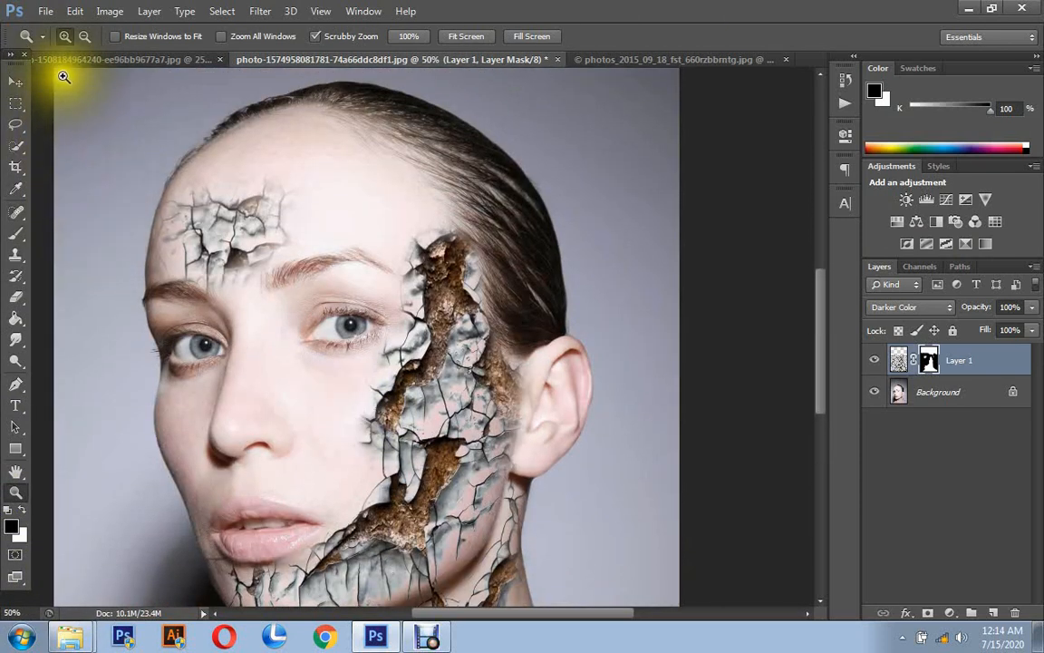
{"action": "left_click", "coordinate": [84, 36]}
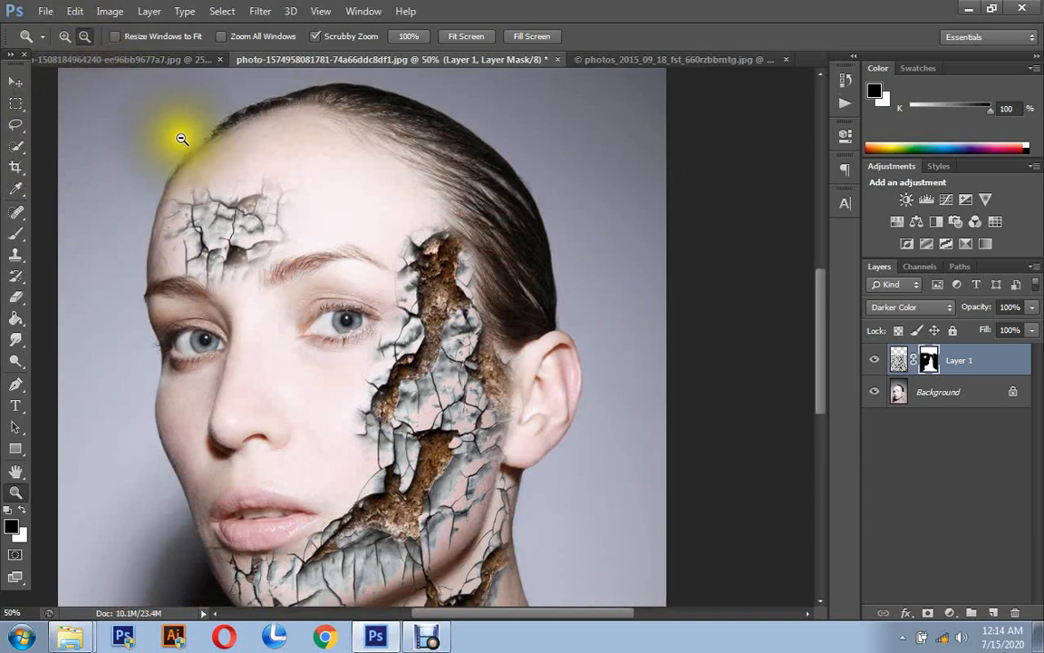
{"action": "left_click", "coordinate": [177, 136]}
{"action": "left_click", "coordinate": [321, 262]}
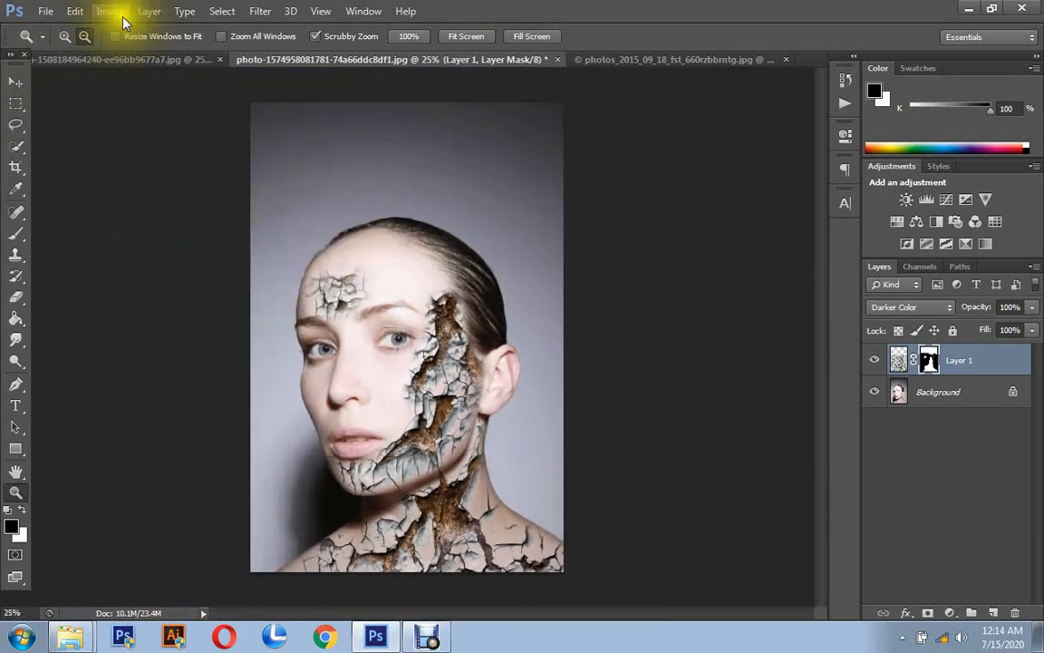
{"action": "left_click", "coordinate": [64, 37]}
{"action": "left_click", "coordinate": [453, 386]}
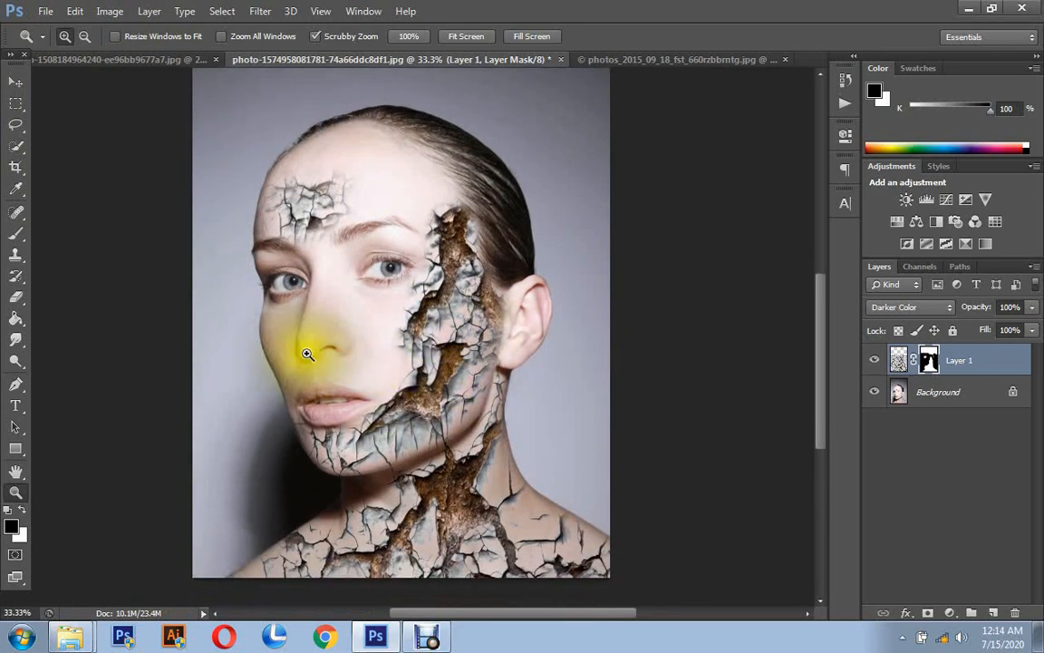
- Mask the crack patch off the forehead with the black brush
{"action": "left_click", "coordinate": [16, 234]}
{"action": "mouse_move", "coordinate": [233, 205]}
{"action": "left_mouse_down"}
{"action": "mouse_move", "coordinate": [333, 181]}
{"action": "mouse_move", "coordinate": [215, 214]}
{"action": "mouse_move", "coordinate": [303, 215]}
{"action": "mouse_move", "coordinate": [252, 196]}
{"action": "mouse_move", "coordinate": [163, 212]}
{"action": "left_mouse_up"}
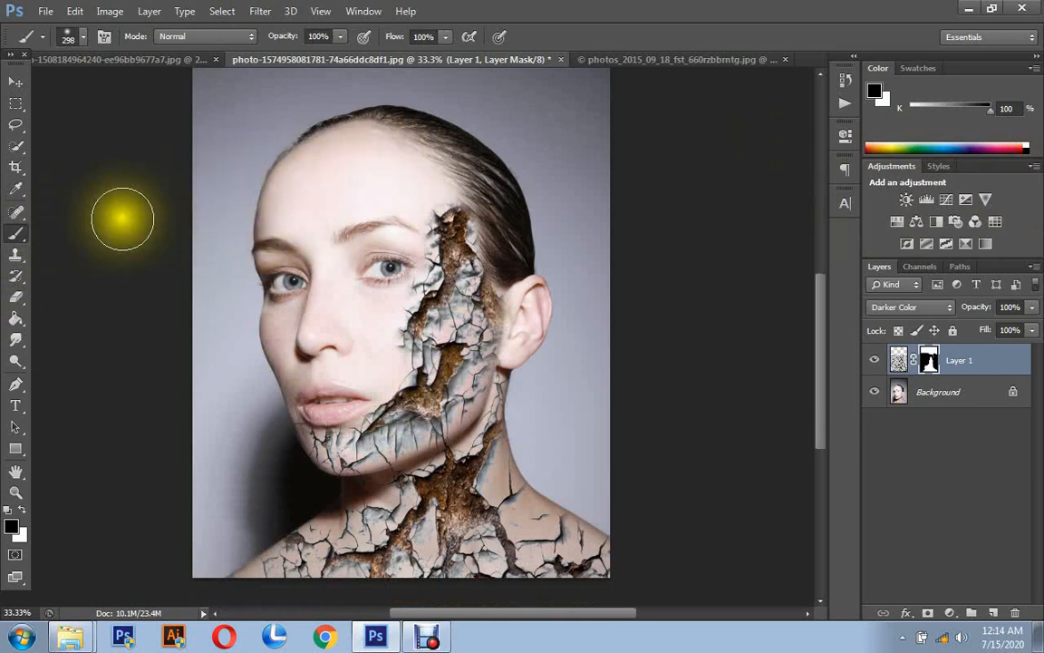
- Add a Color Lookup adjustment layer above the cracked texture layer
{"action": "scroll", "coordinate": [413, 426], "scroll_direction": "down", "scroll_amount": 3}
{"action": "scroll", "coordinate": [553, 367], "scroll_direction": "up", "scroll_amount": 2}
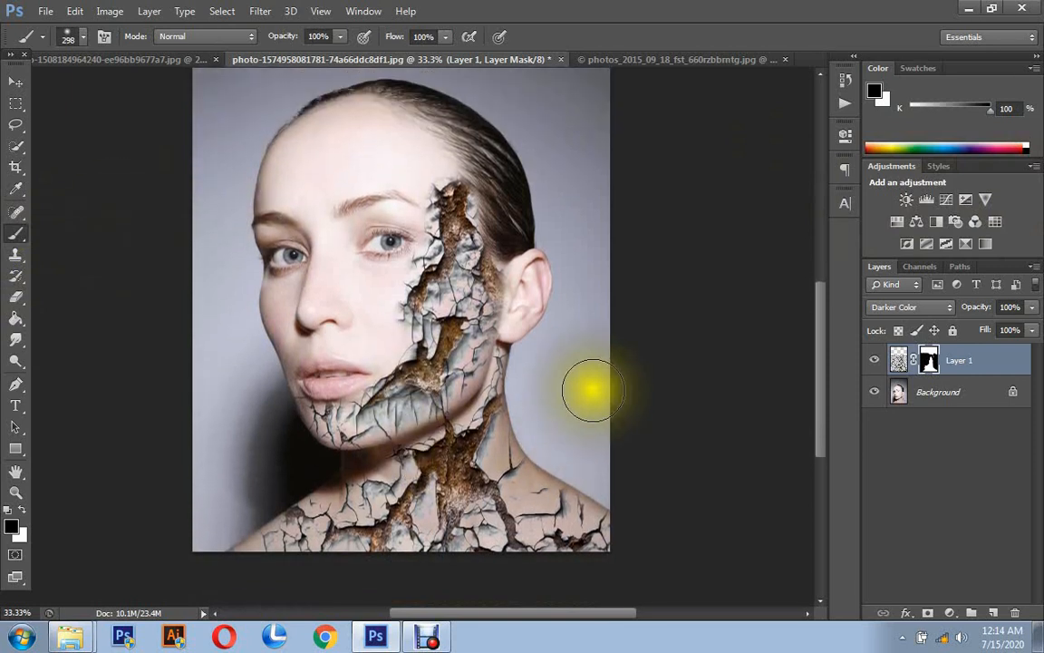
{"action": "scroll", "coordinate": [578, 444], "scroll_direction": "up", "scroll_amount": 2}
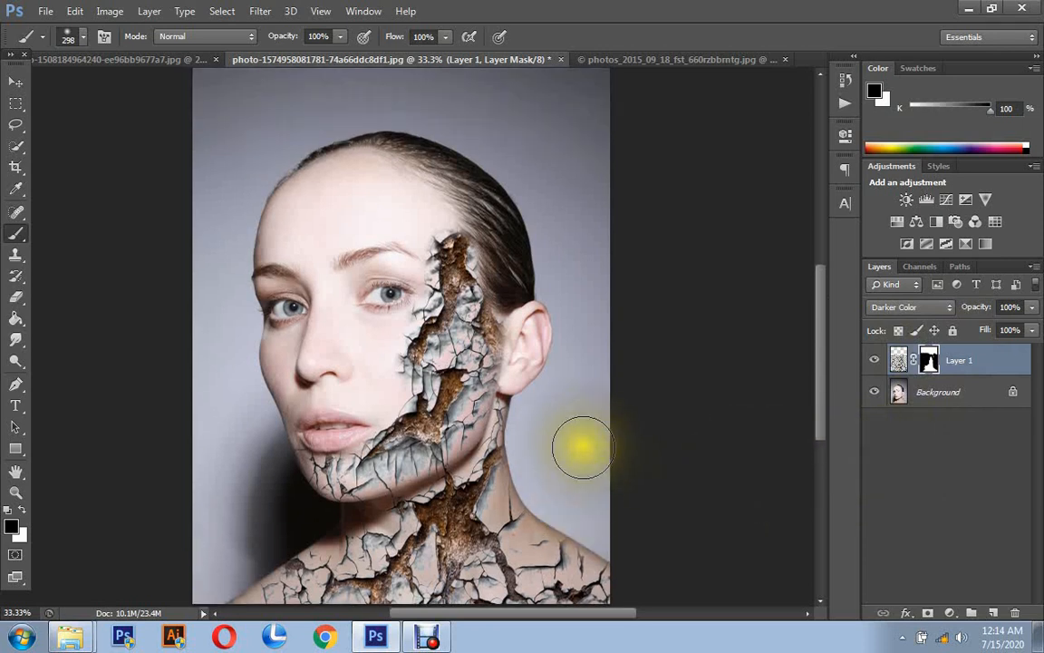
{"action": "left_click", "coordinate": [951, 613]}
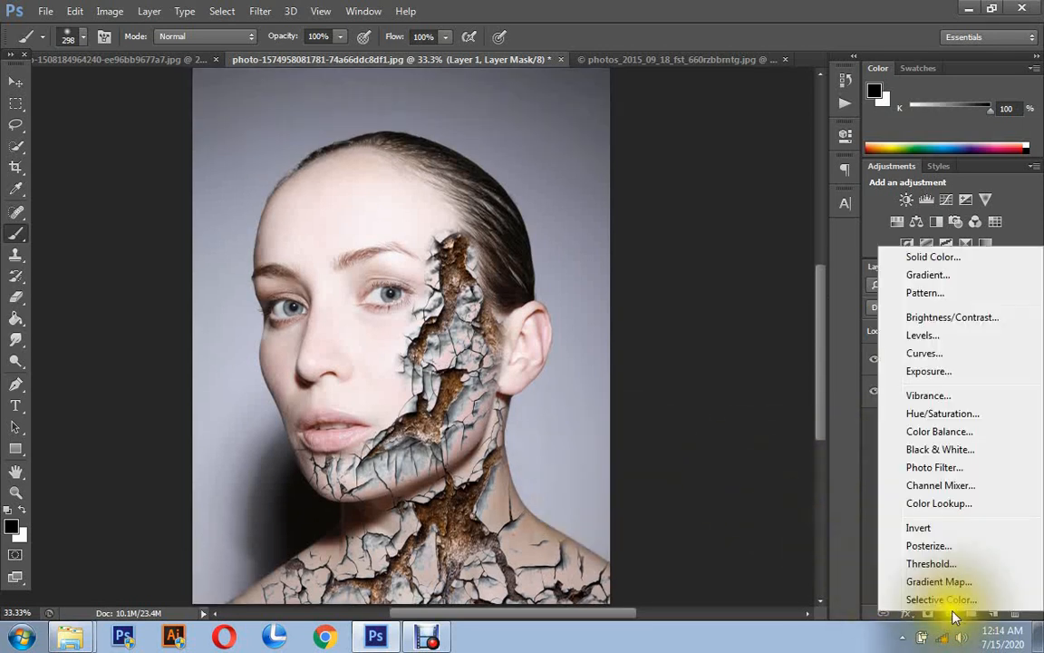
{"action": "left_click", "coordinate": [926, 504]}
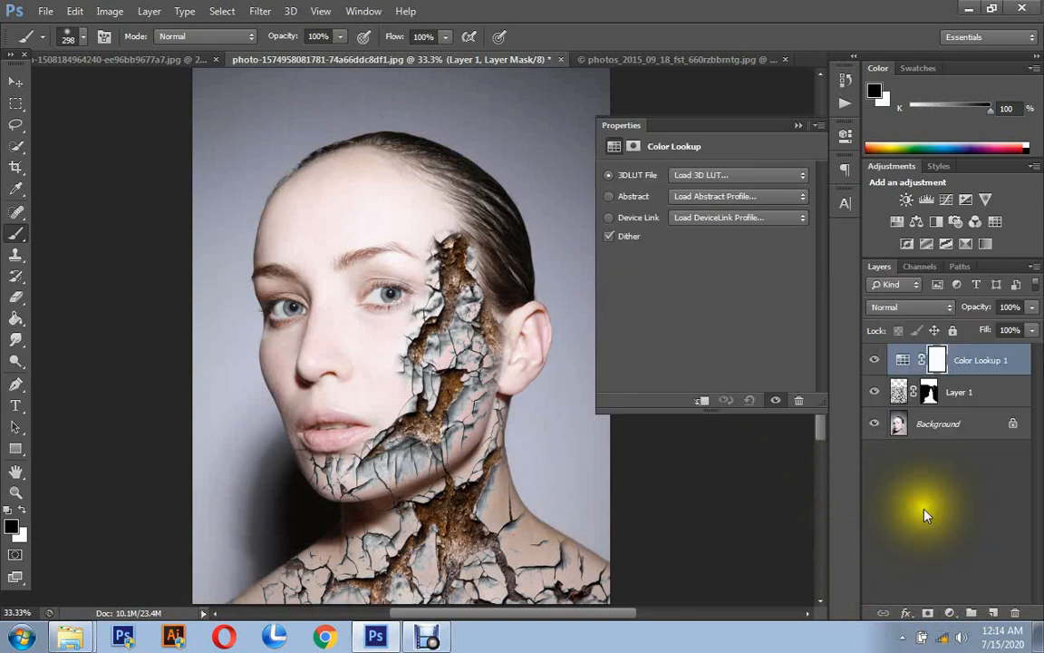
- Preview the 3DLUT looks on the portrait one after another, from TensionGreen.3DL up the list to 2Strip.look
{"action": "left_click", "coordinate": [734, 177]}
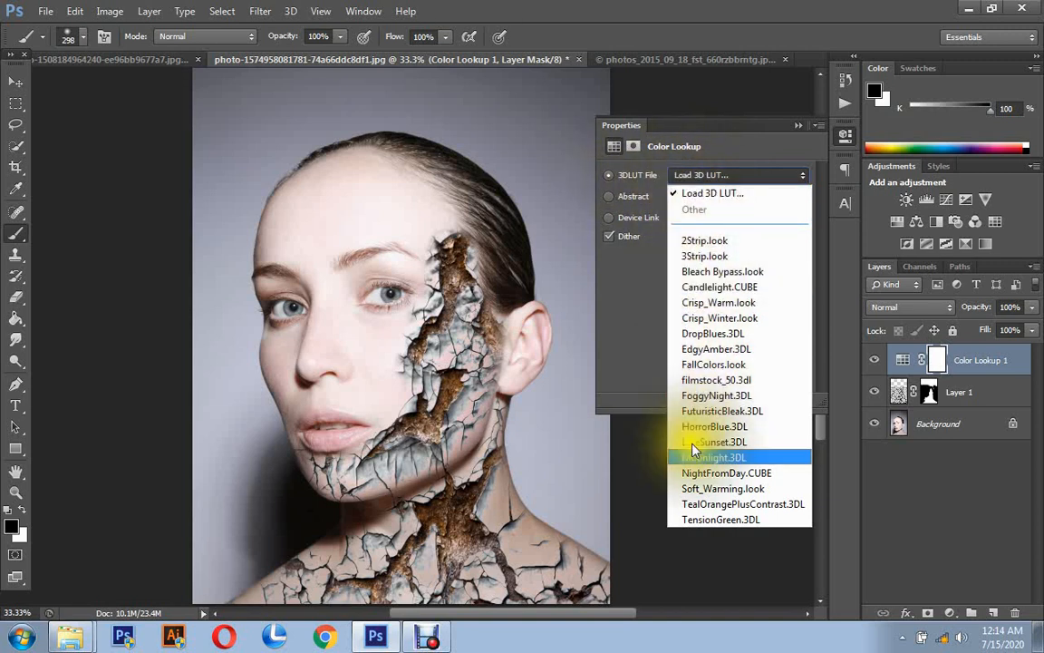
{"action": "left_click", "coordinate": [694, 520]}
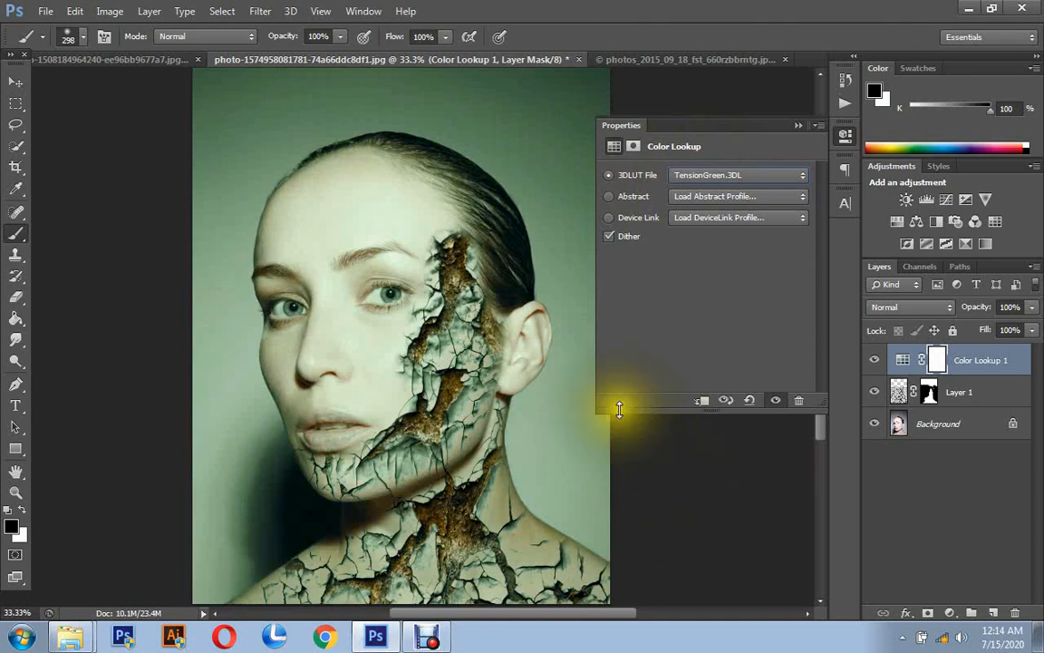
{"action": "key", "text": "Up"}
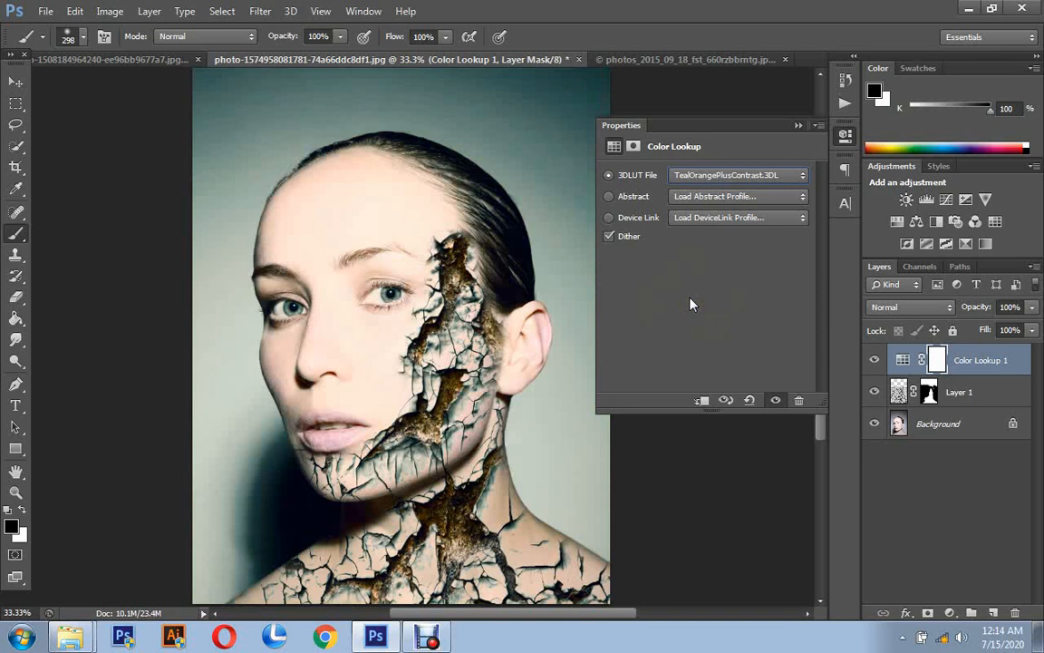
{"action": "key", "text": "Up"}
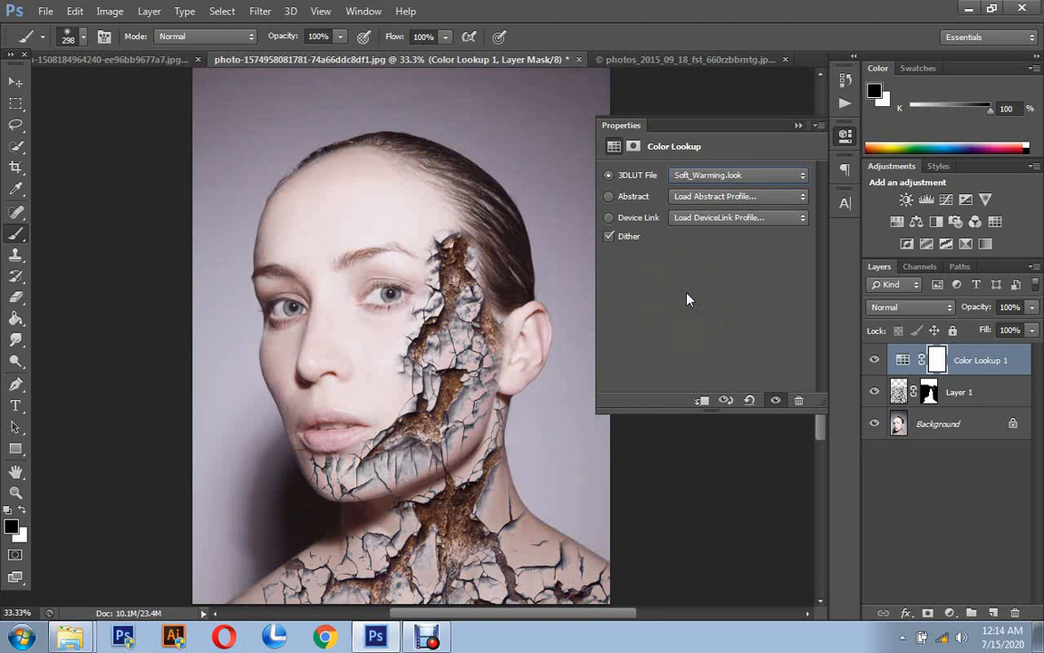
{"action": "key", "text": "Up"}
{"action": "key", "text": "Up"}
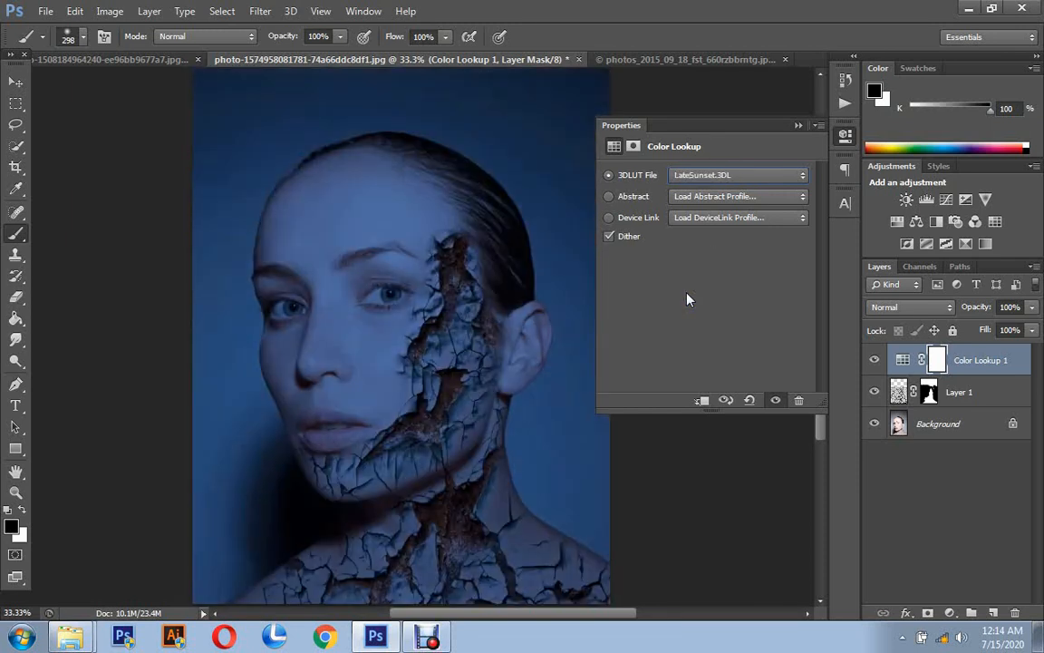
{"action": "key", "text": "Up"}
{"action": "key", "text": "Up"}
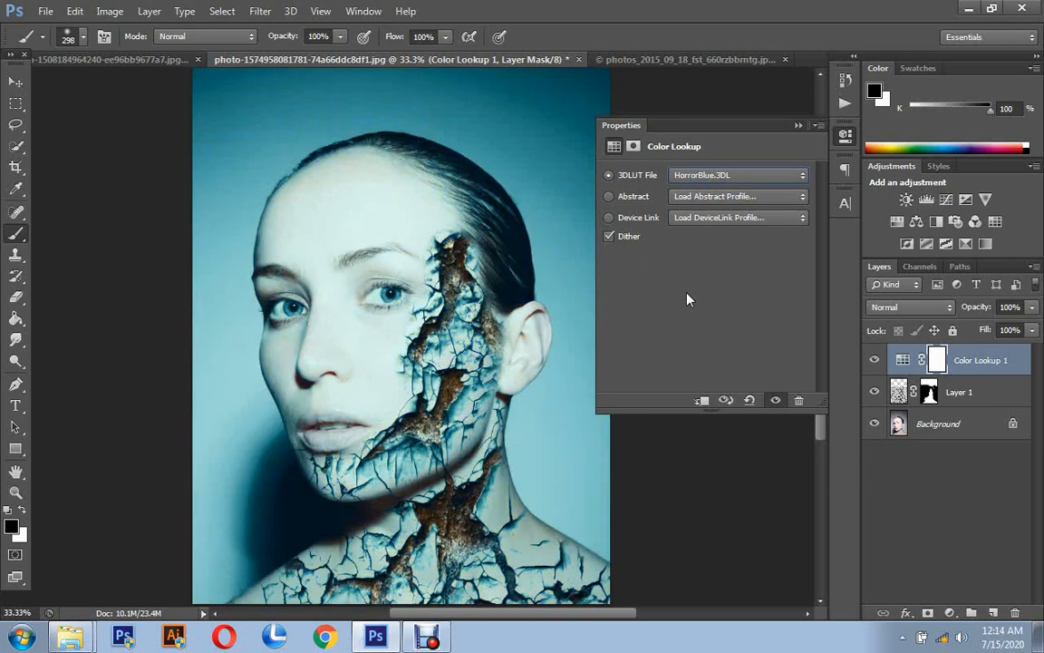
{"action": "key", "text": "Up"}
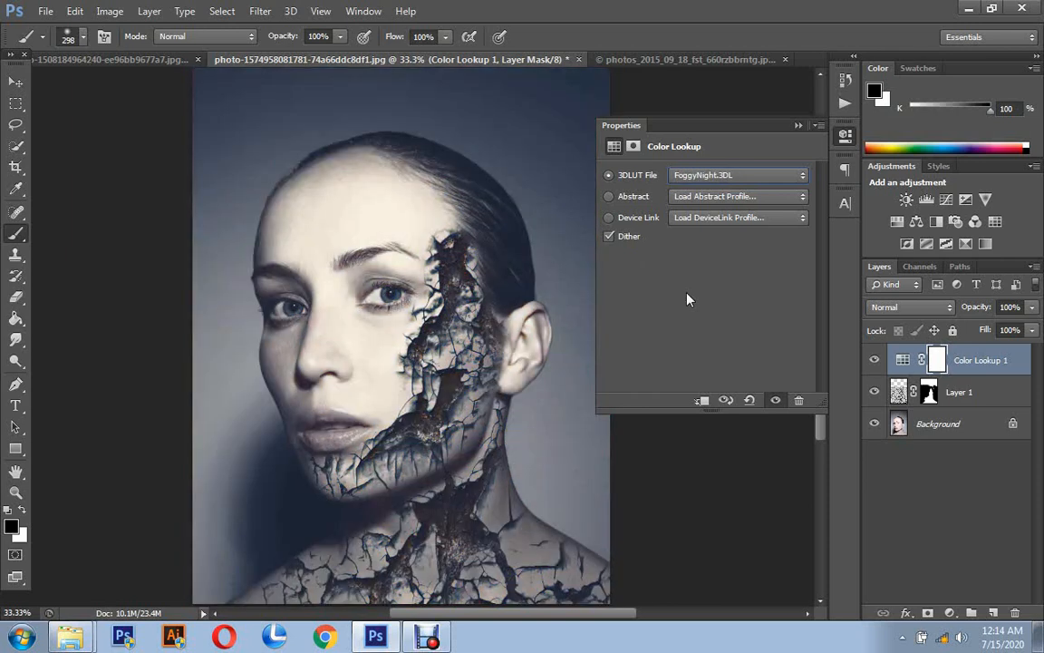
{"action": "key", "text": "Up"}
{"action": "key", "text": "Up"}
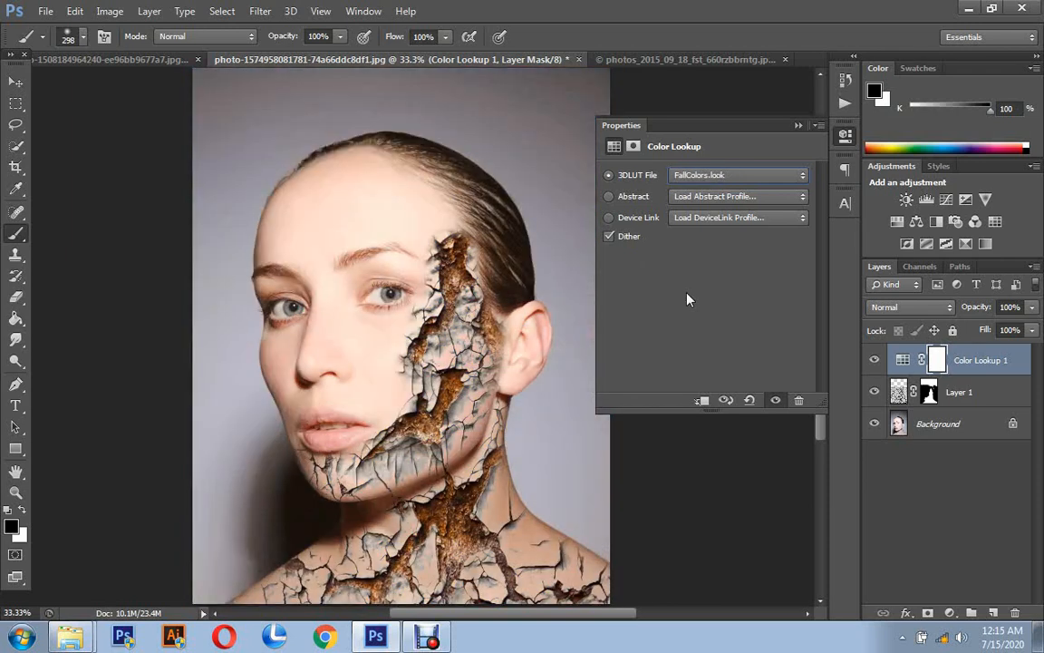
{"action": "key", "text": "Up"}
{"action": "key", "text": "Up"}
{"action": "key", "text": "Up"}
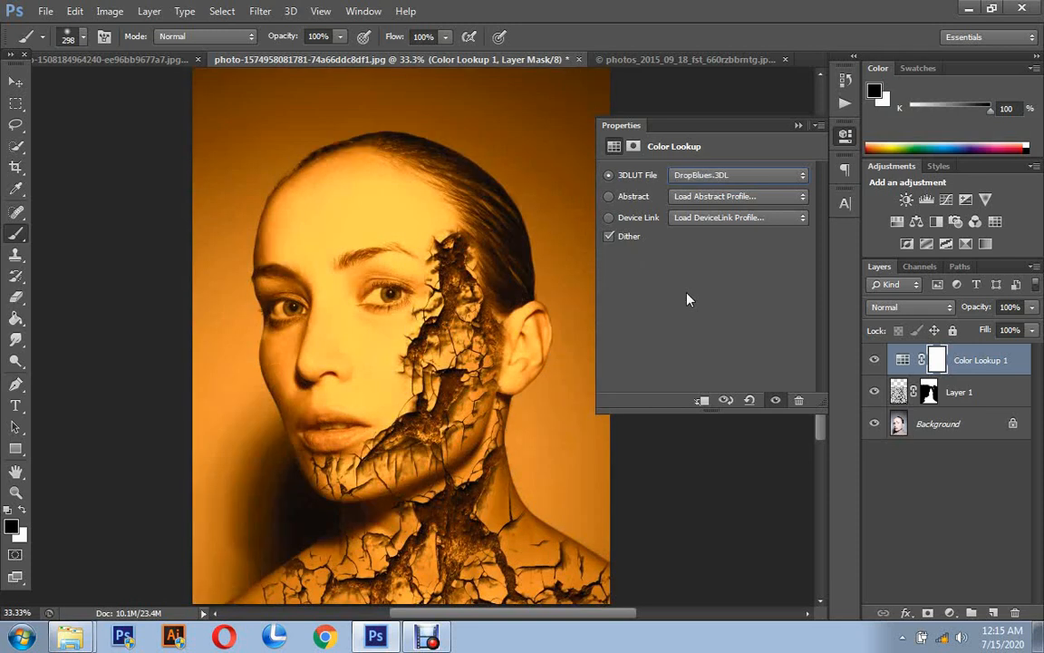
{"action": "key", "text": "Up"}
{"action": "key", "text": "Up"}
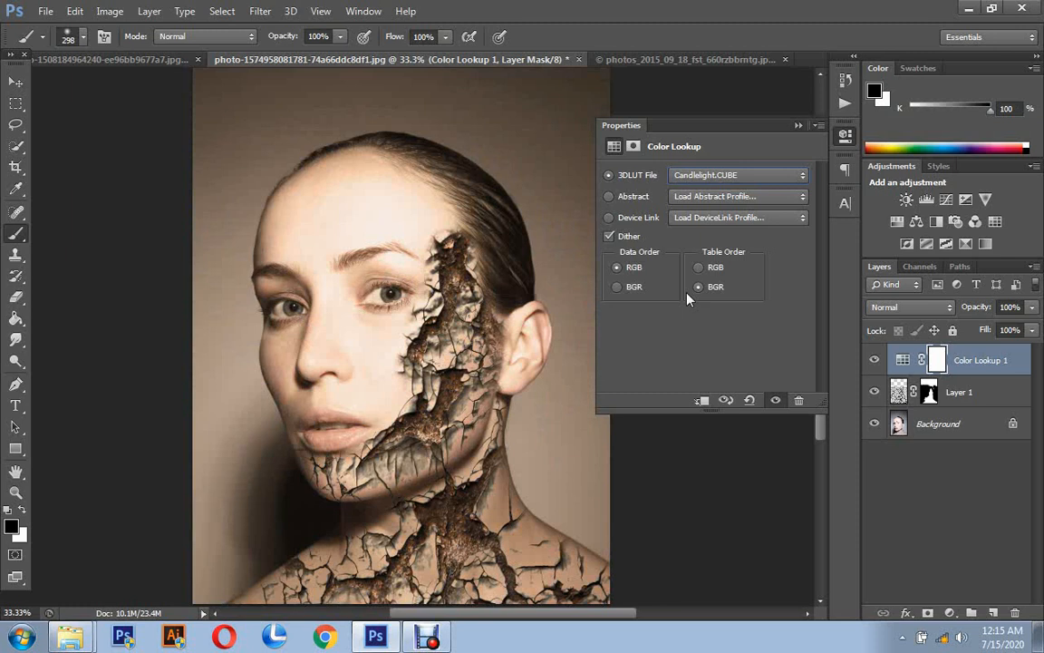
{"action": "key", "text": "Up"}
{"action": "key", "text": "Up"}
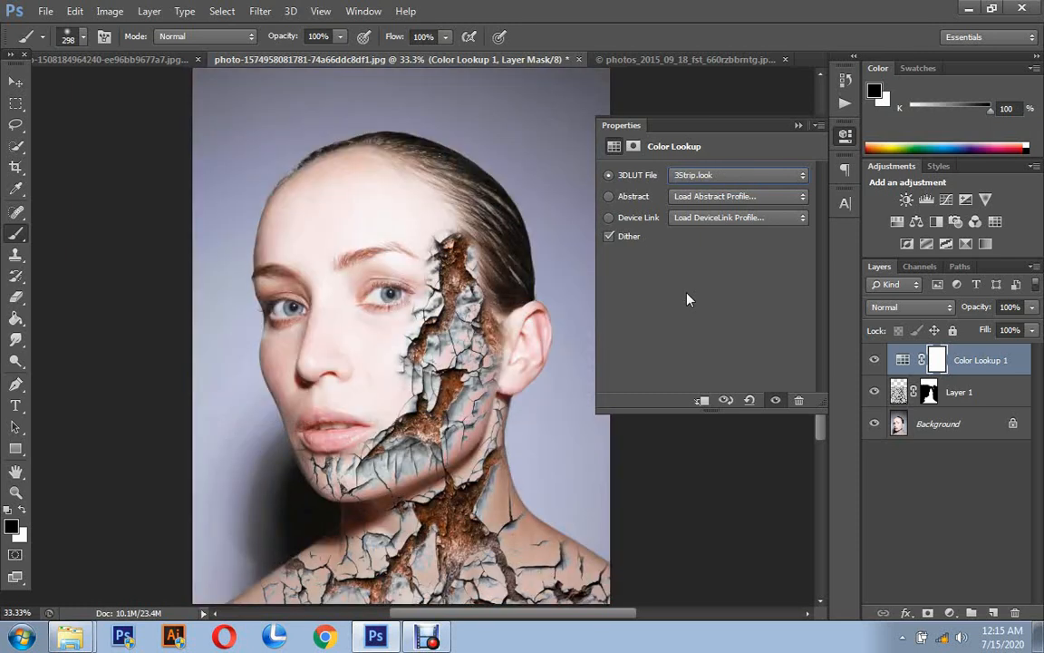
{"action": "key", "text": "Up"}
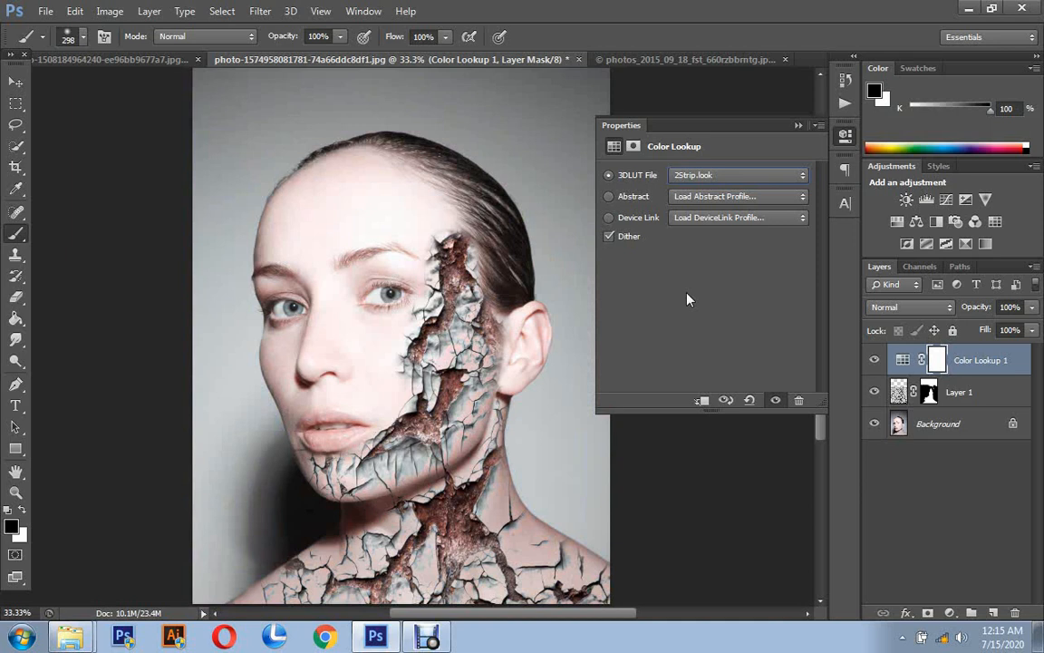
- Set the Color Lookup layer's 3DLUT file to Candlelight.CUBE
{"action": "left_click", "coordinate": [695, 174]}
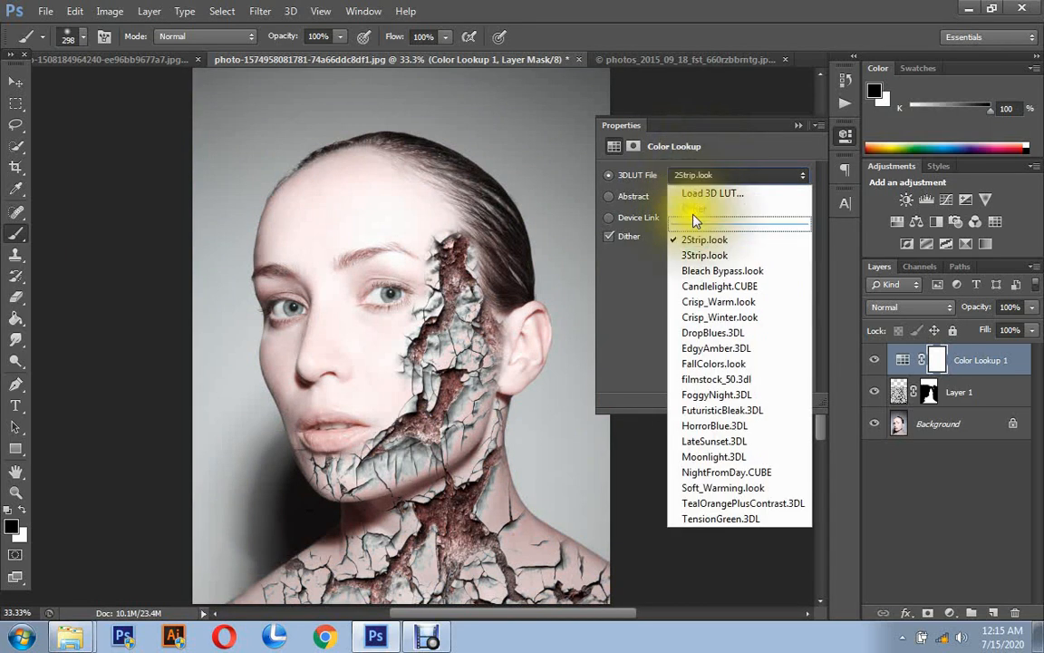
{"action": "left_click", "coordinate": [699, 286]}
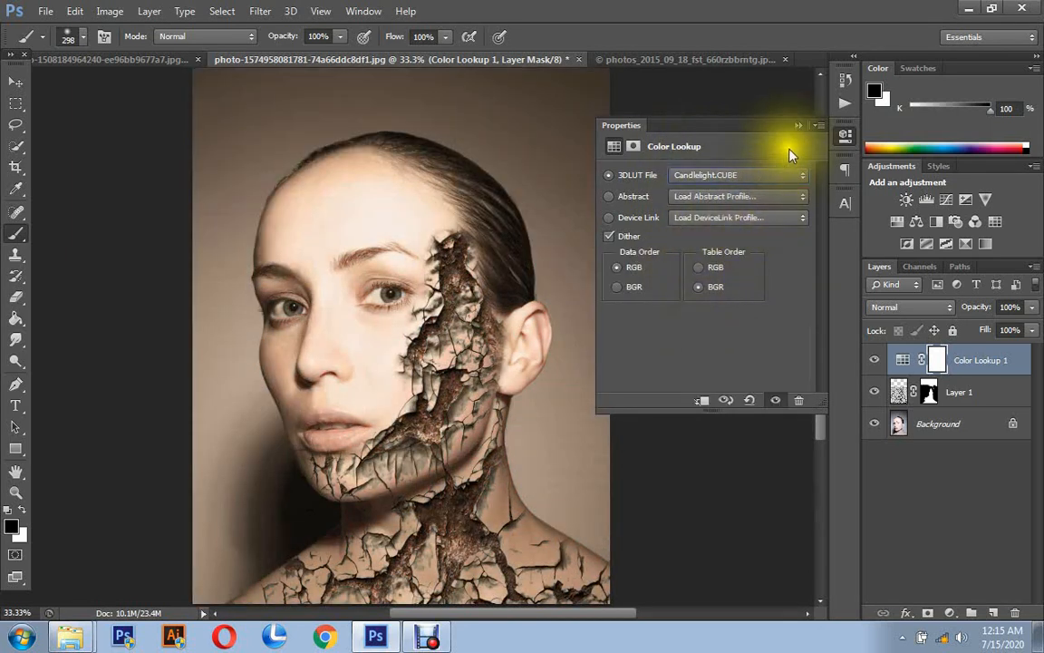
- Try out the opacity of the cracked texture layer and return it to 100%
{"action": "left_click", "coordinate": [796, 126]}
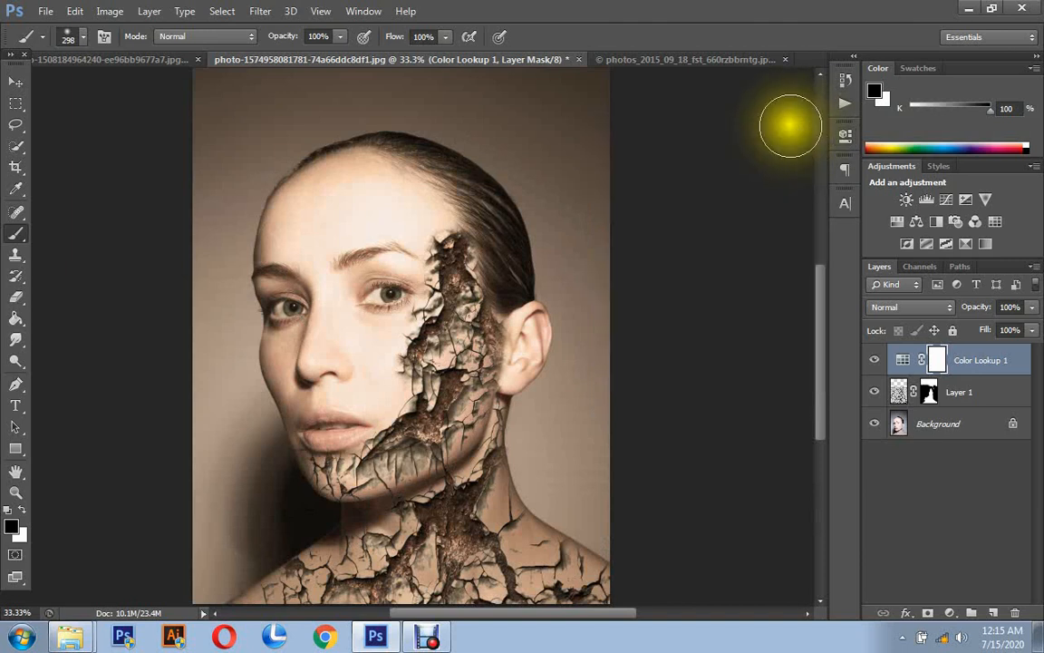
{"action": "left_click", "coordinate": [1005, 379]}
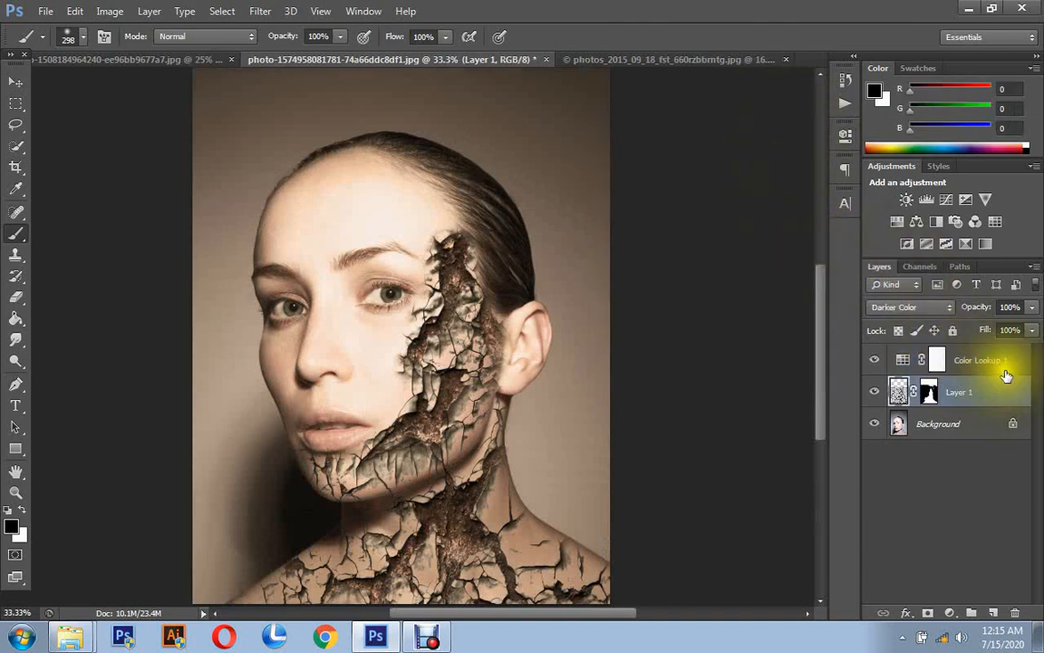
{"action": "left_click", "coordinate": [1031, 308]}
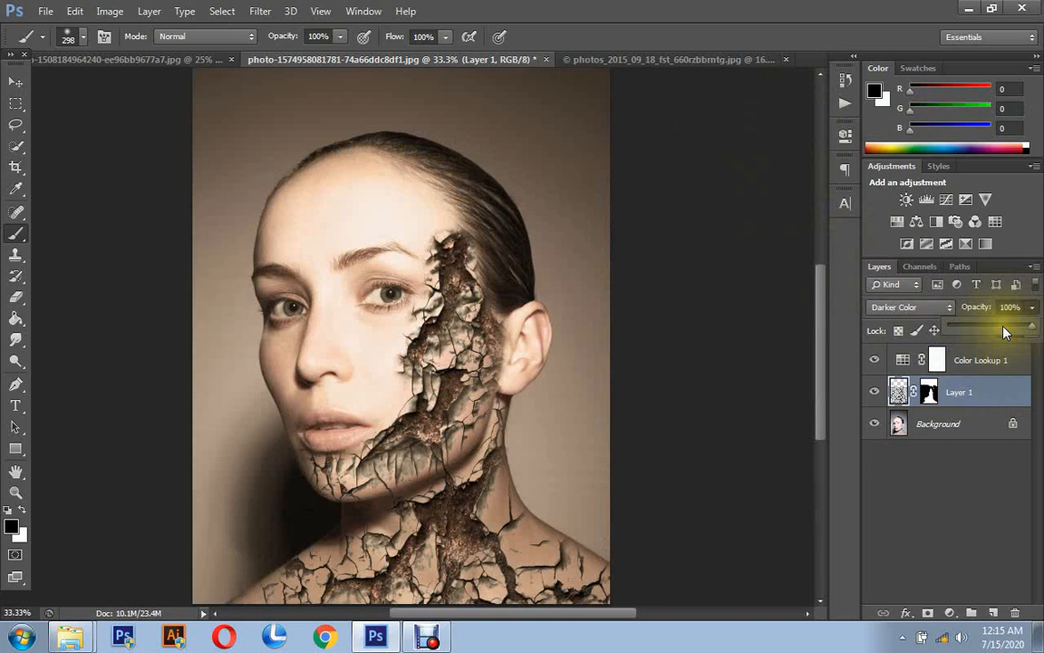
{"action": "left_click_drag", "start_coordinate": [1004, 332], "coordinate": [1039, 332]}
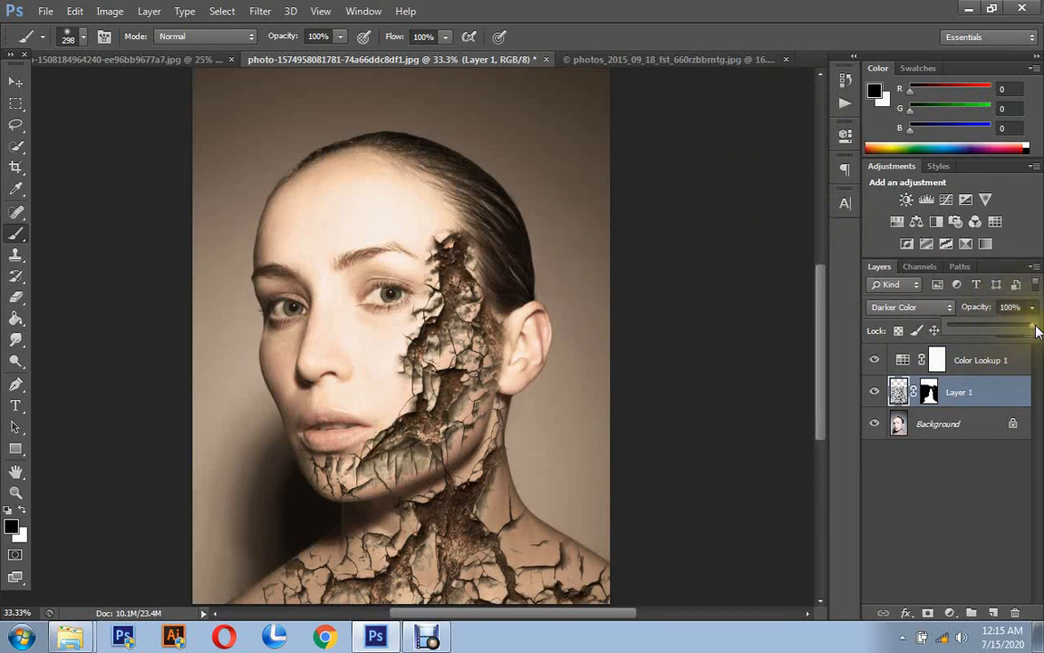
- Examine the color-graded cracked portrait as a whole and up close from the forehead down to the shoulders
{"action": "left_click", "coordinate": [11, 493]}
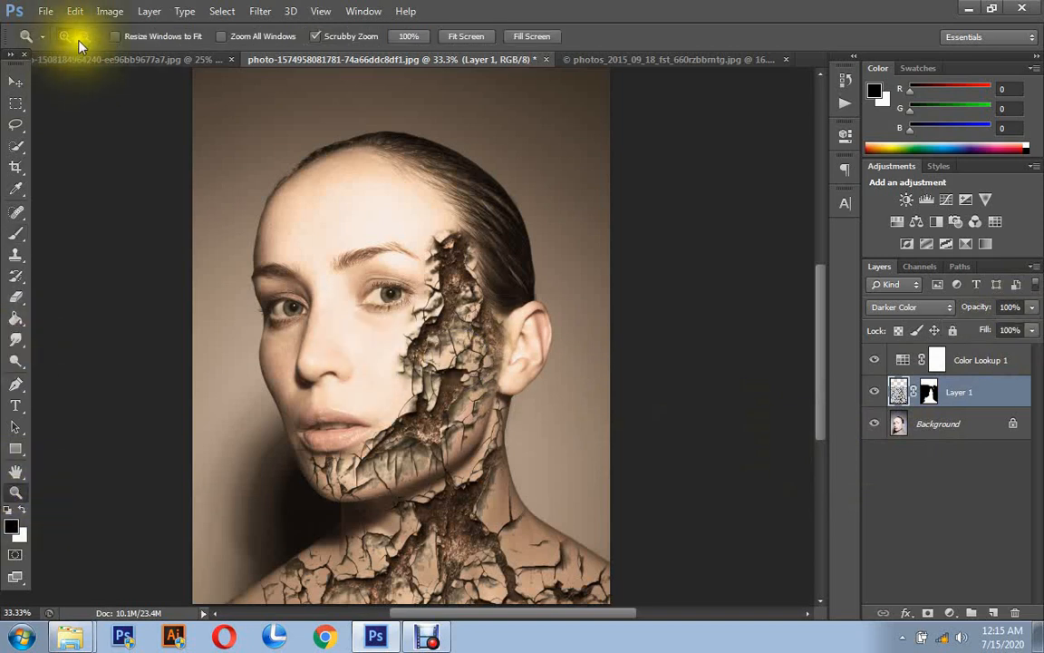
{"action": "left_click", "coordinate": [83, 40]}
{"action": "left_click", "coordinate": [114, 135]}
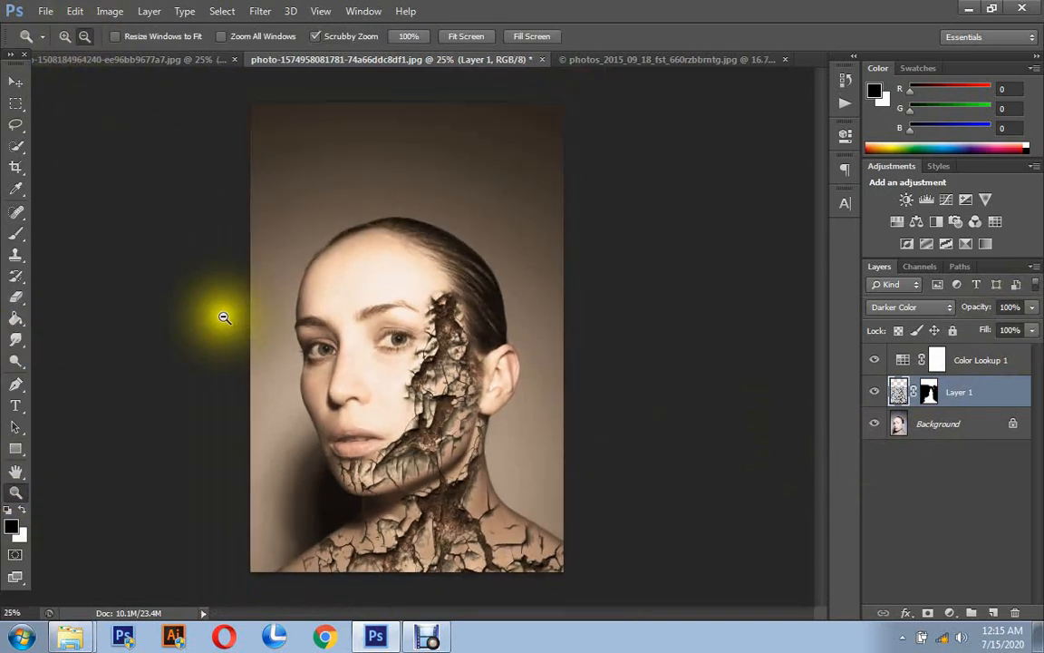
{"action": "left_click", "coordinate": [64, 36]}
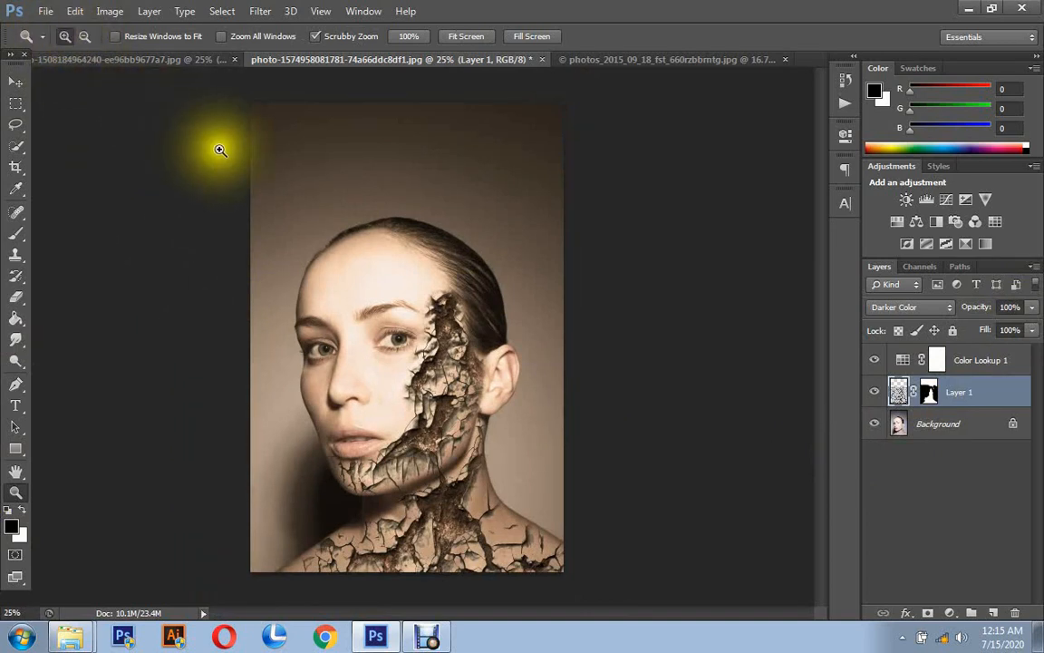
{"action": "left_click", "coordinate": [387, 343]}
{"action": "left_click", "coordinate": [464, 448]}
{"action": "scroll", "coordinate": [462, 450], "scroll_direction": "down", "scroll_amount": 3}
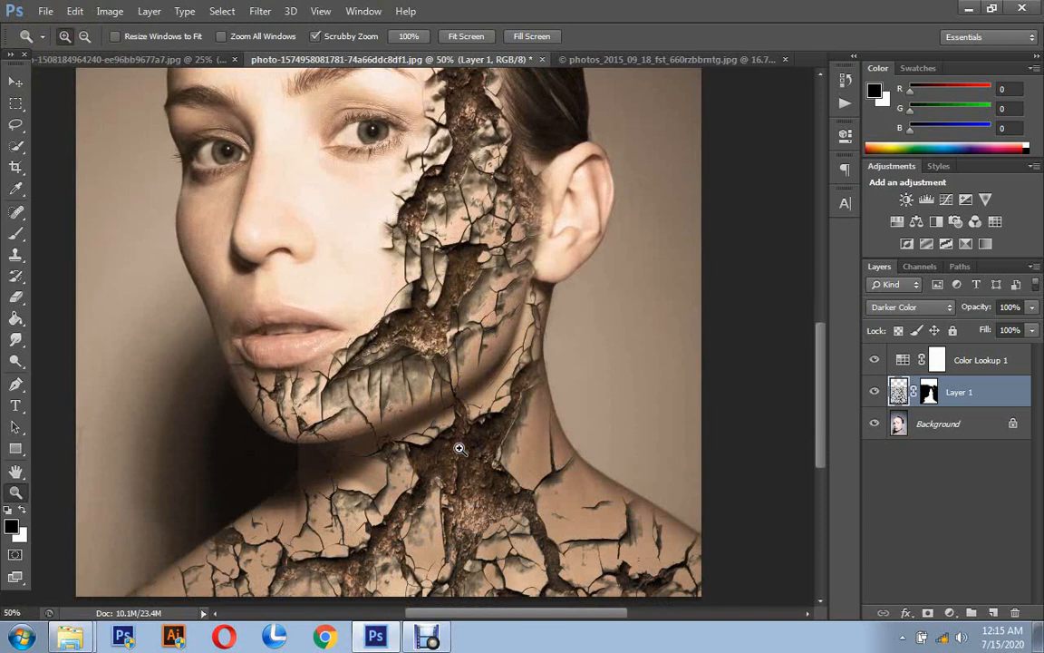
{"action": "scroll", "coordinate": [371, 390], "scroll_direction": "up", "scroll_amount": 5}
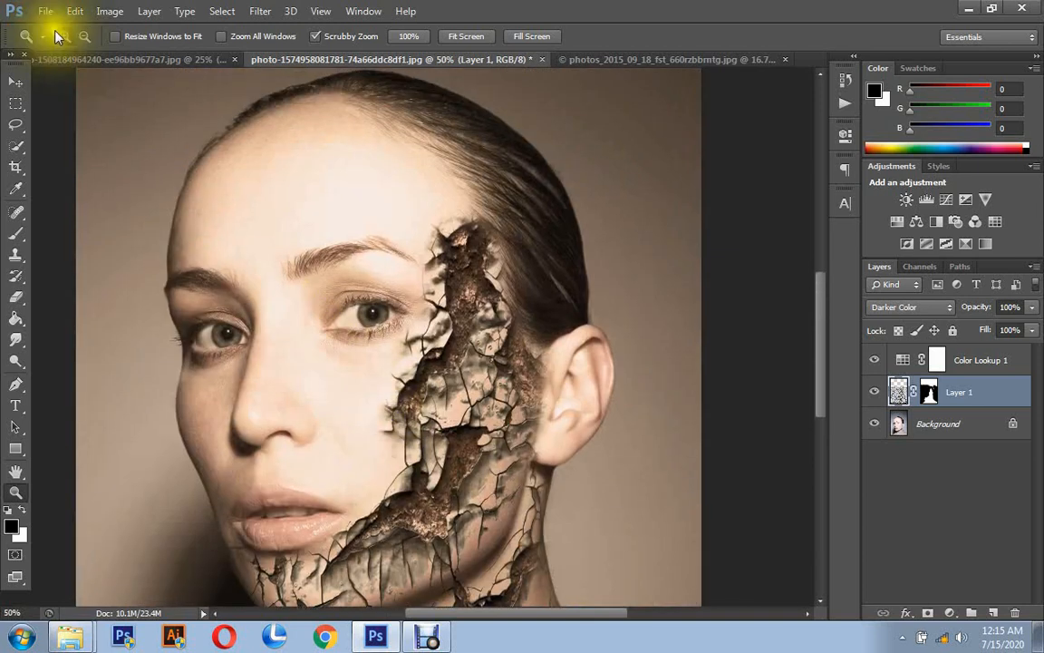
{"action": "left_click", "coordinate": [84, 36]}
{"action": "left_click", "coordinate": [215, 198]}
{"action": "left_click", "coordinate": [203, 205]}
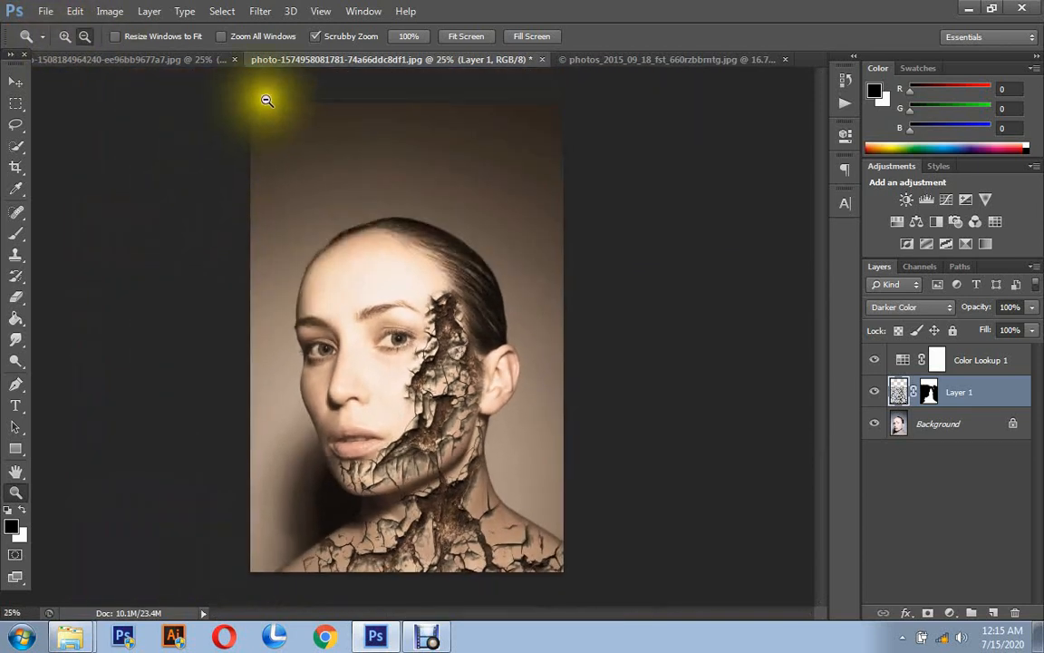
{"action": "left_click", "coordinate": [15, 82]}
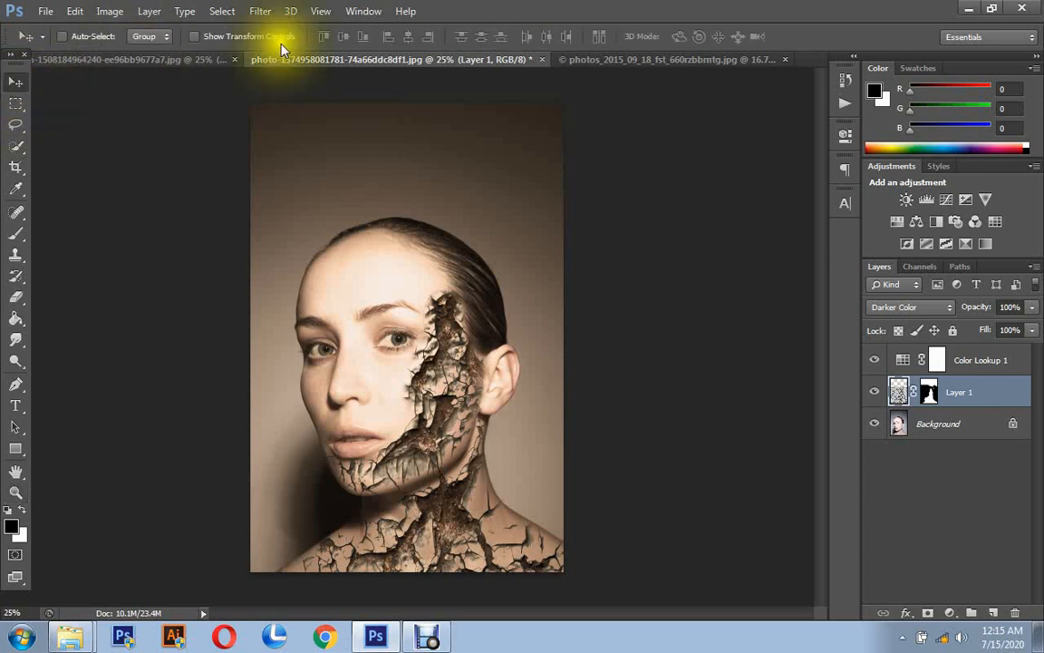
{"action": "left_click", "coordinate": [571, 59]}
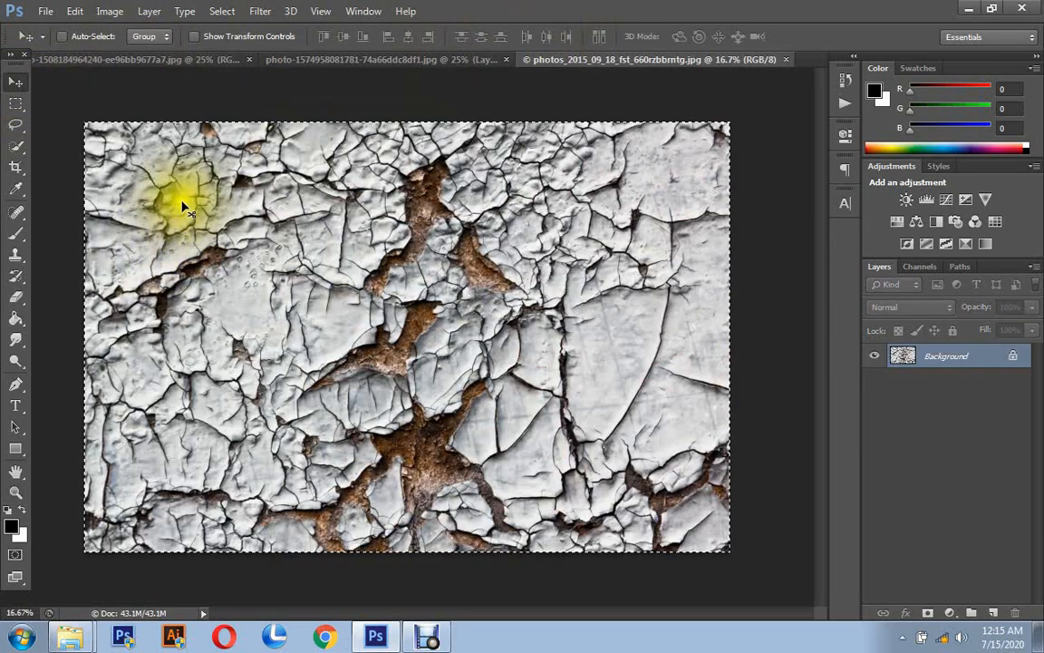
{"action": "key", "text": "ctrl+a"}
{"action": "mouse_move", "coordinate": [193, 175]}
{"action": "left_mouse_down"}
{"action": "mouse_move", "coordinate": [114, 61]}
{"action": "mouse_move", "coordinate": [316, 234]}
{"action": "mouse_move", "coordinate": [338, 284]}
{"action": "mouse_move", "coordinate": [349, 288]}
{"action": "left_mouse_up"}
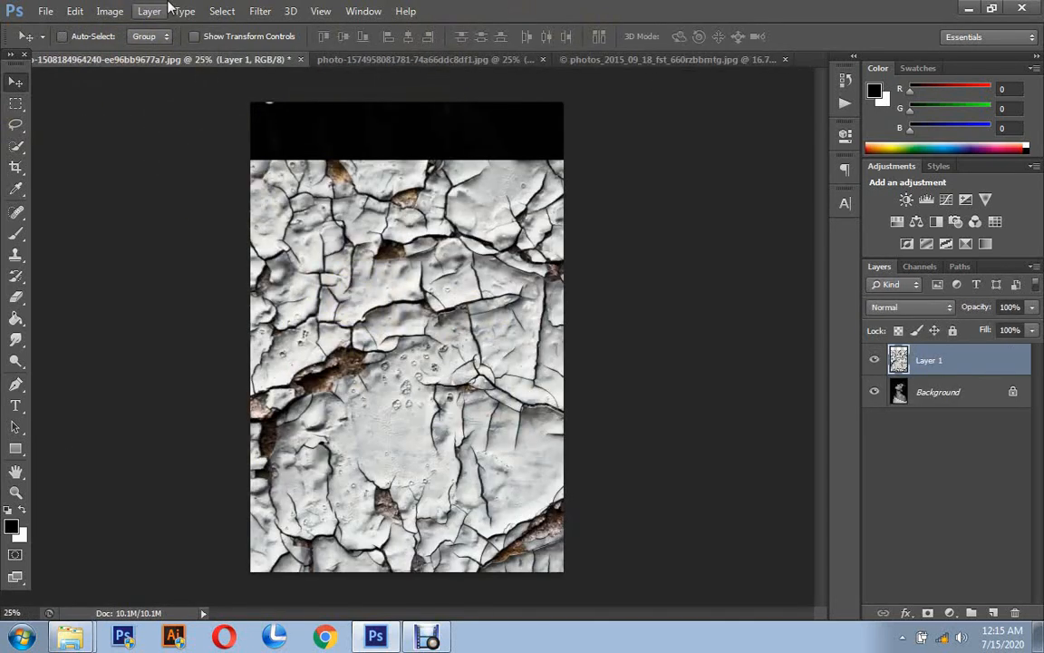
- Free-transform the texture layer to about 40% width and 56% height, positioned over the woman's face, neck and shoulders
{"action": "left_click", "coordinate": [80, 17]}
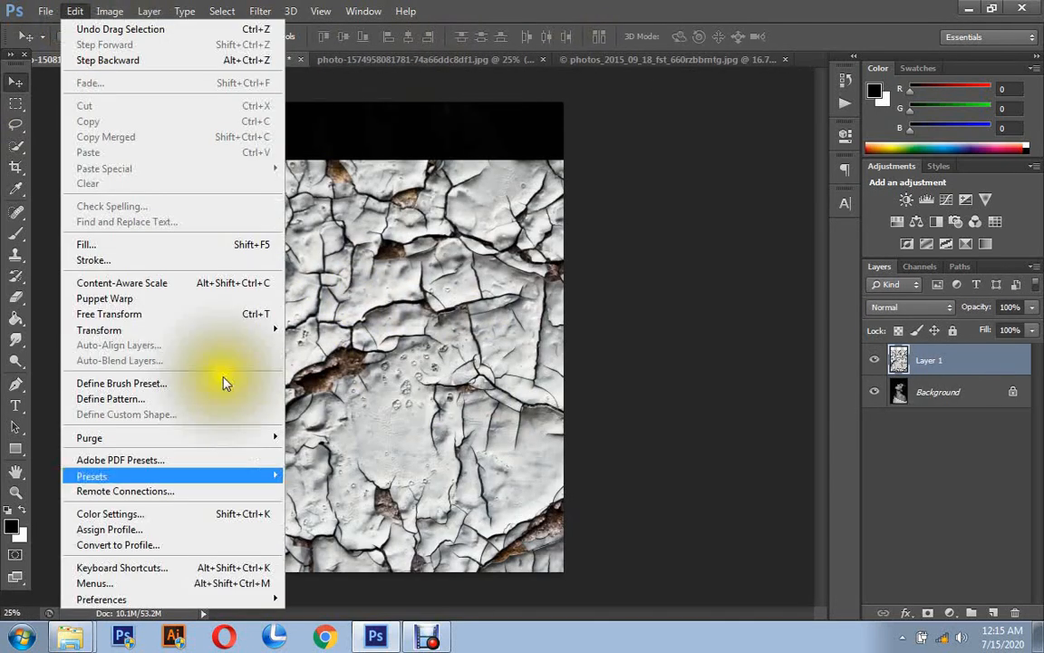
{"action": "left_click", "coordinate": [237, 325]}
{"action": "left_click_drag", "start_coordinate": [151, 161], "coordinate": [547, 317]}
{"action": "left_click_drag", "start_coordinate": [608, 359], "coordinate": [310, 217]}
{"action": "left_click_drag", "start_coordinate": [193, 143], "coordinate": [322, 222]}
{"action": "left_click_drag", "start_coordinate": [384, 272], "coordinate": [304, 234]}
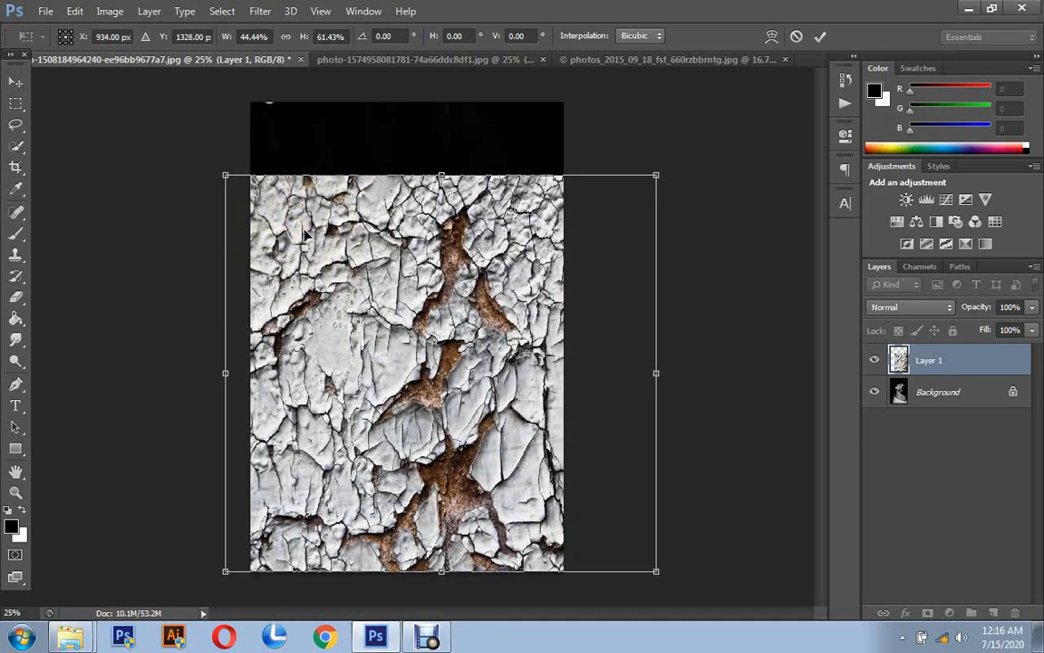
{"action": "left_click_drag", "start_coordinate": [224, 174], "coordinate": [268, 216]}
{"action": "left_click_drag", "start_coordinate": [345, 268], "coordinate": [337, 257]}
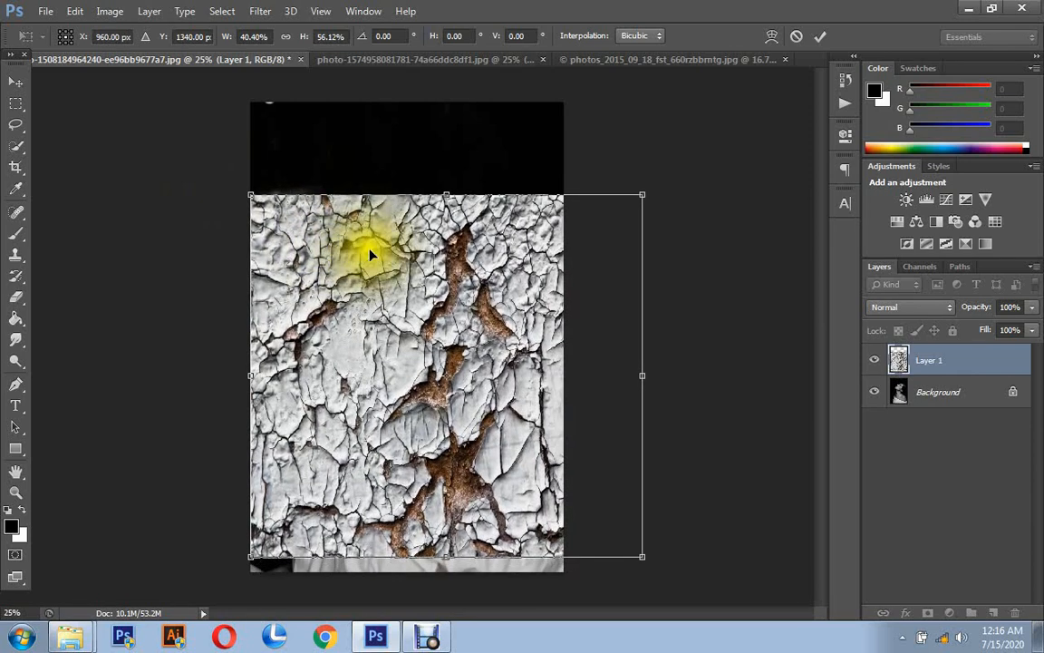
{"action": "left_click", "coordinate": [819, 36]}
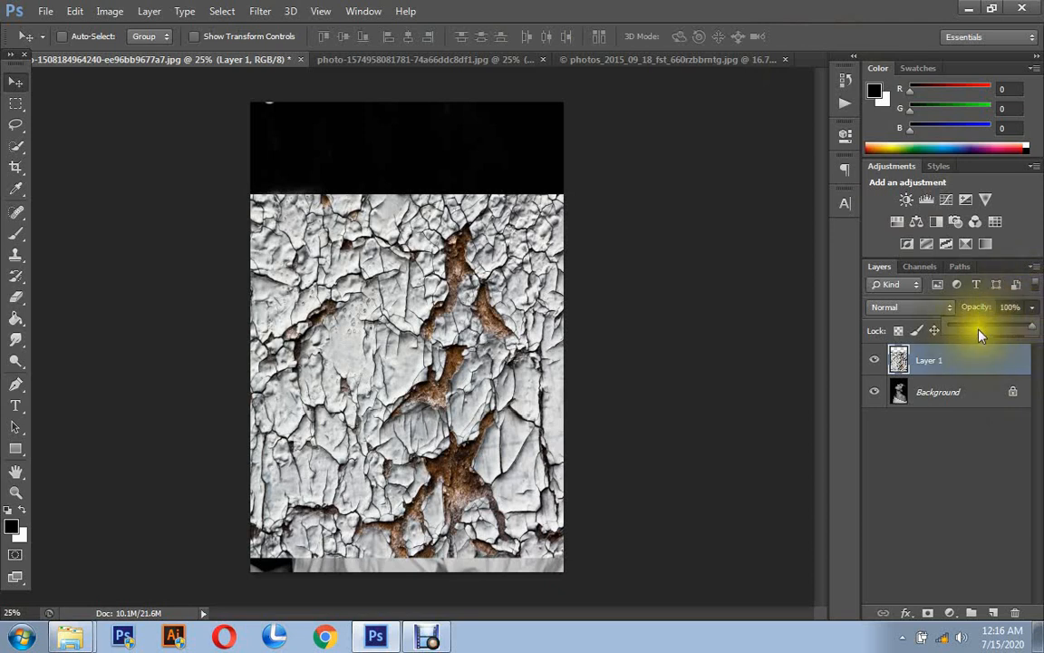
- Lower the texture's opacity to 36%, shift its cracks slightly left over the face and neck, and restore the opacity to 100%
{"action": "left_click_drag", "start_coordinate": [1029, 324], "coordinate": [979, 324]}
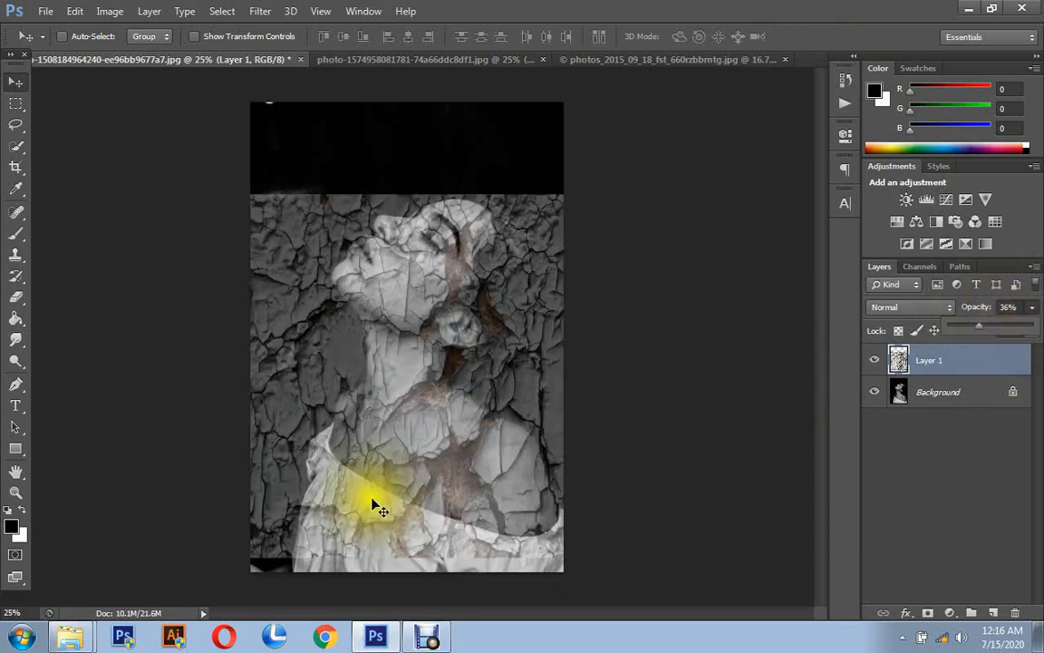
{"action": "left_click_drag", "start_coordinate": [410, 485], "coordinate": [393, 476]}
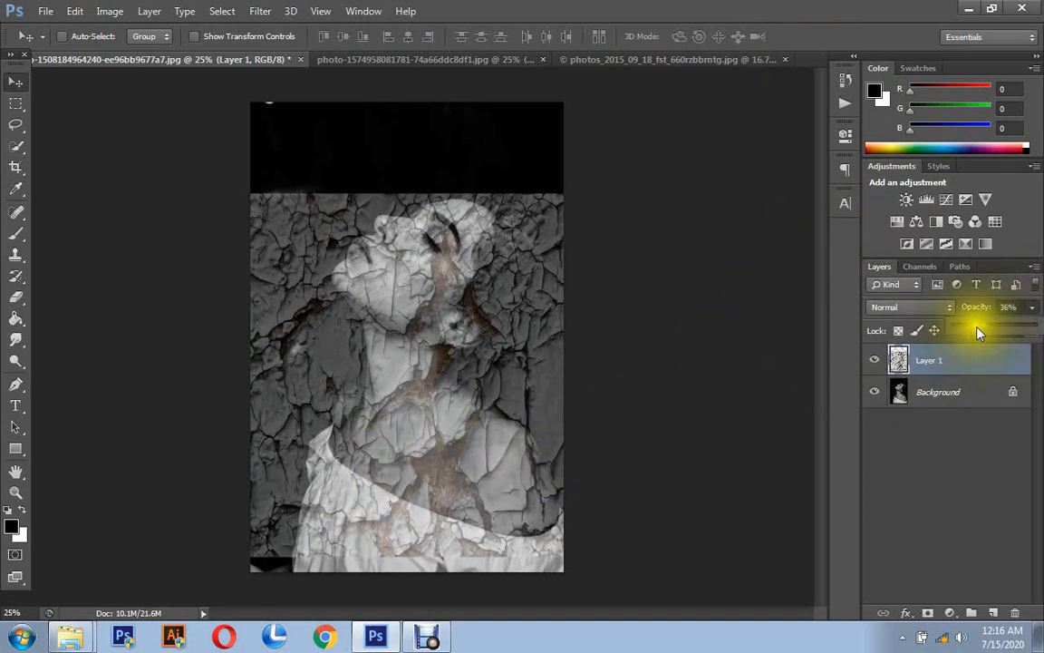
{"action": "left_click_drag", "start_coordinate": [981, 328], "coordinate": [1033, 326]}
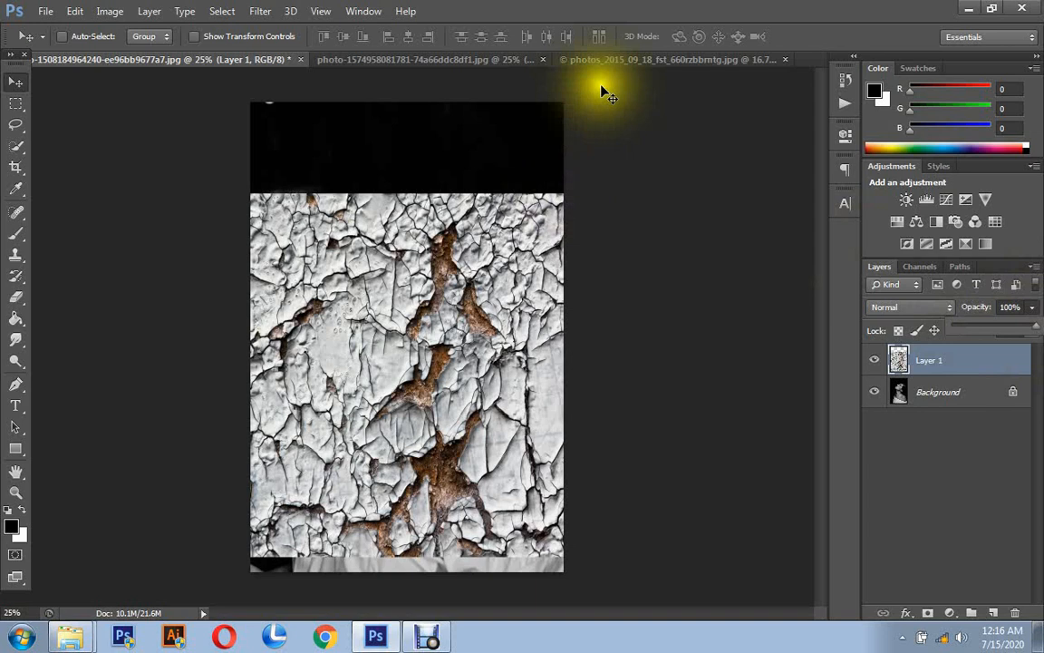
- Compare the Darker Color and Multiply blend modes on the texture layer and settle on Darker Color
{"action": "left_click", "coordinate": [911, 308]}
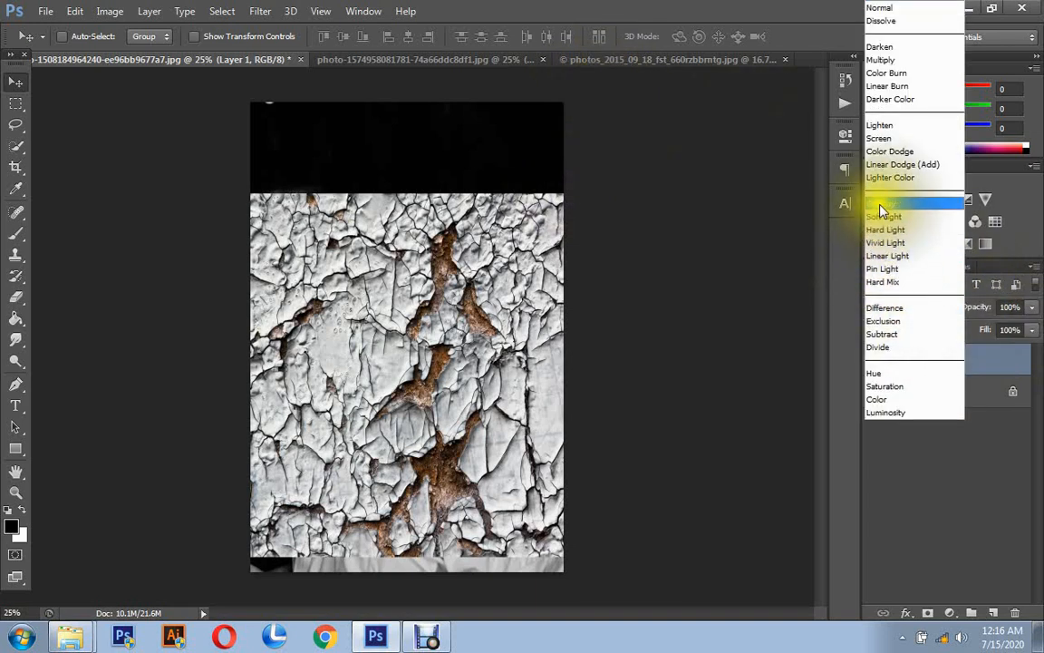
{"action": "left_click", "coordinate": [880, 104]}
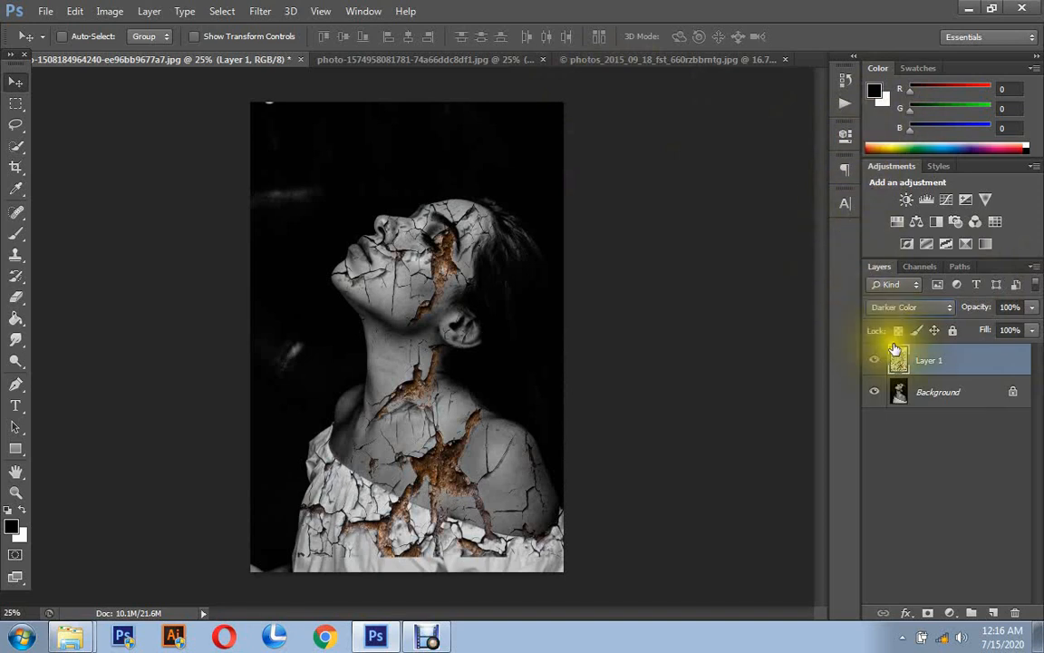
{"action": "left_click", "coordinate": [886, 312]}
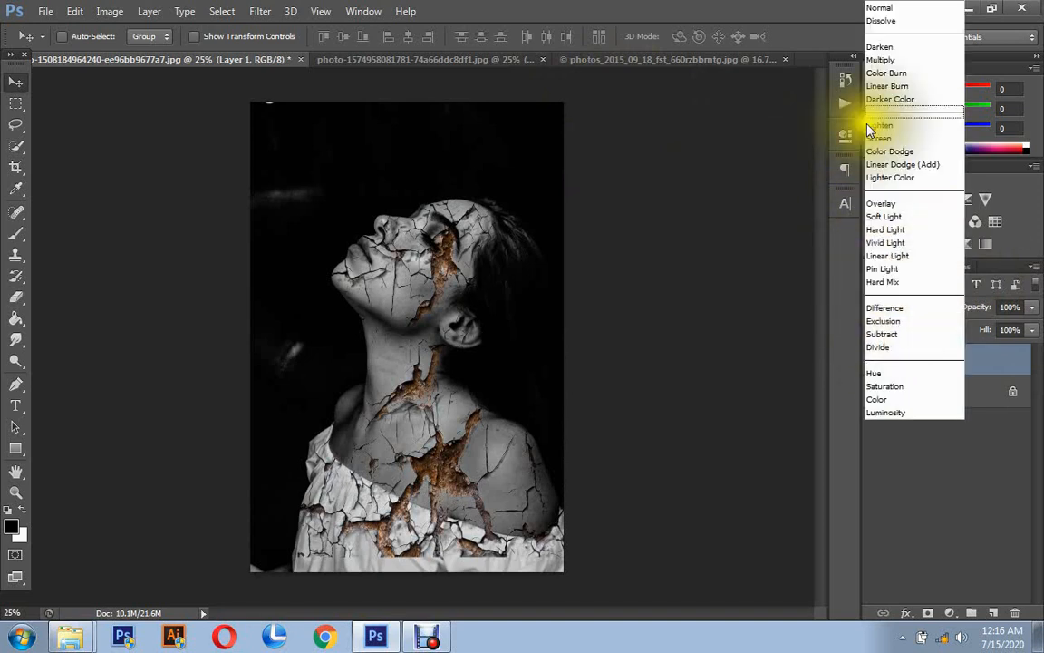
{"action": "left_click", "coordinate": [881, 61]}
{"action": "left_click", "coordinate": [881, 308]}
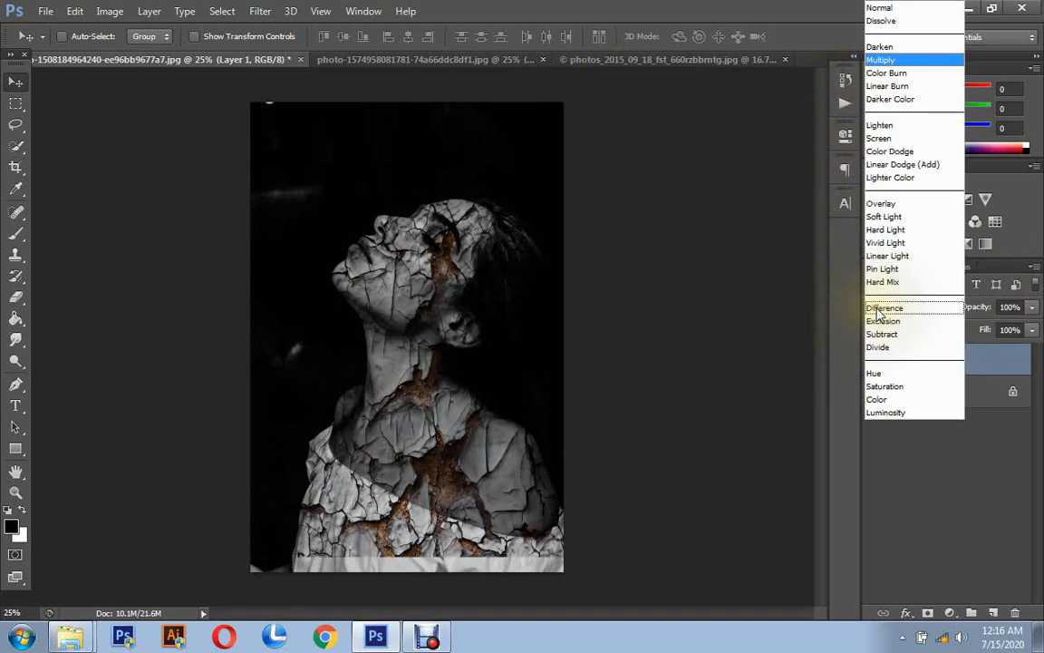
{"action": "left_click", "coordinate": [884, 99]}
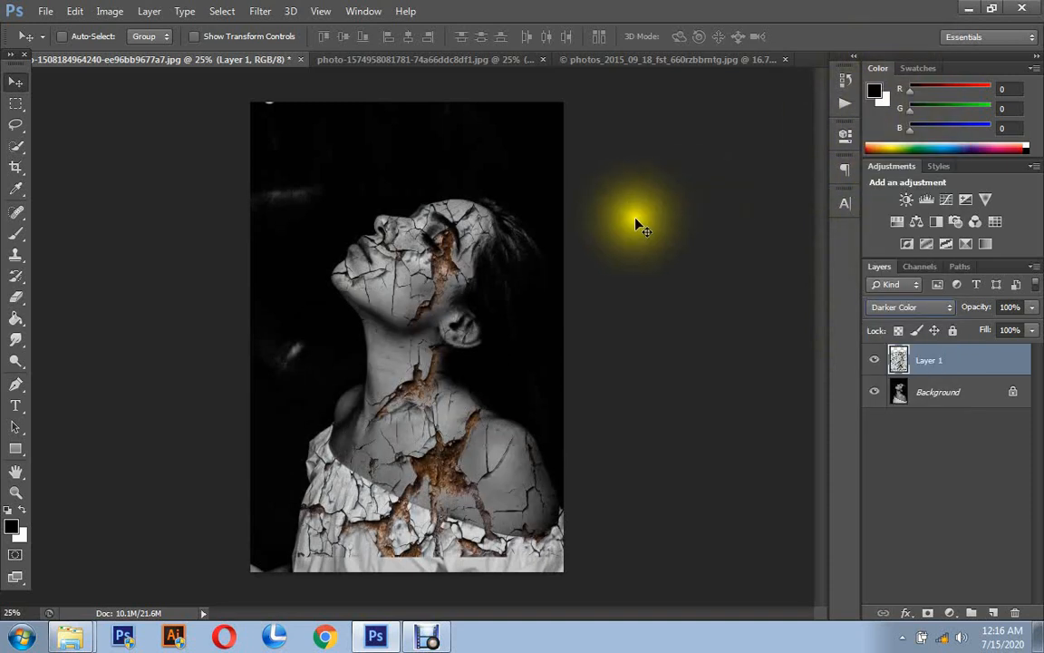
- Examine the blended cracks up close on the woman's face, neck and chest
{"action": "left_click", "coordinate": [11, 490]}
{"action": "left_click_drag", "start_coordinate": [366, 345], "coordinate": [406, 365]}
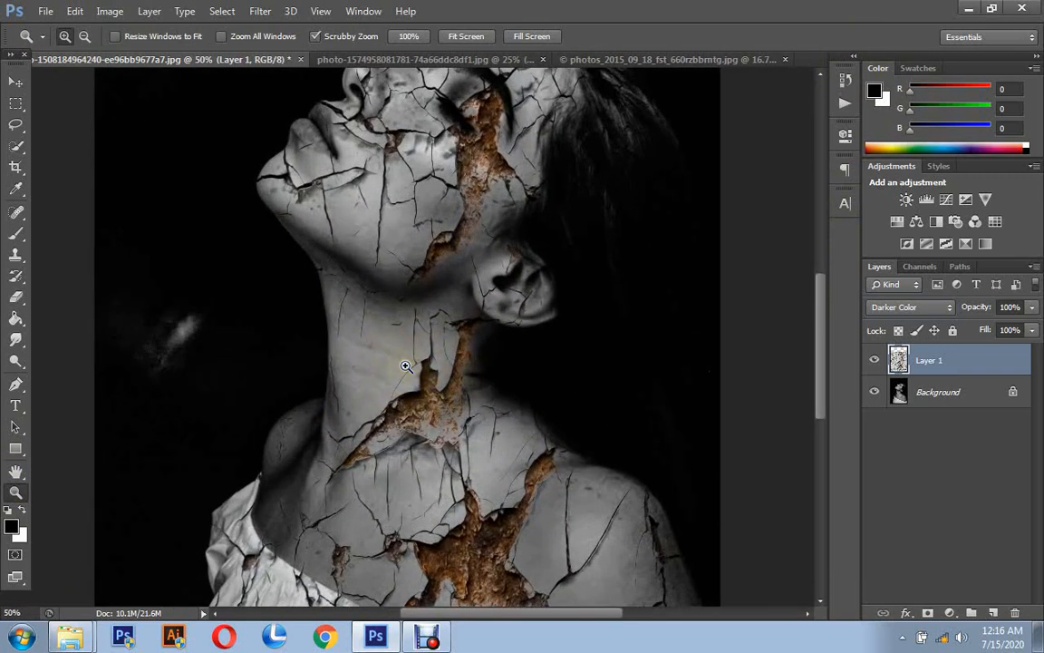
{"action": "scroll", "coordinate": [406, 366], "scroll_direction": "down", "scroll_amount": 2}
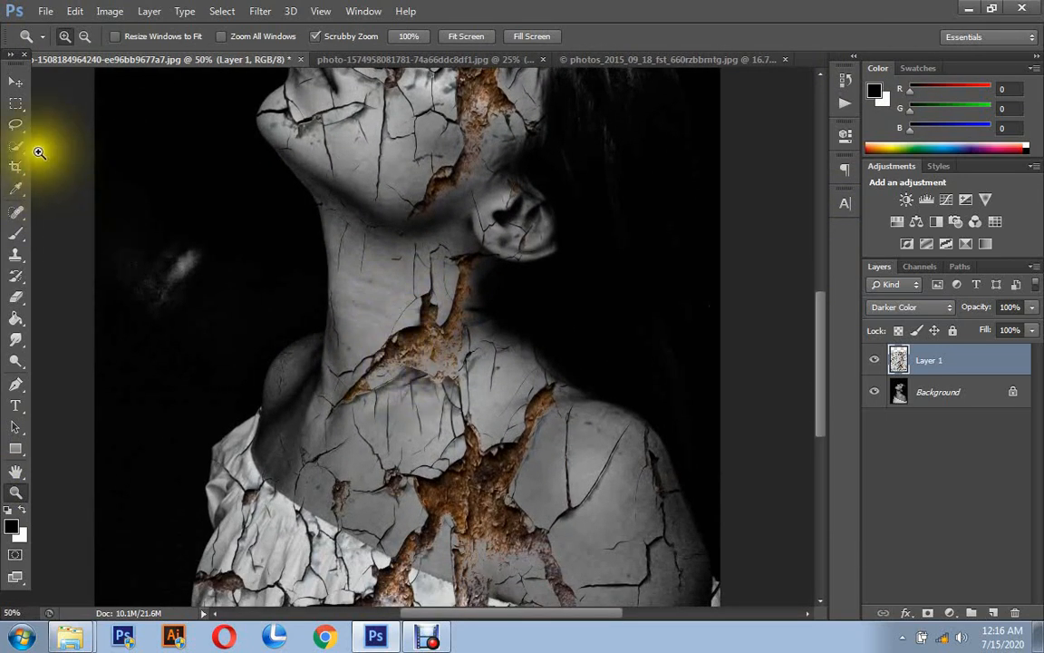
{"action": "left_click", "coordinate": [84, 37]}
{"action": "left_click", "coordinate": [361, 350]}
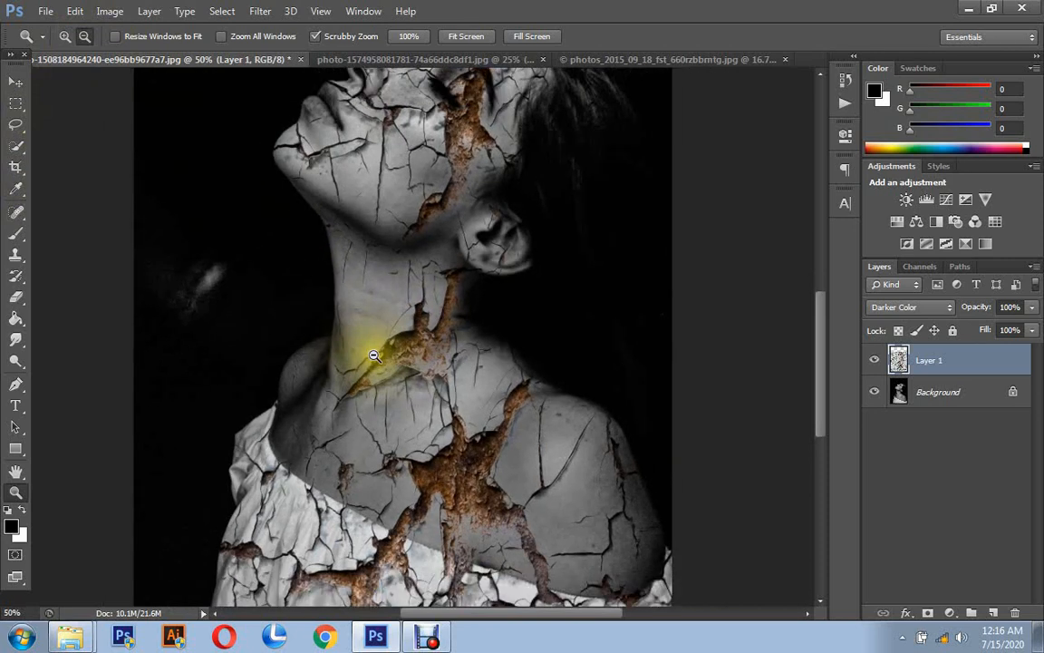
{"action": "left_click", "coordinate": [425, 398]}
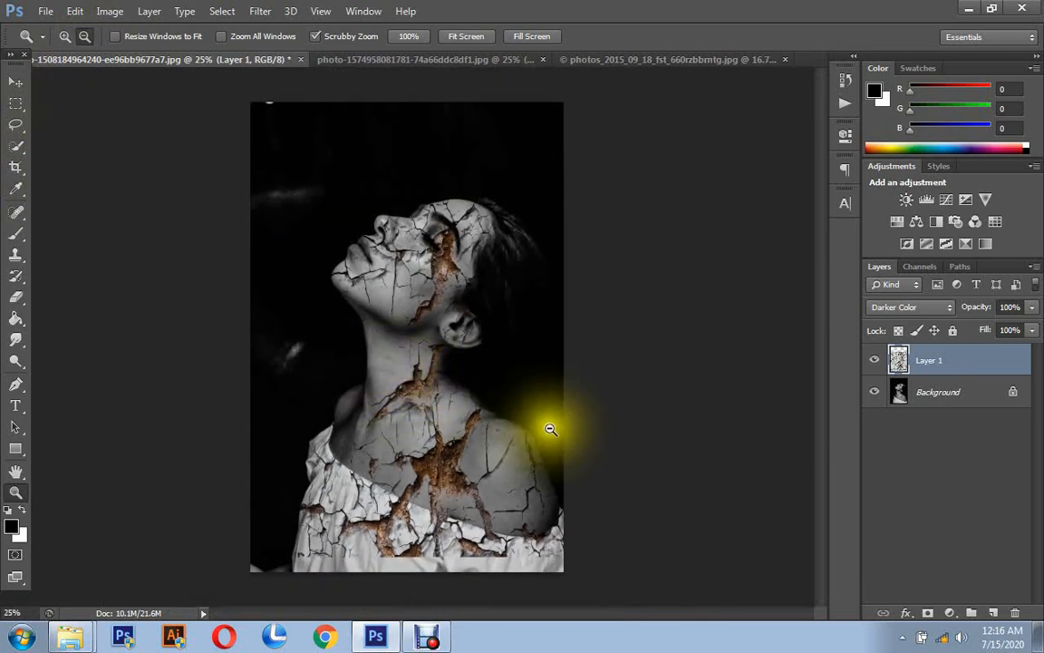
- Add a layer mask to the texture layer and paint away the cracks behind the neck and shoulder and over the white dress in black
{"action": "left_click", "coordinate": [927, 612]}
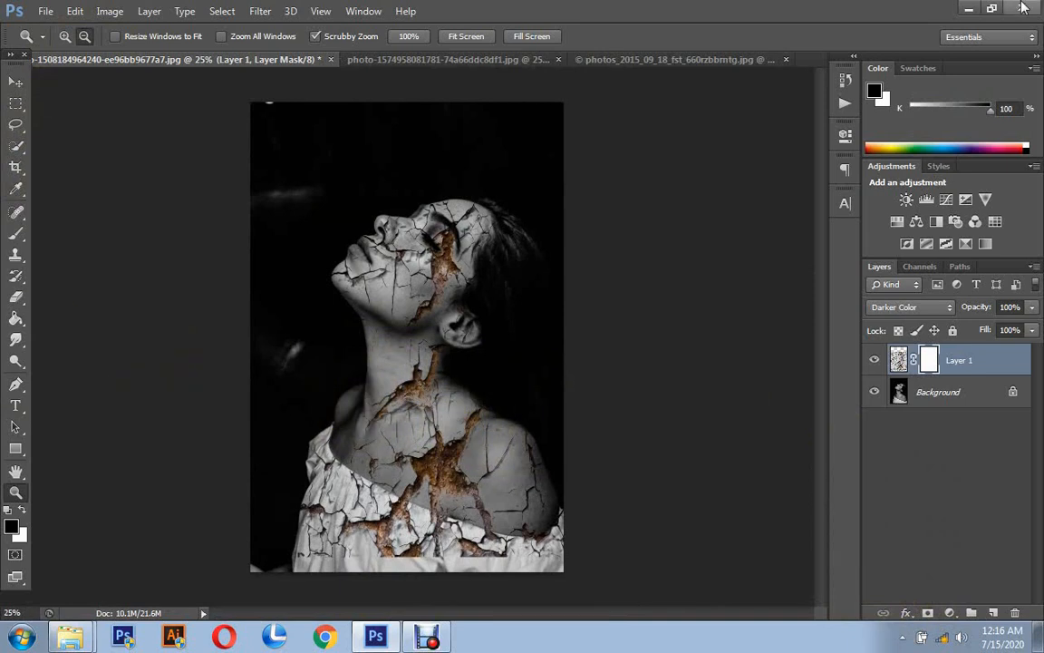
{"action": "left_click", "coordinate": [15, 233]}
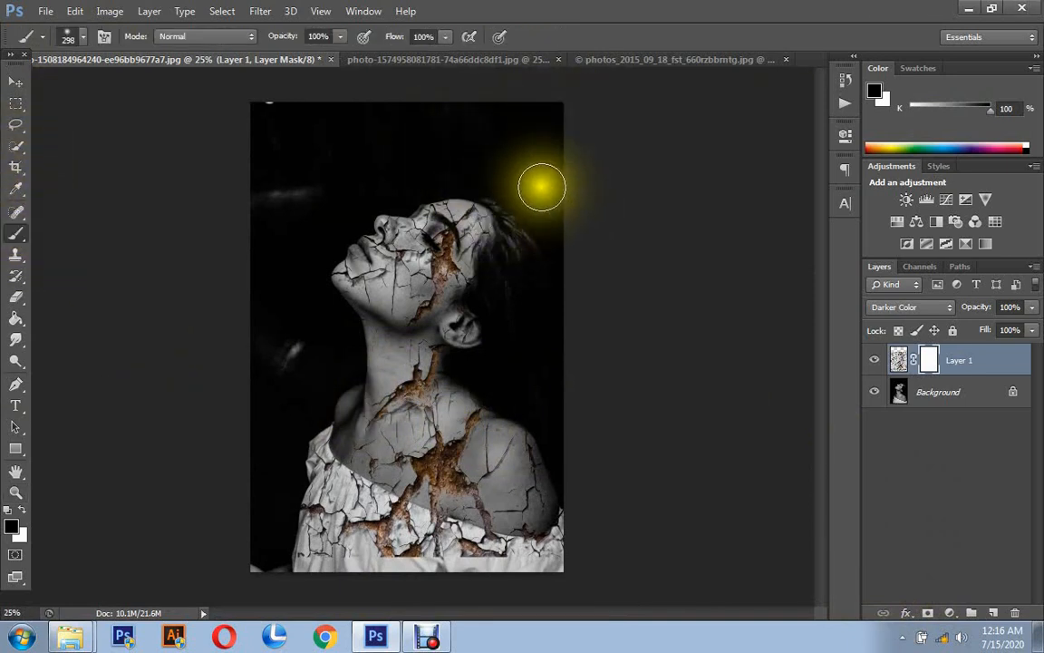
{"action": "mouse_move", "coordinate": [495, 339]}
{"action": "left_mouse_down"}
{"action": "mouse_move", "coordinate": [478, 333]}
{"action": "mouse_move", "coordinate": [550, 420]}
{"action": "mouse_move", "coordinate": [629, 562]}
{"action": "left_mouse_up"}
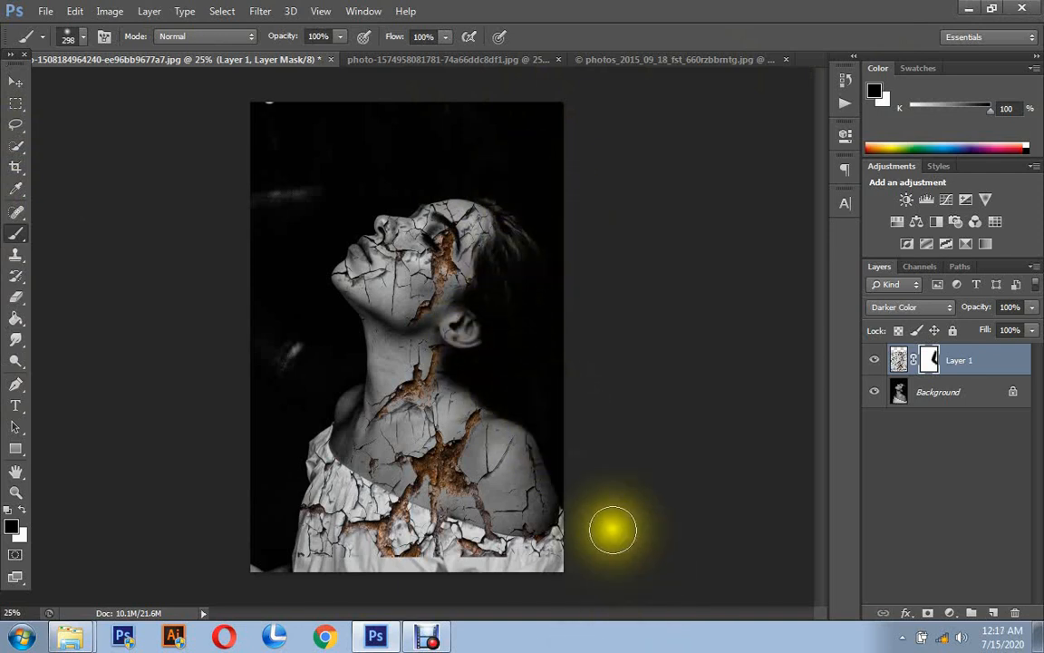
{"action": "mouse_move", "coordinate": [578, 519]}
{"action": "left_mouse_down"}
{"action": "mouse_move", "coordinate": [559, 573]}
{"action": "mouse_move", "coordinate": [537, 586]}
{"action": "mouse_move", "coordinate": [557, 562]}
{"action": "mouse_move", "coordinate": [458, 567]}
{"action": "mouse_move", "coordinate": [482, 565]}
{"action": "mouse_move", "coordinate": [374, 527]}
{"action": "mouse_move", "coordinate": [414, 533]}
{"action": "mouse_move", "coordinate": [346, 535]}
{"action": "mouse_move", "coordinate": [309, 500]}
{"action": "mouse_move", "coordinate": [343, 511]}
{"action": "mouse_move", "coordinate": [318, 485]}
{"action": "mouse_move", "coordinate": [292, 567]}
{"action": "mouse_move", "coordinate": [436, 570]}
{"action": "mouse_move", "coordinate": [267, 514]}
{"action": "mouse_move", "coordinate": [401, 546]}
{"action": "mouse_move", "coordinate": [351, 540]}
{"action": "mouse_move", "coordinate": [465, 552]}
{"action": "mouse_move", "coordinate": [441, 537]}
{"action": "mouse_move", "coordinate": [397, 534]}
{"action": "mouse_move", "coordinate": [472, 564]}
{"action": "mouse_move", "coordinate": [385, 553]}
{"action": "mouse_move", "coordinate": [516, 562]}
{"action": "left_mouse_up"}
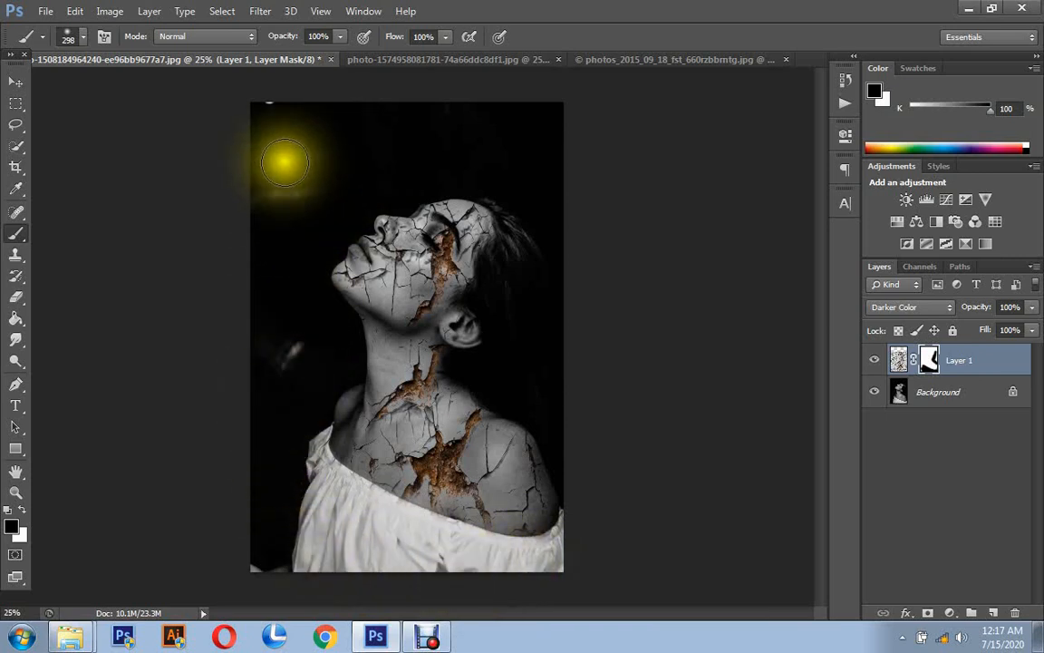
- Mask the texture off the dark background above and in front of the woman's face with the black brush
{"action": "mouse_move", "coordinate": [435, 203]}
{"action": "left_mouse_down"}
{"action": "mouse_move", "coordinate": [445, 191]}
{"action": "mouse_move", "coordinate": [345, 204]}
{"action": "left_mouse_up"}
{"action": "left_click", "coordinate": [445, 190]}
{"action": "left_click", "coordinate": [345, 205]}
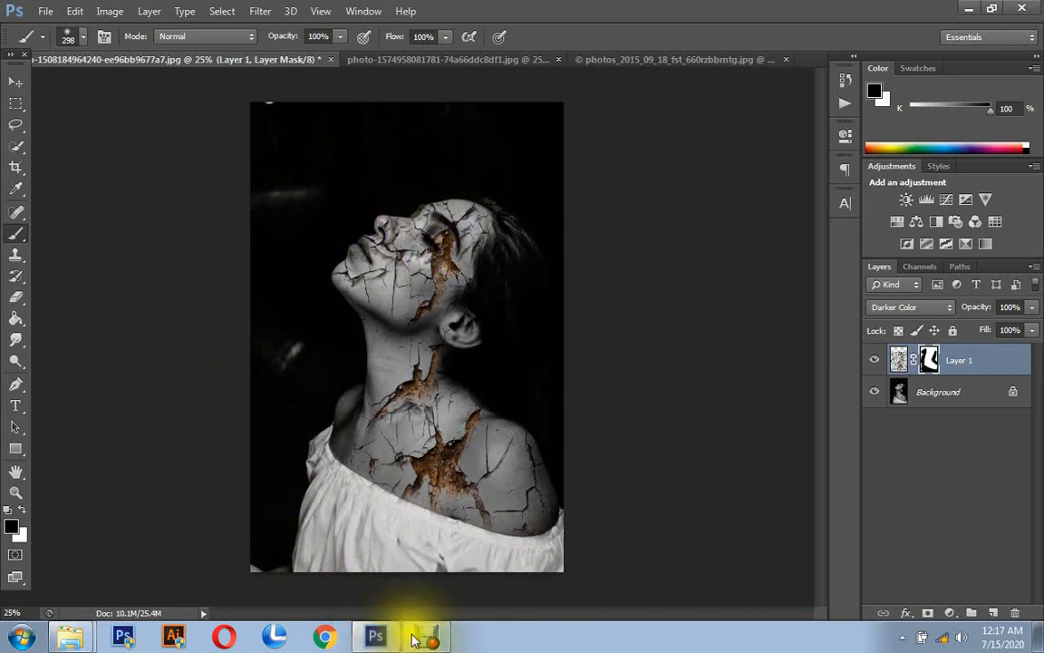
{"action": "left_click", "coordinate": [15, 493]}
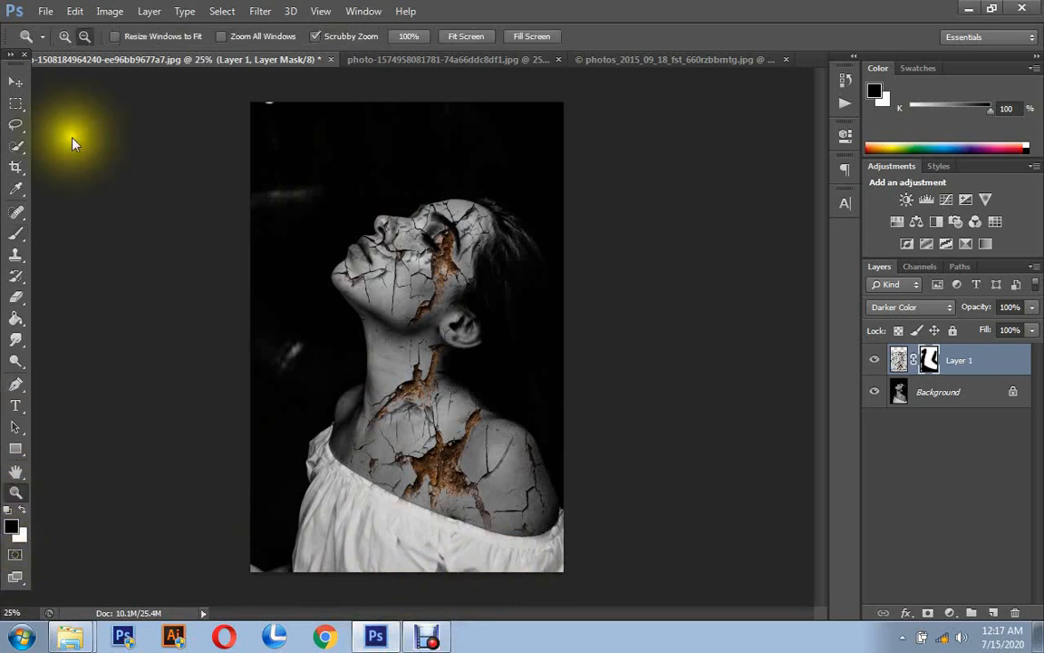
- Mask the cracks off the woman's closed eye, ear and hair with an 85 px black brush on the texture layer's mask
{"action": "left_click", "coordinate": [422, 358]}
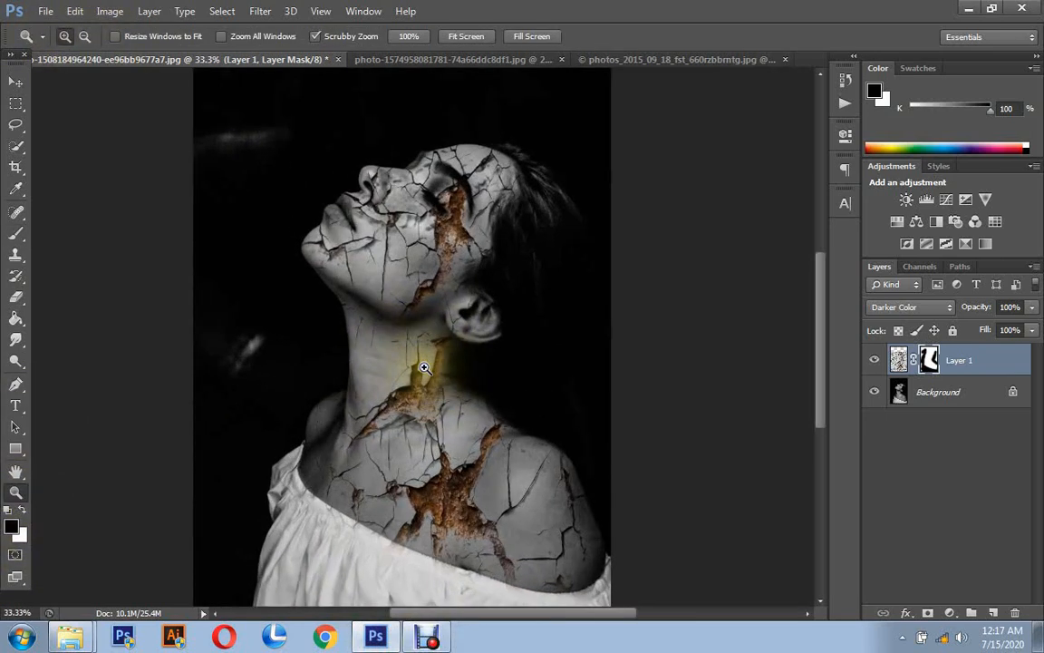
{"action": "left_click", "coordinate": [422, 357]}
{"action": "scroll", "coordinate": [423, 357], "scroll_direction": "up", "scroll_amount": 4}
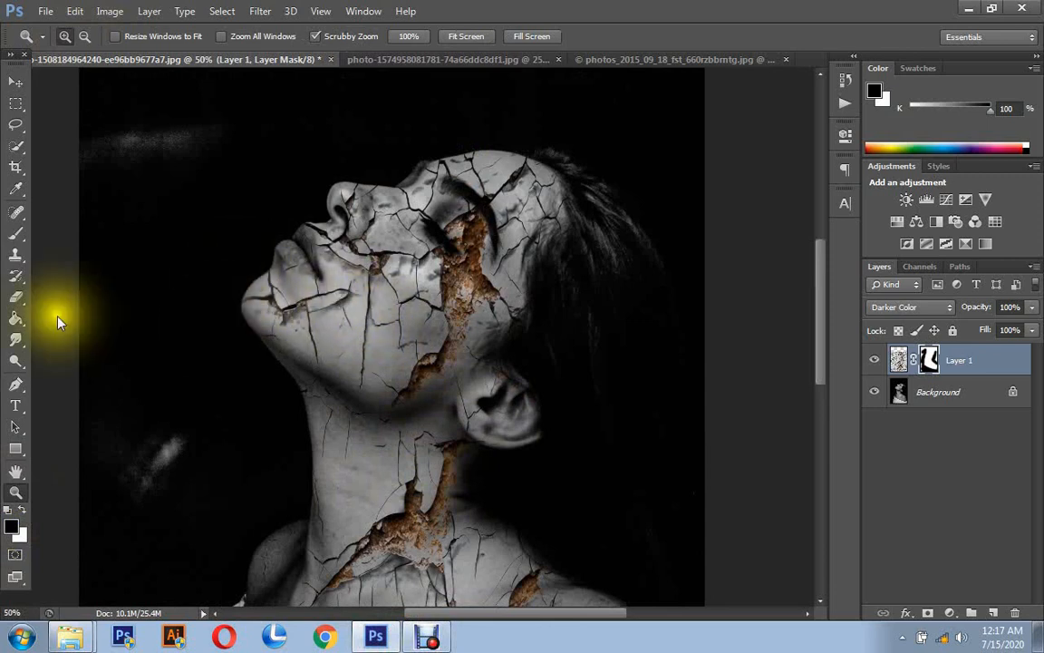
{"action": "left_click", "coordinate": [16, 234]}
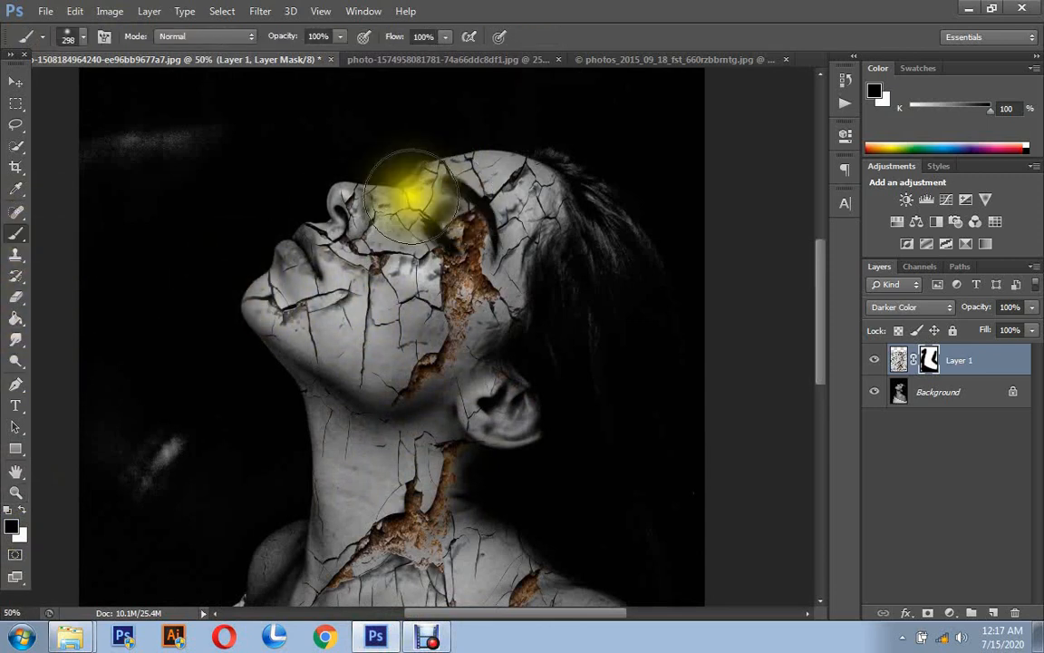
{"action": "right_click", "coordinate": [432, 187]}
{"action": "left_click_drag", "start_coordinate": [461, 238], "coordinate": [458, 237]}
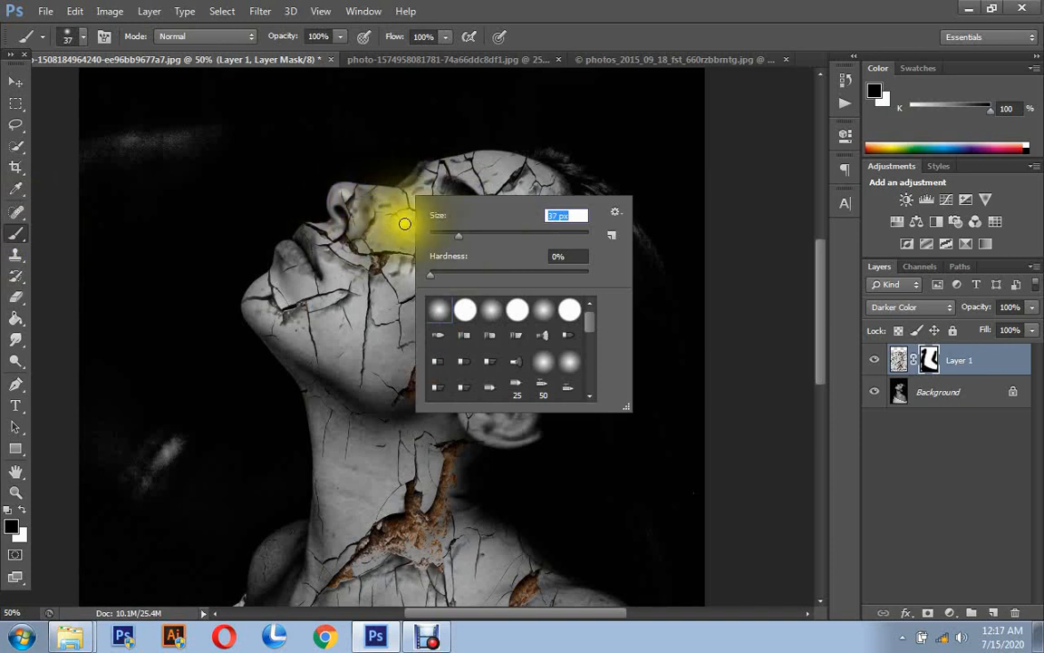
{"action": "left_click", "coordinate": [497, 239]}
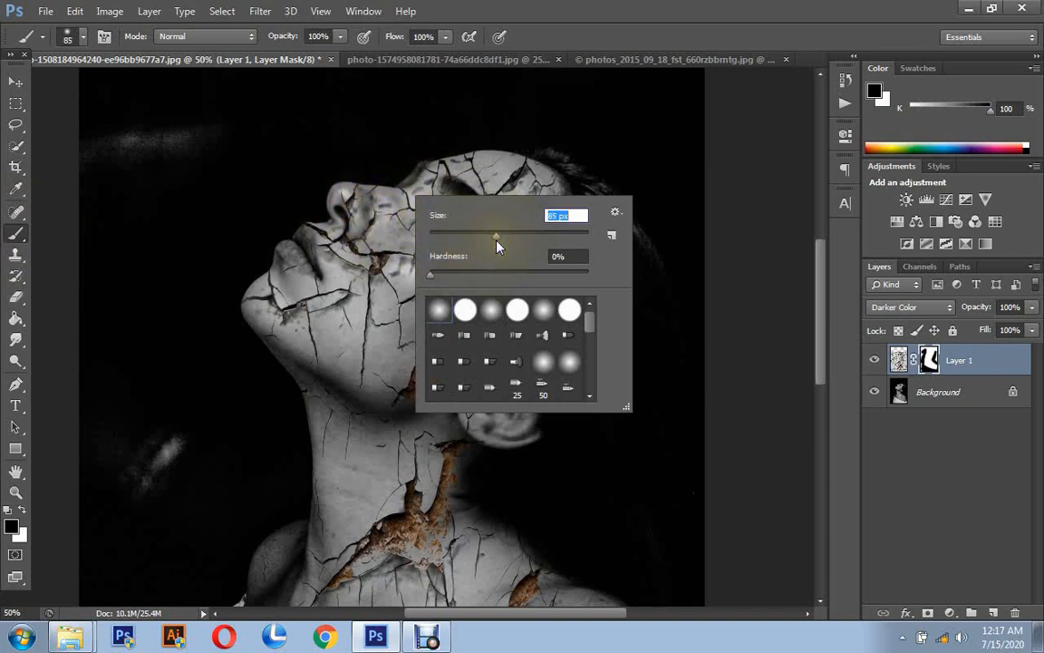
{"action": "left_click", "coordinate": [295, 245]}
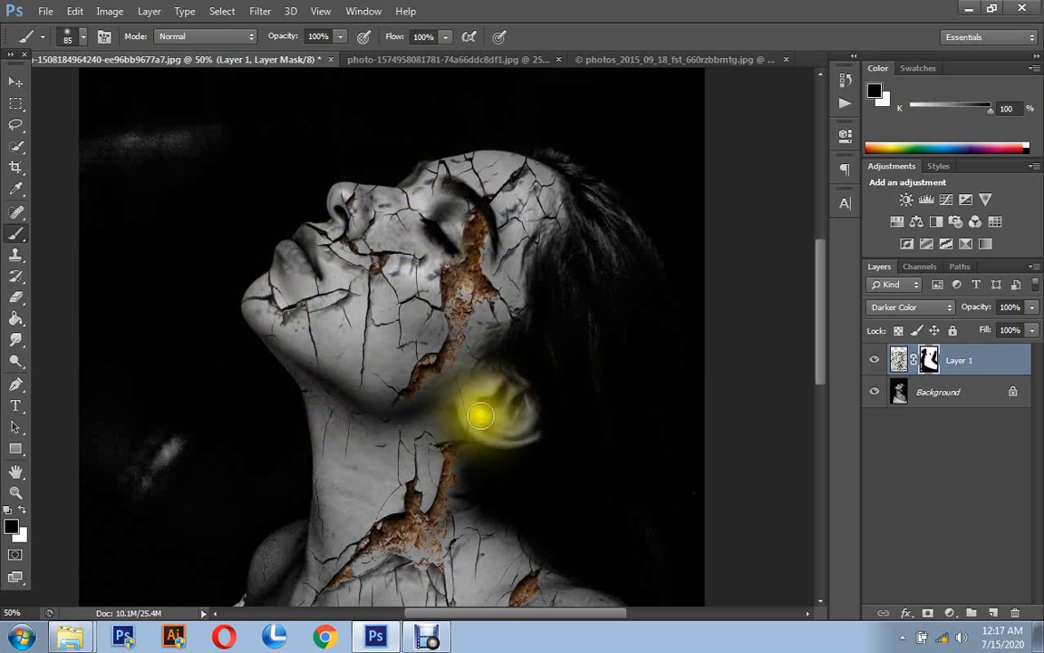
{"action": "mouse_move", "coordinate": [467, 414]}
{"action": "left_mouse_down"}
{"action": "mouse_move", "coordinate": [537, 413]}
{"action": "mouse_move", "coordinate": [487, 404]}
{"action": "mouse_move", "coordinate": [525, 340]}
{"action": "mouse_move", "coordinate": [534, 369]}
{"action": "mouse_move", "coordinate": [563, 315]}
{"action": "mouse_move", "coordinate": [563, 261]}
{"action": "mouse_move", "coordinate": [590, 237]}
{"action": "mouse_move", "coordinate": [579, 164]}
{"action": "left_mouse_up"}
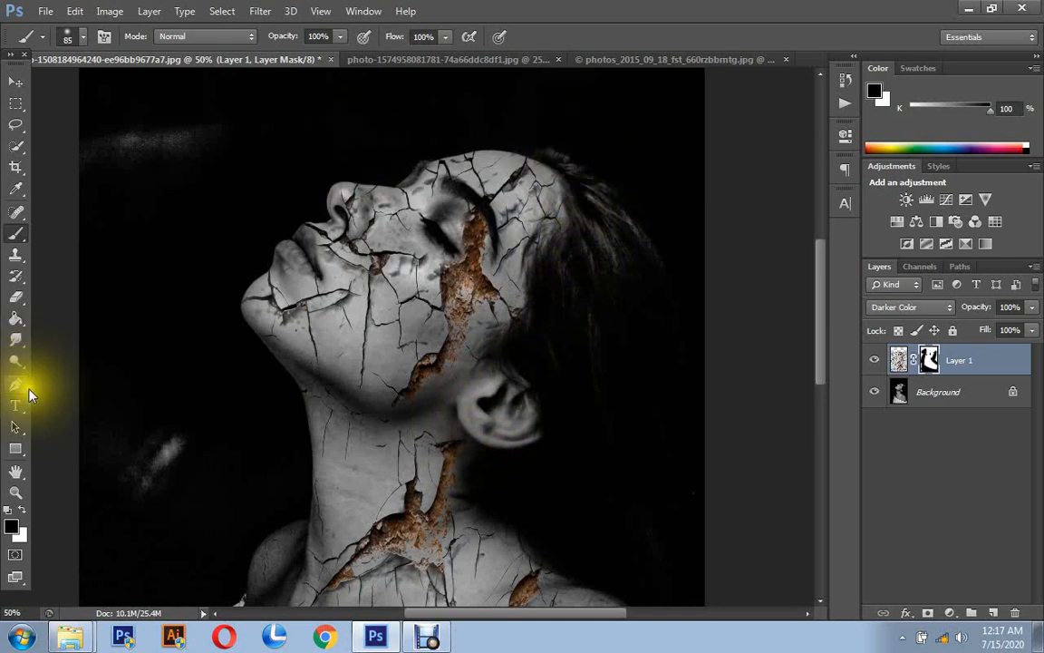
- Add a Color Lookup adjustment layer above the masked texture layer
{"action": "left_click", "coordinate": [15, 492]}
{"action": "left_click", "coordinate": [85, 37]}
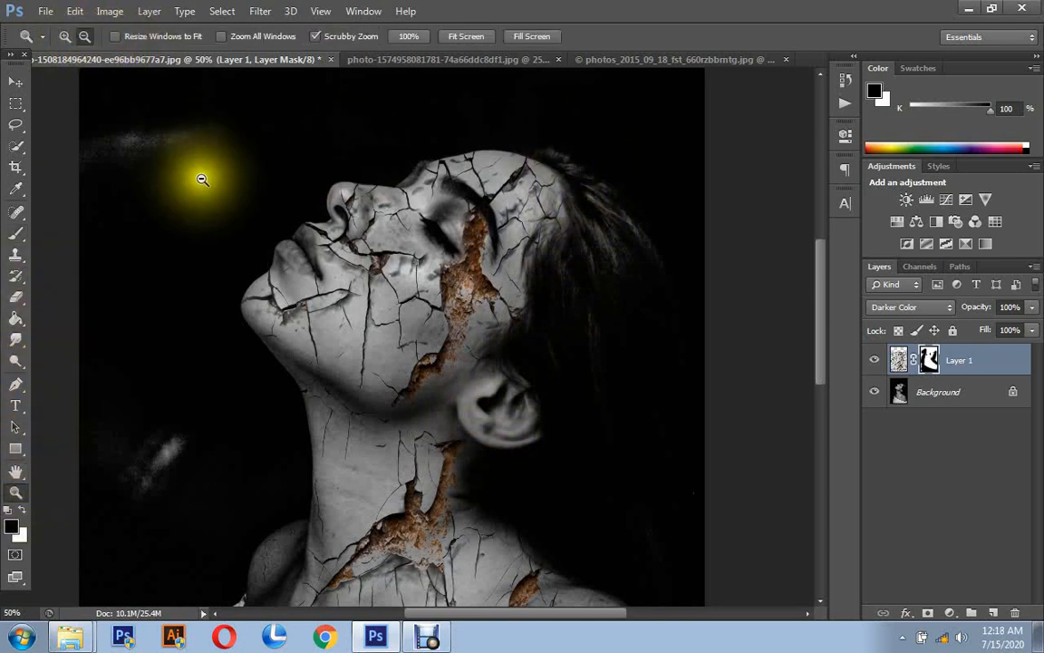
{"action": "left_click", "coordinate": [200, 175]}
{"action": "left_click", "coordinate": [201, 180]}
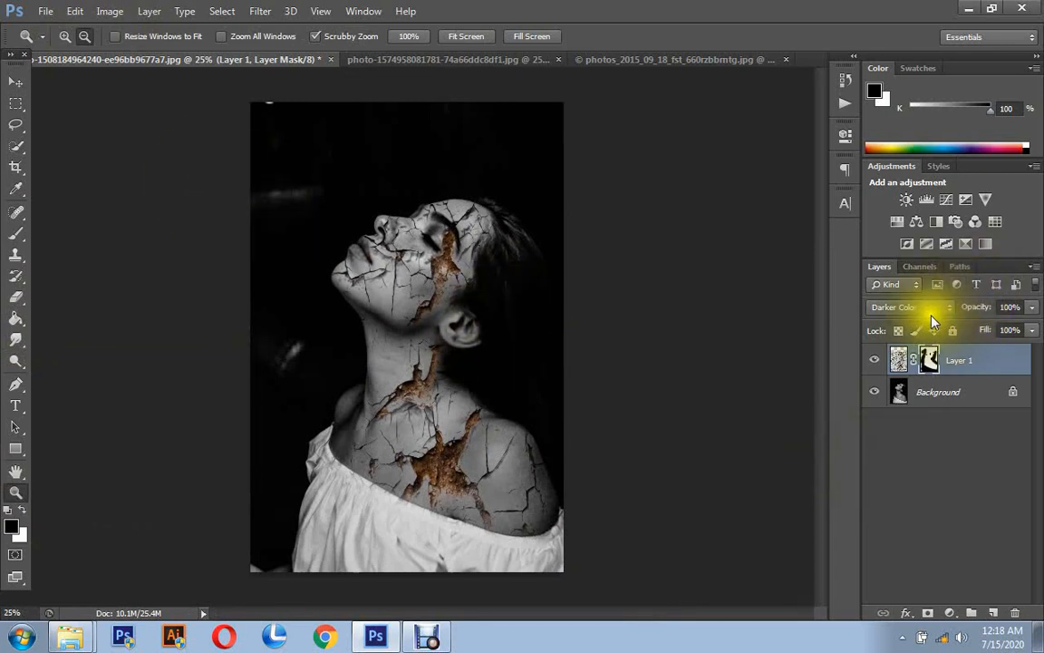
{"action": "left_click", "coordinate": [949, 612]}
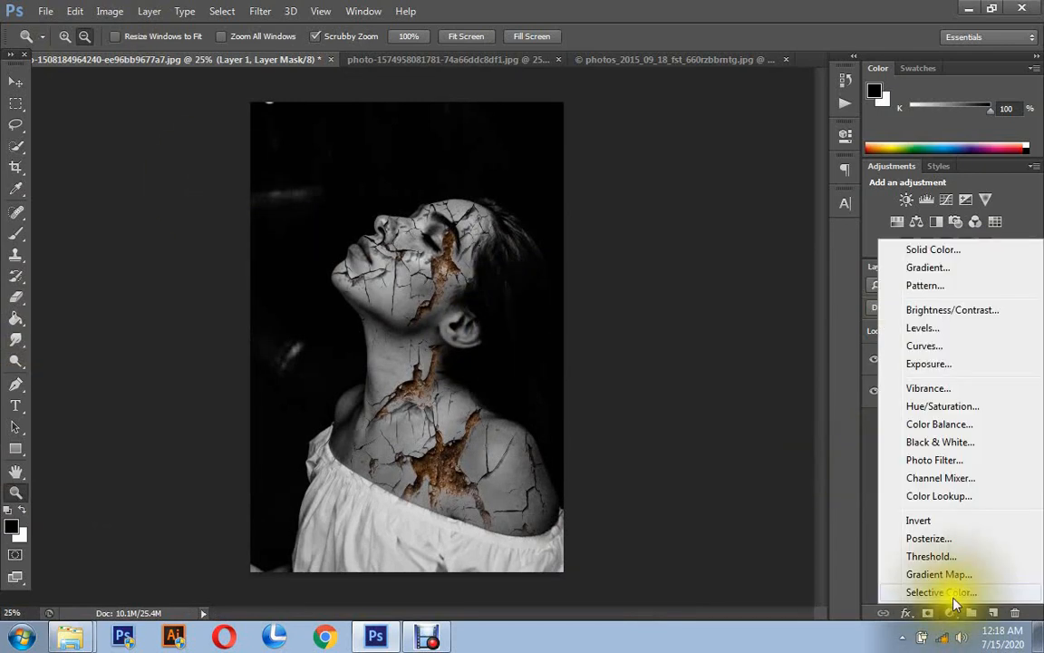
{"action": "left_click", "coordinate": [941, 496]}
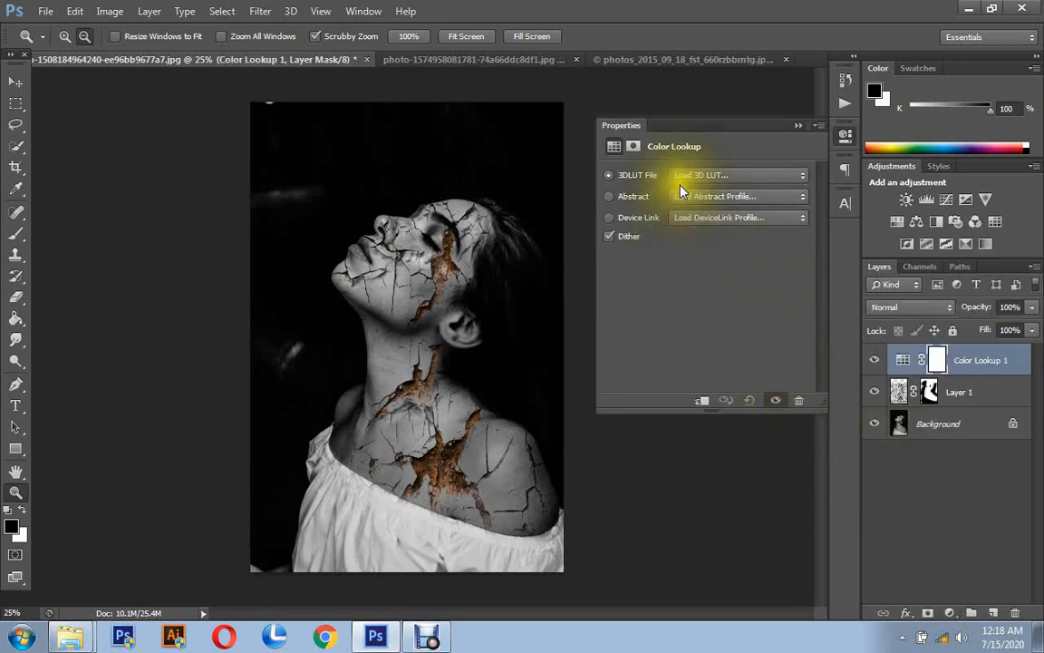
- Compare the 3DLUT presets from TensionGreen.3DL upward on the Color Lookup layer and settle on Candlelight.CUBE
{"action": "left_click", "coordinate": [691, 175]}
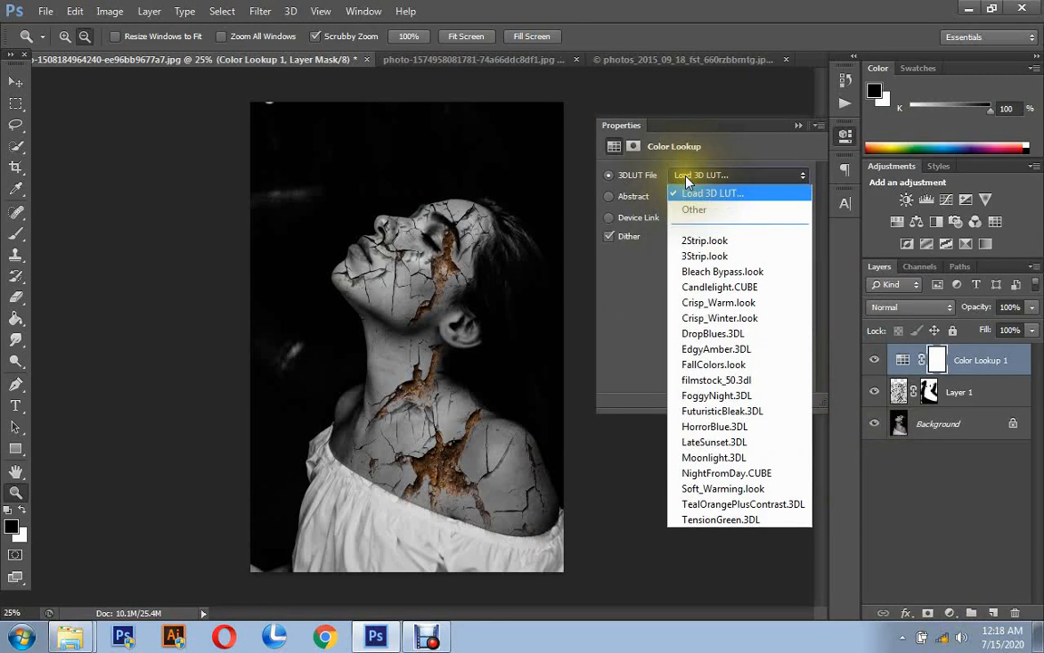
{"action": "left_click", "coordinate": [715, 520]}
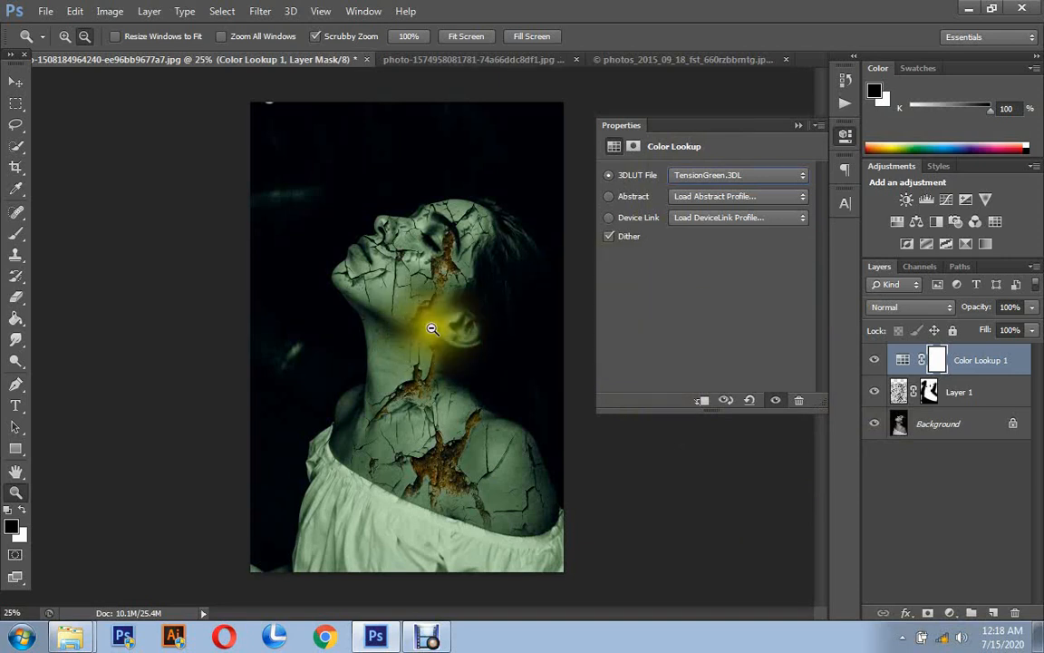
{"action": "key", "text": "Up"}
{"action": "key", "text": "Down"}
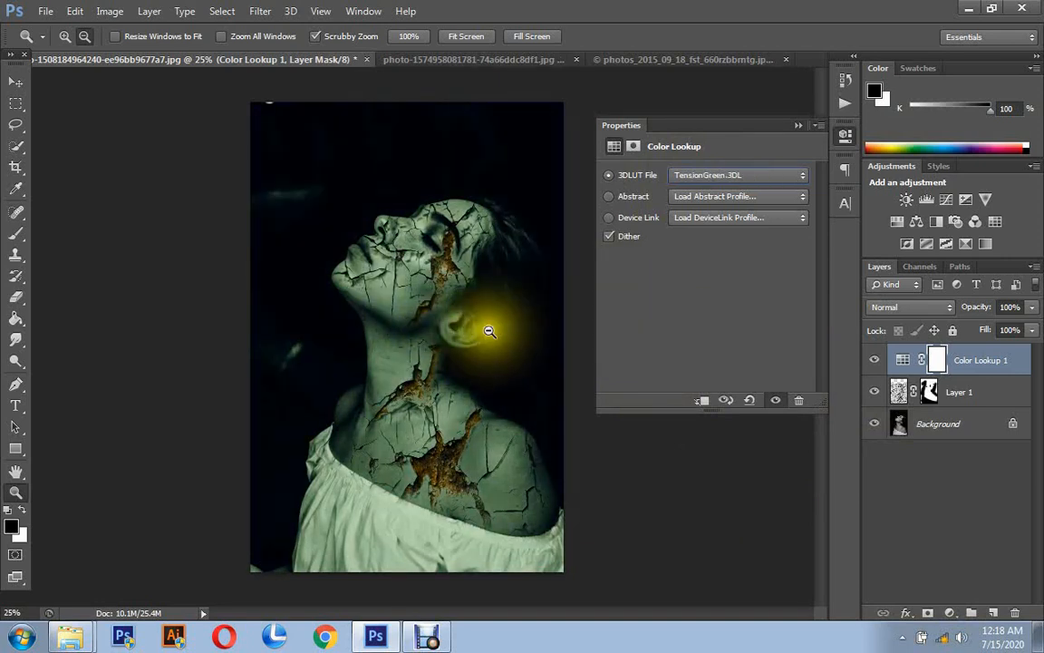
{"action": "key", "text": "Up"}
{"action": "key", "text": "Up"}
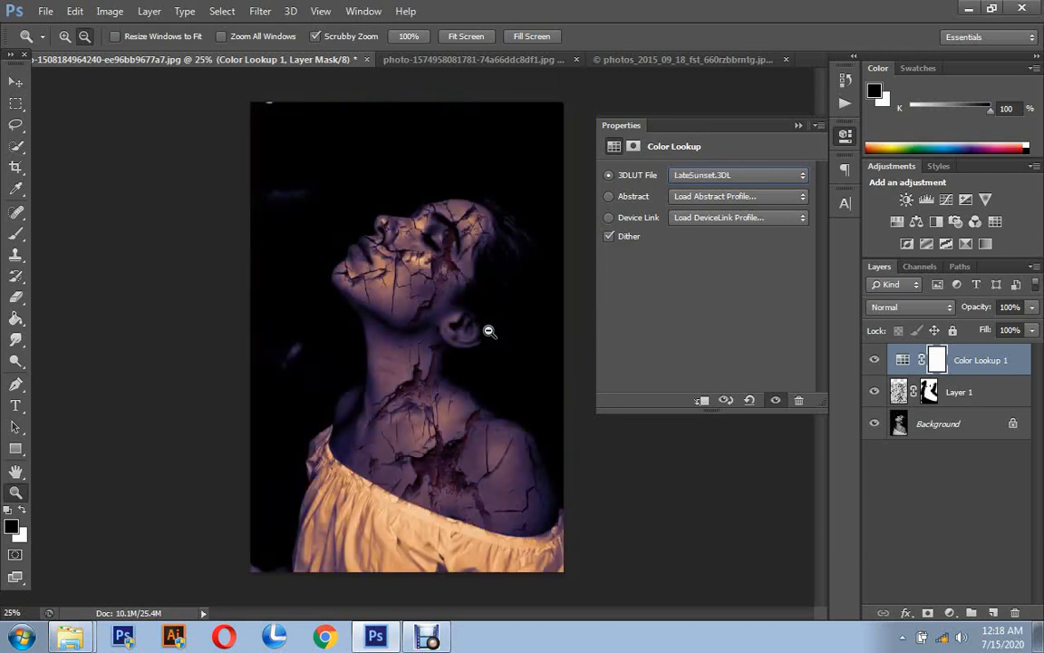
{"action": "key", "text": "Up"}
{"action": "key", "text": "Up"}
{"action": "key", "text": "Up"}
{"action": "key", "text": "Up"}
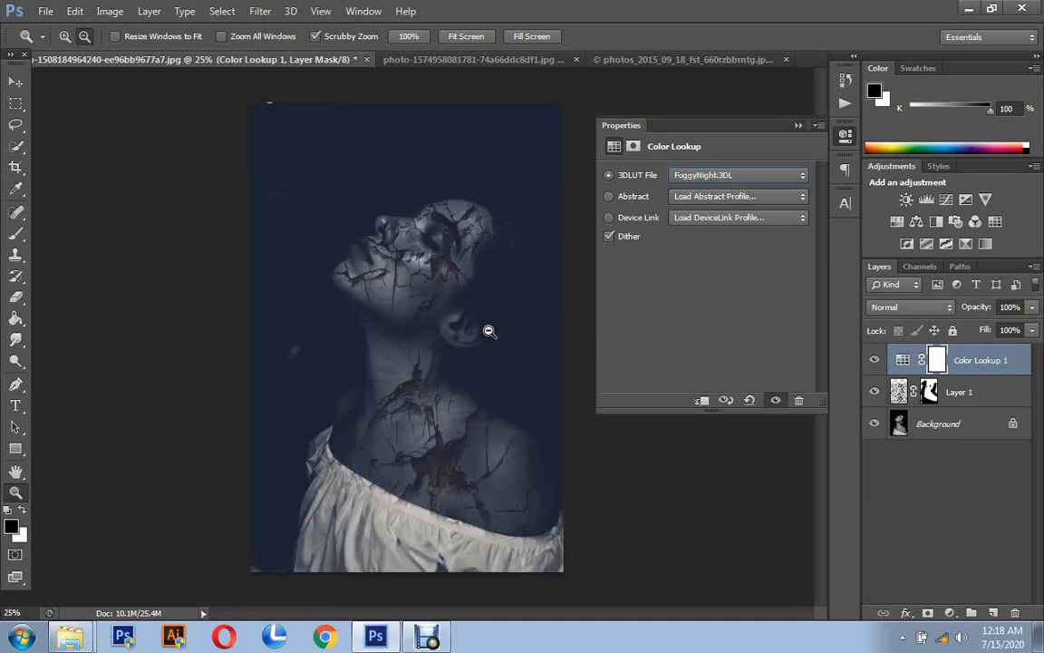
{"action": "key", "text": "Up"}
{"action": "key", "text": "Up"}
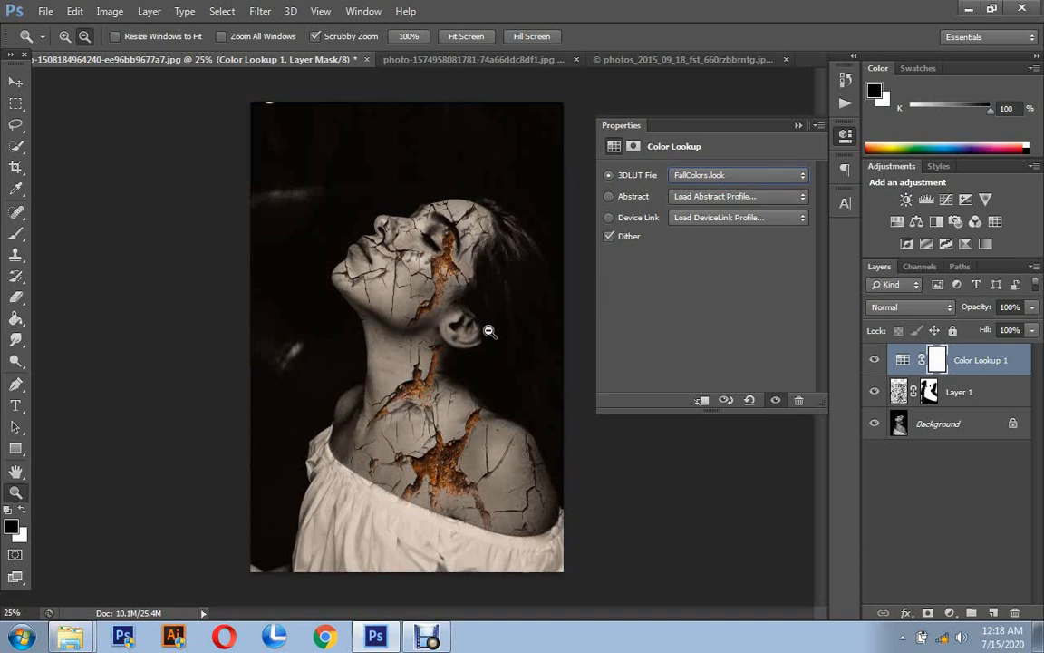
{"action": "key", "text": "Up"}
{"action": "key", "text": "Up"}
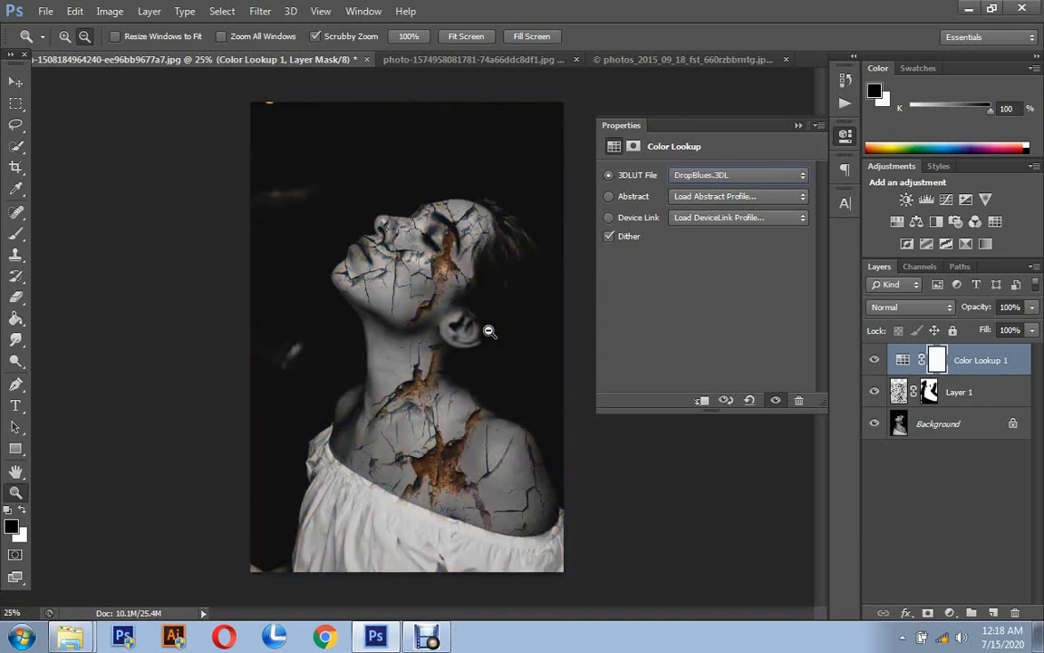
{"action": "key", "text": "Up"}
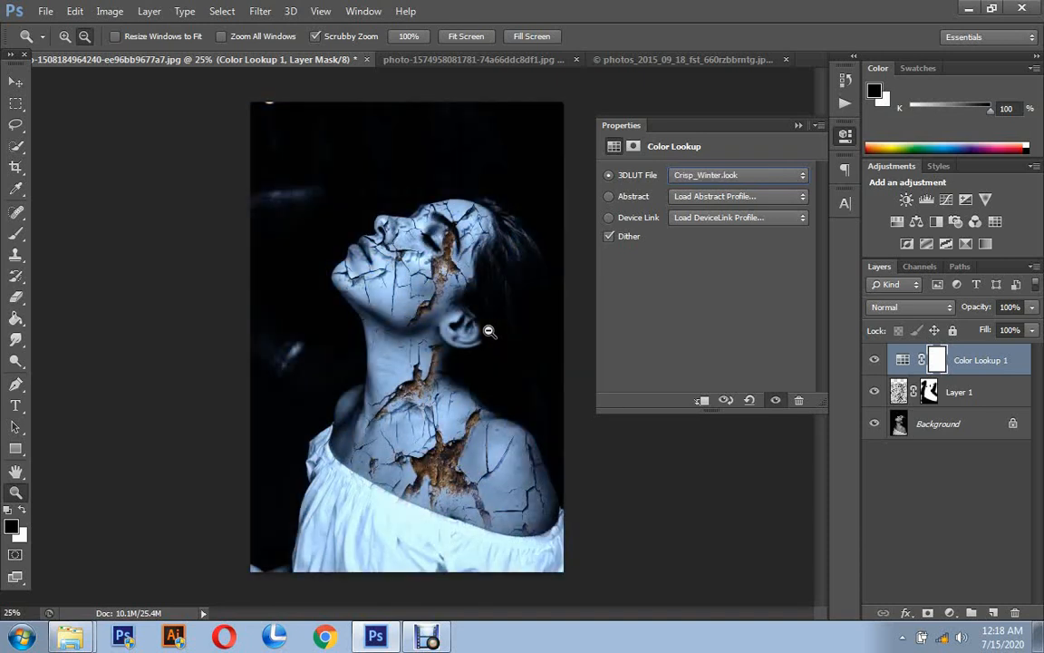
{"action": "key", "text": "Up"}
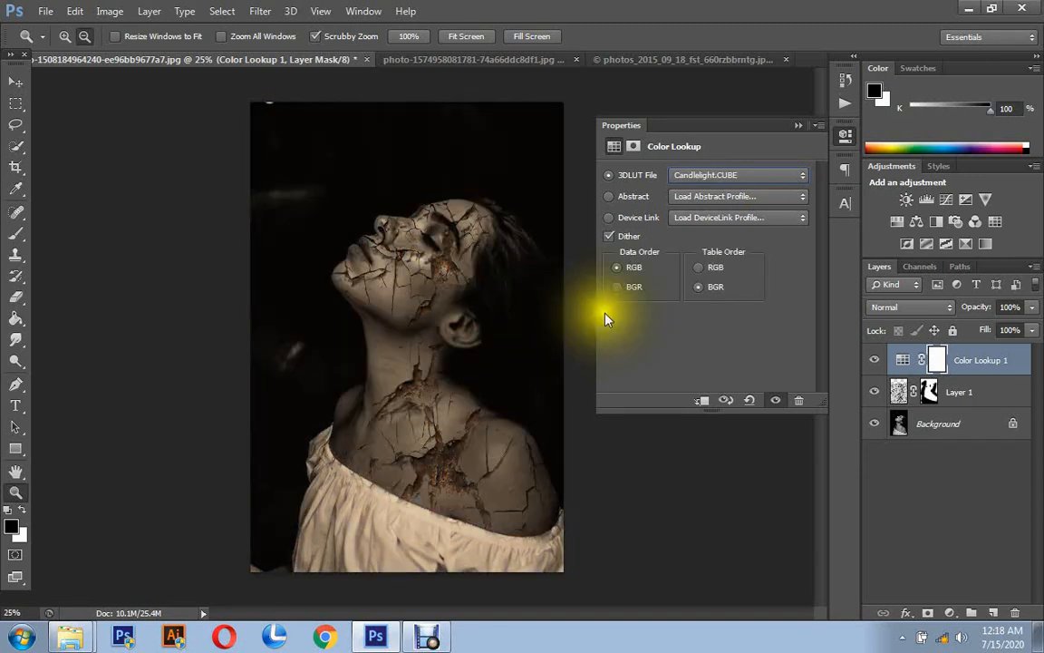
{"action": "key", "text": "Up"}
{"action": "key", "text": "Up"}
{"action": "key", "text": "Up"}
{"action": "key", "text": "Up"}
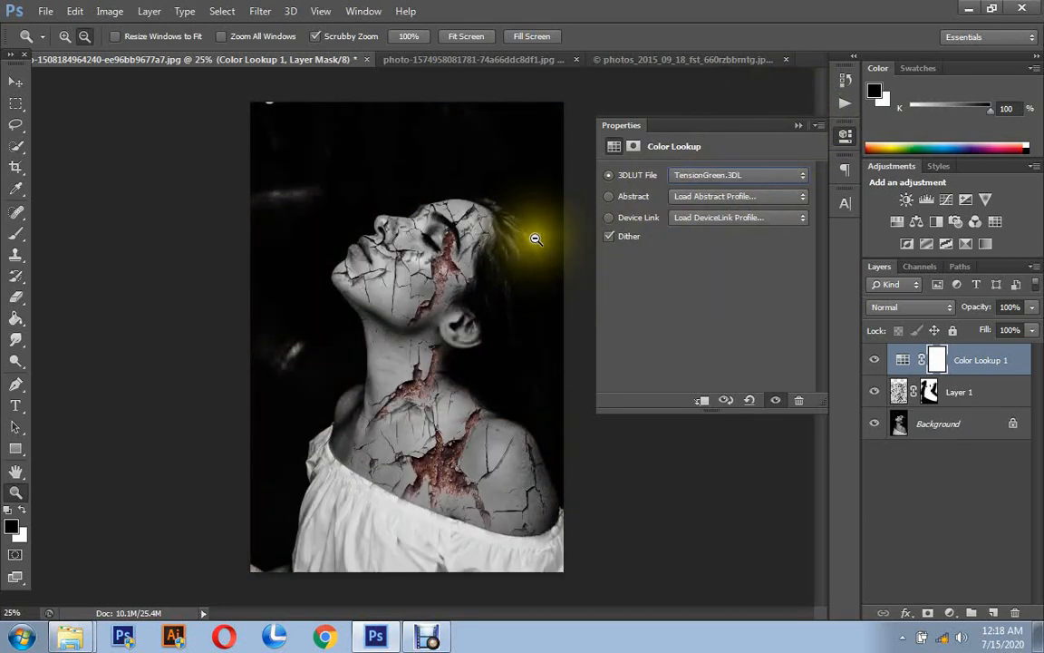
{"action": "key", "text": "Up"}
{"action": "key", "text": "Up"}
{"action": "key", "text": "Up"}
{"action": "key", "text": "Up"}
{"action": "key", "text": "Up"}
{"action": "key", "text": "Up"}
{"action": "key", "text": "Up"}
{"action": "key", "text": "Up"}
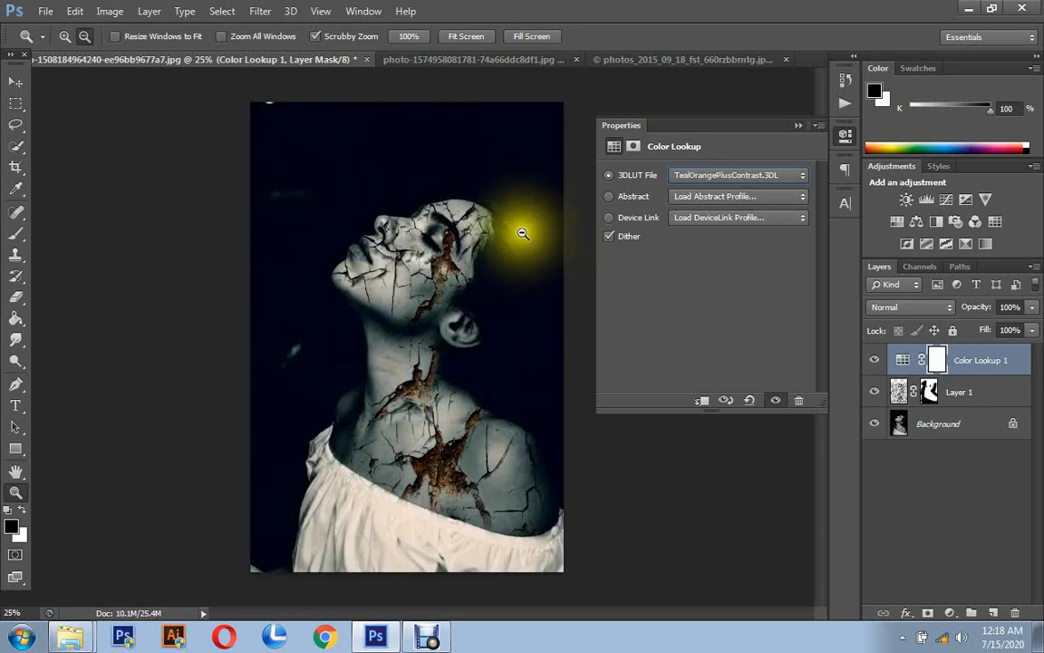
{"action": "key", "text": "Up"}
{"action": "key", "text": "Up"}
{"action": "key", "text": "Up"}
{"action": "key", "text": "Up"}
{"action": "key", "text": "Up"}
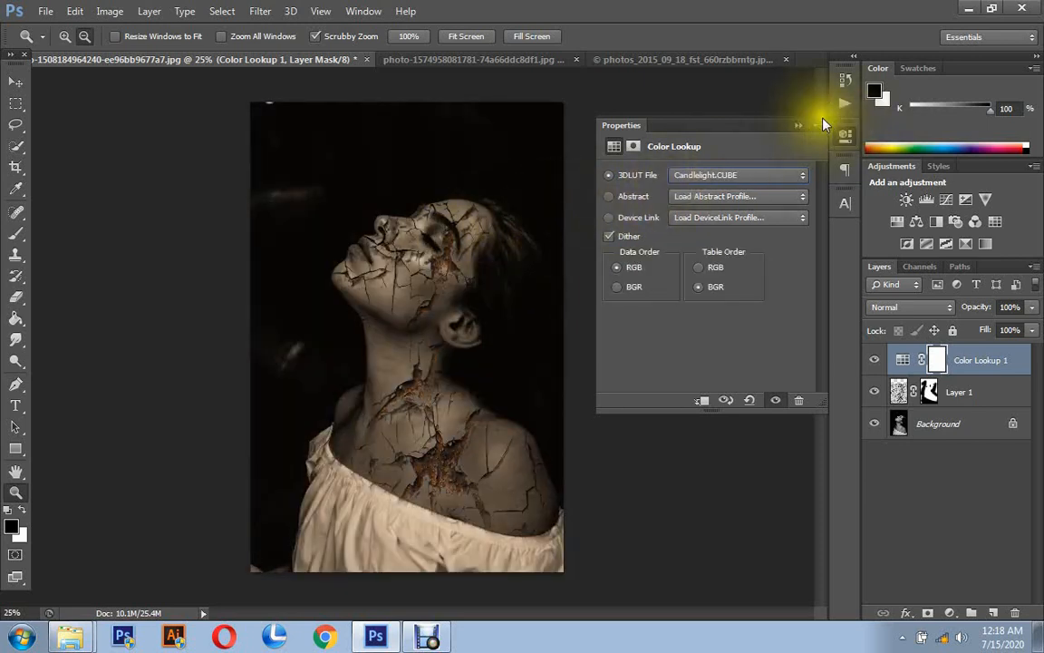
- Examine the graded cracks up close on the face and neck, and compare the result with the other woman's portrait
{"action": "left_click", "coordinate": [798, 125]}
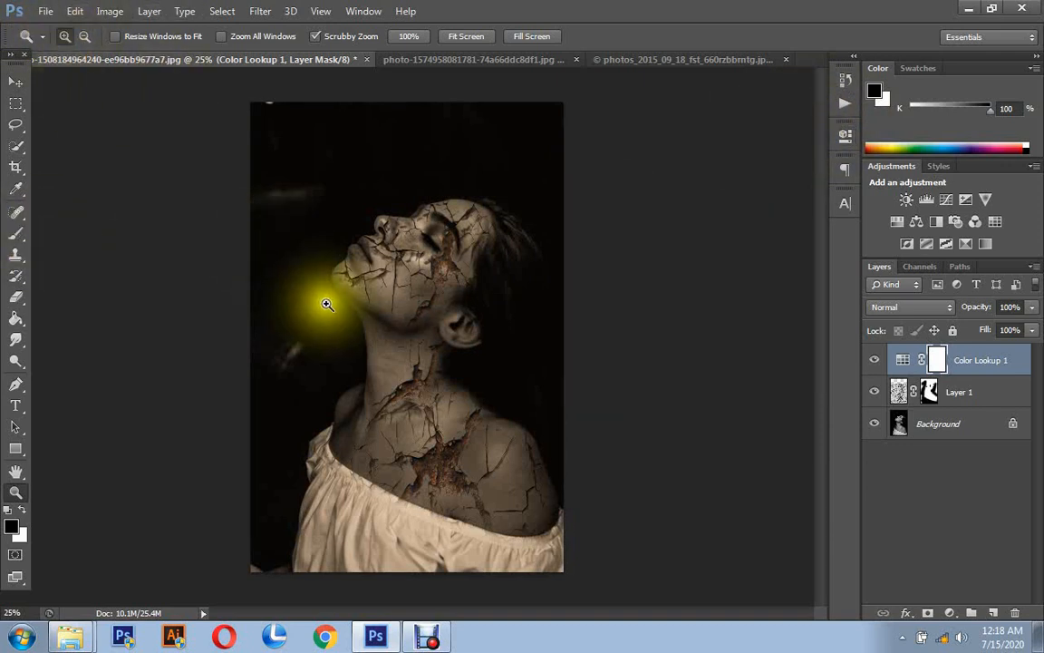
{"action": "left_click", "coordinate": [399, 328]}
{"action": "left_click", "coordinate": [409, 321]}
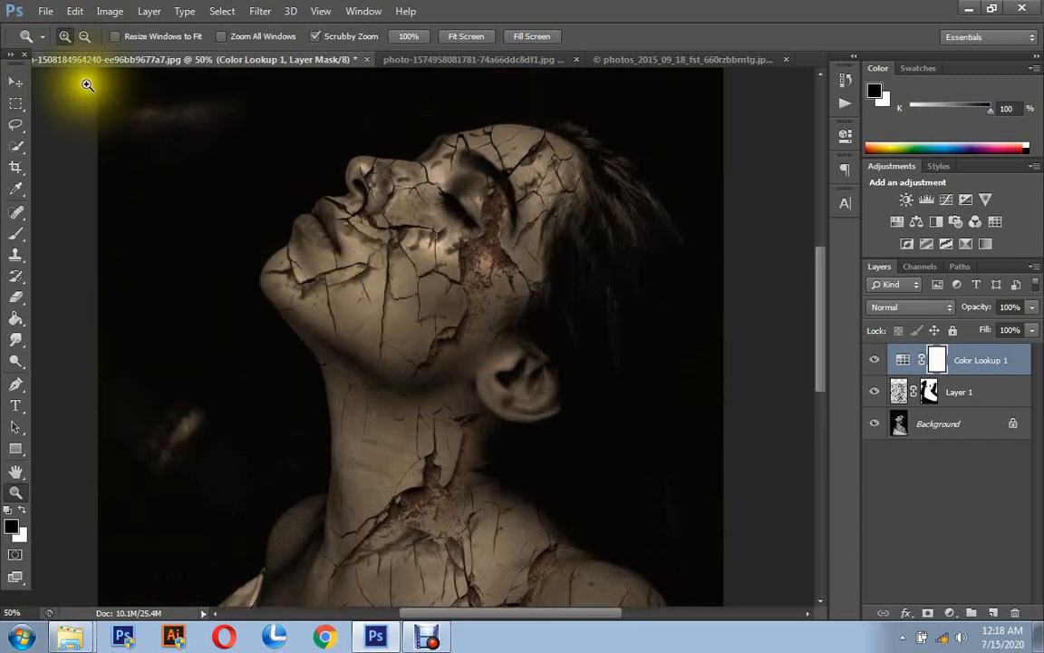
{"action": "left_click", "coordinate": [83, 37]}
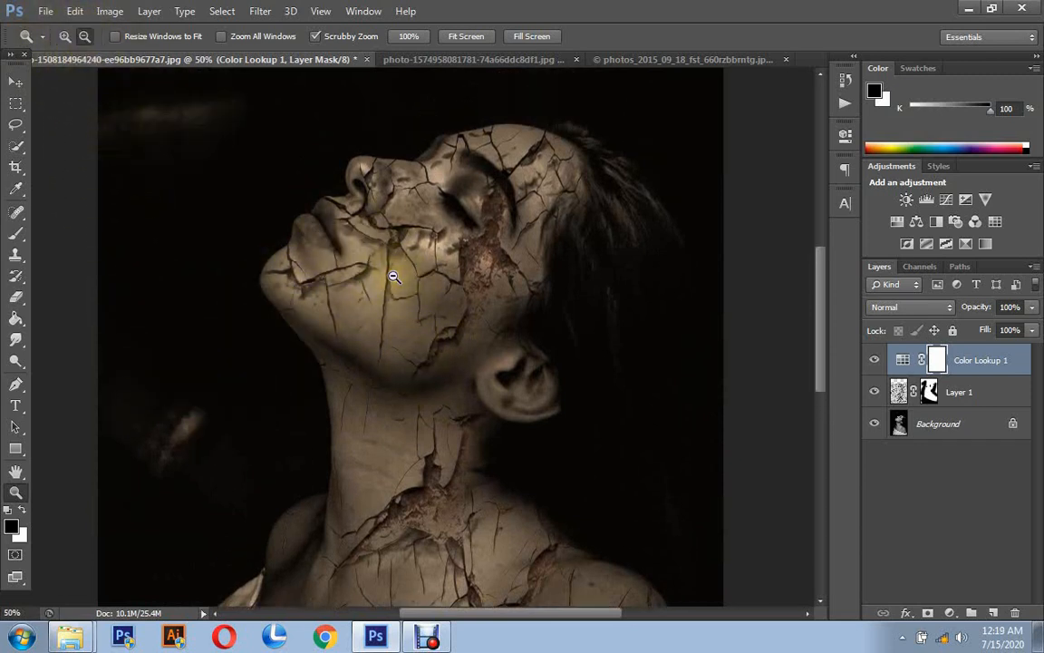
{"action": "left_click", "coordinate": [393, 277]}
{"action": "left_click", "coordinate": [394, 275]}
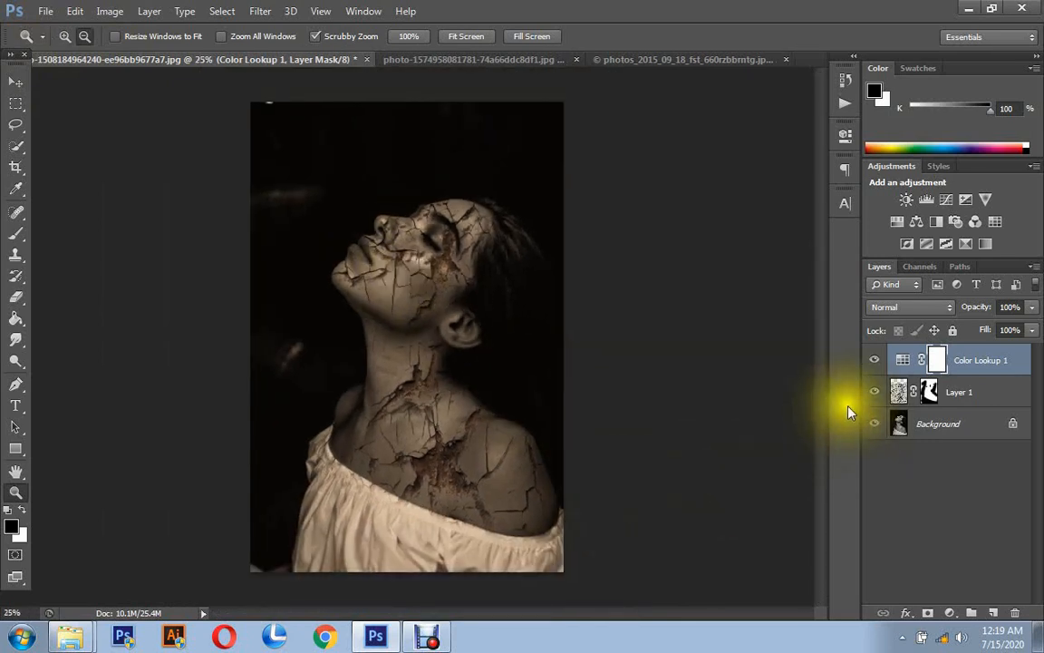
{"action": "left_click", "coordinate": [432, 62]}
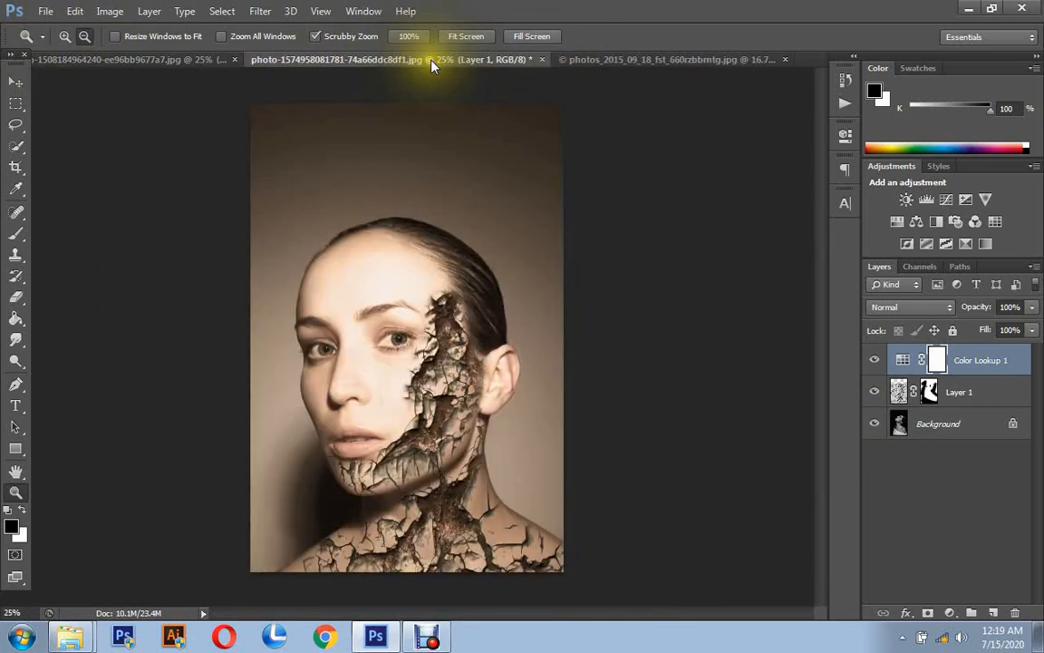
{"action": "left_click", "coordinate": [183, 56]}
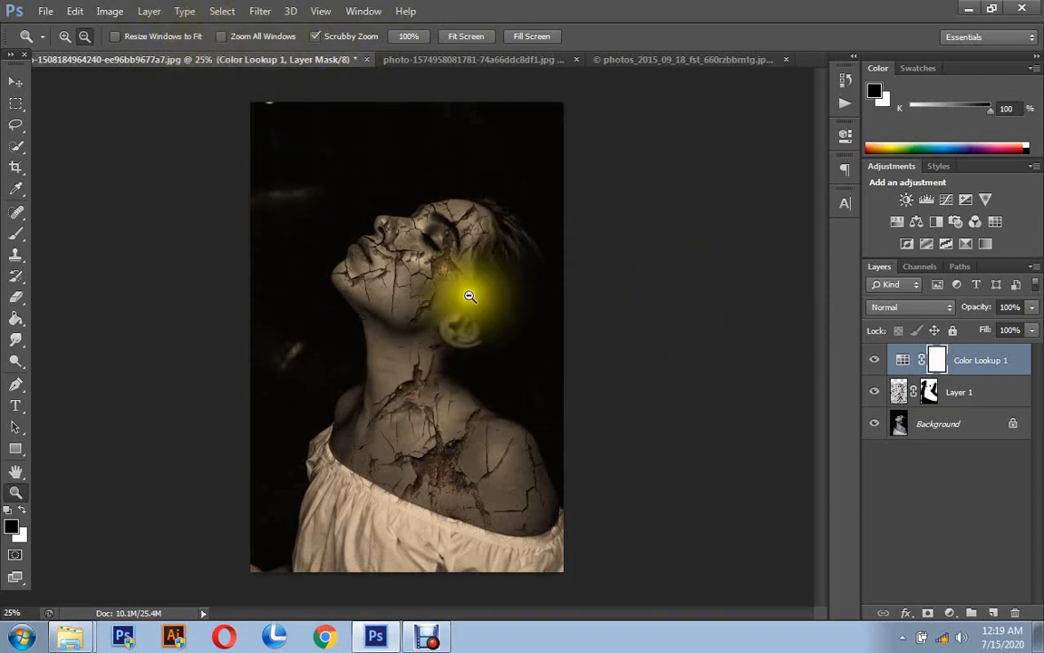
- Add a new layer above the Color Lookup layer and paint a single soft white 1985 px brush dab above the woman's face
{"action": "left_click", "coordinate": [994, 612]}
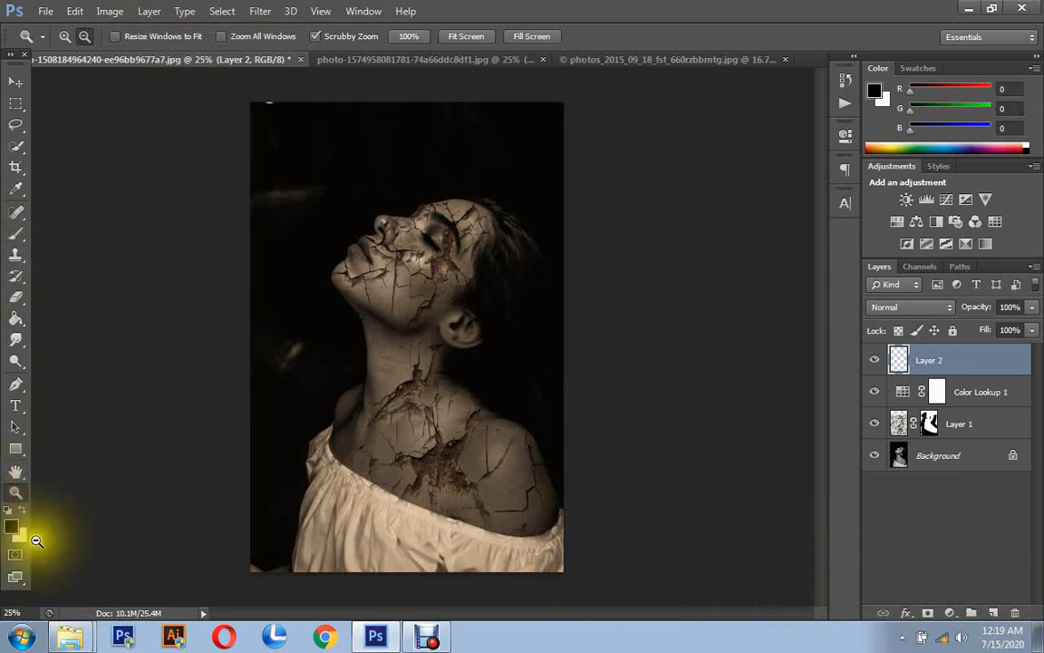
{"action": "left_click", "coordinate": [23, 513]}
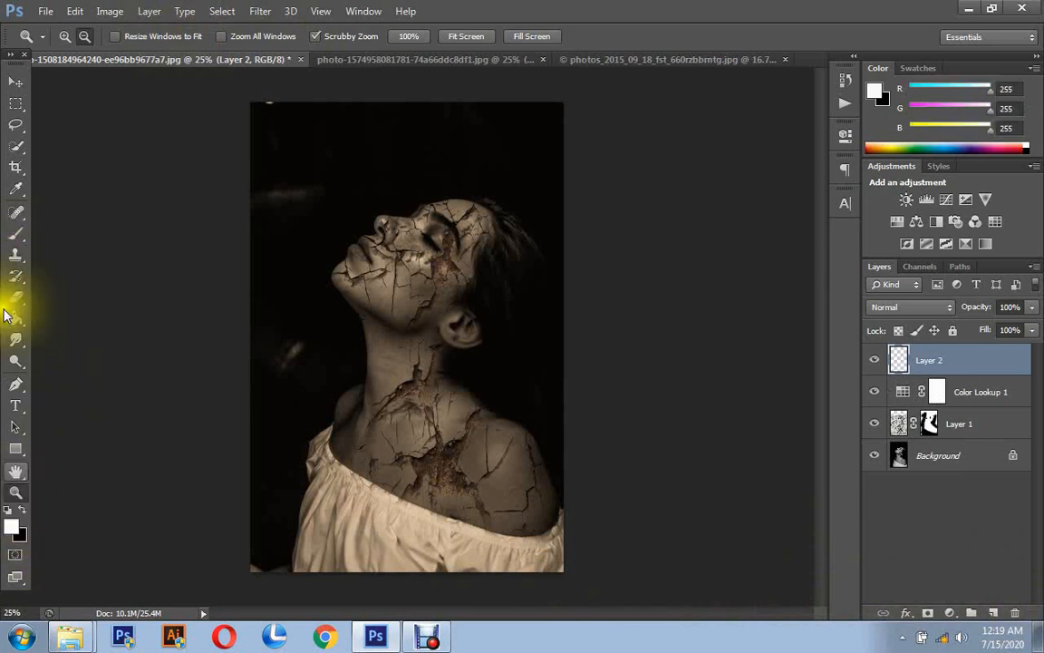
{"action": "left_click", "coordinate": [16, 232]}
{"action": "right_click", "coordinate": [354, 227]}
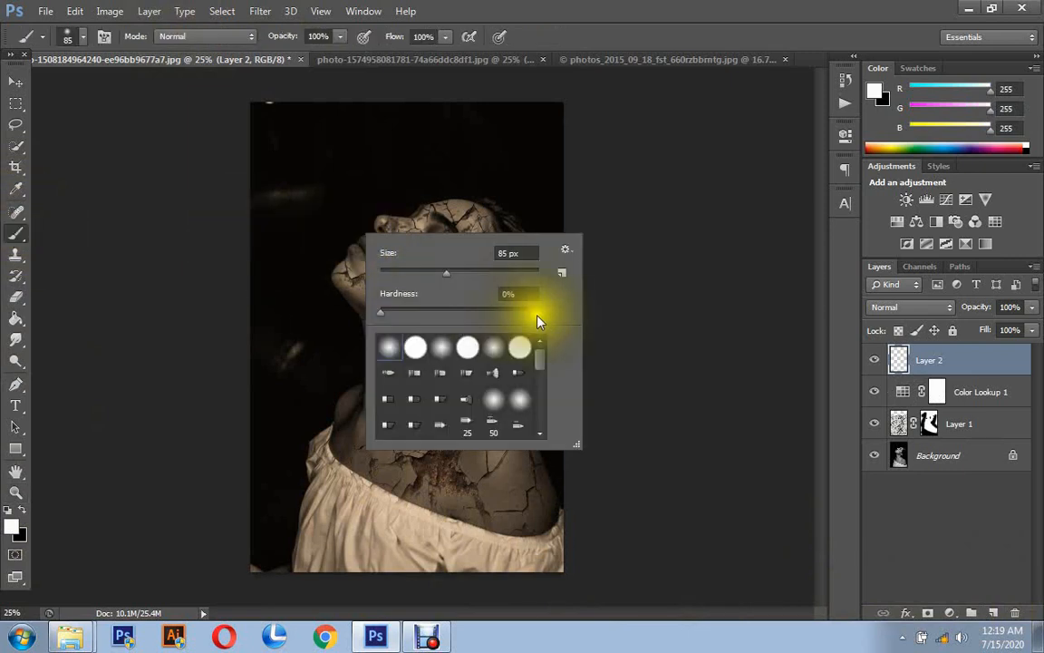
{"action": "left_click", "coordinate": [507, 272]}
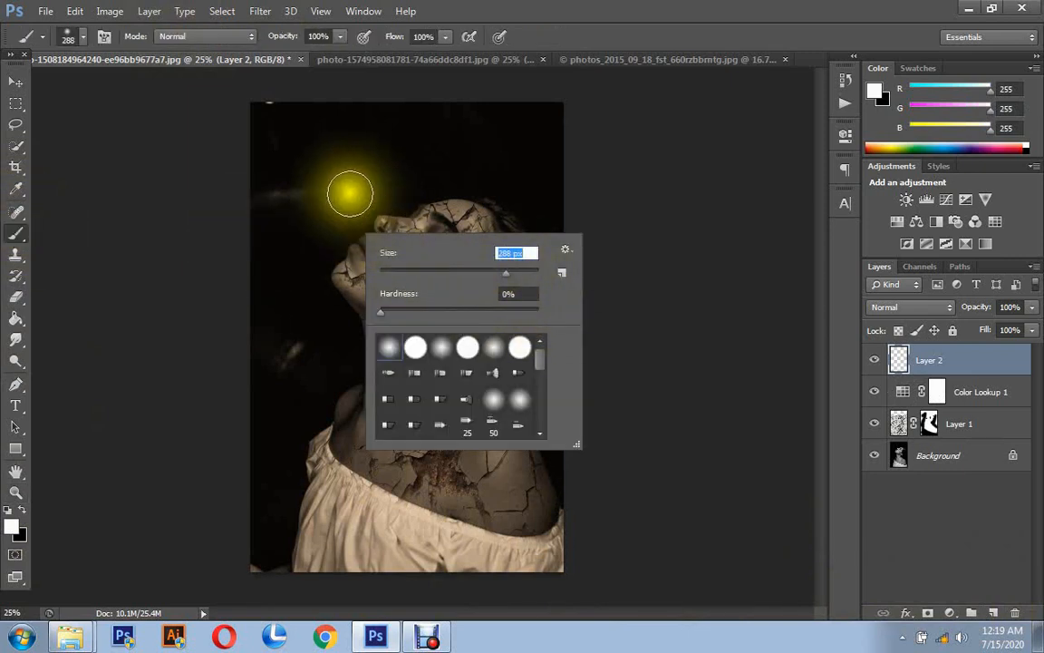
{"action": "left_click_drag", "start_coordinate": [509, 276], "coordinate": [527, 274]}
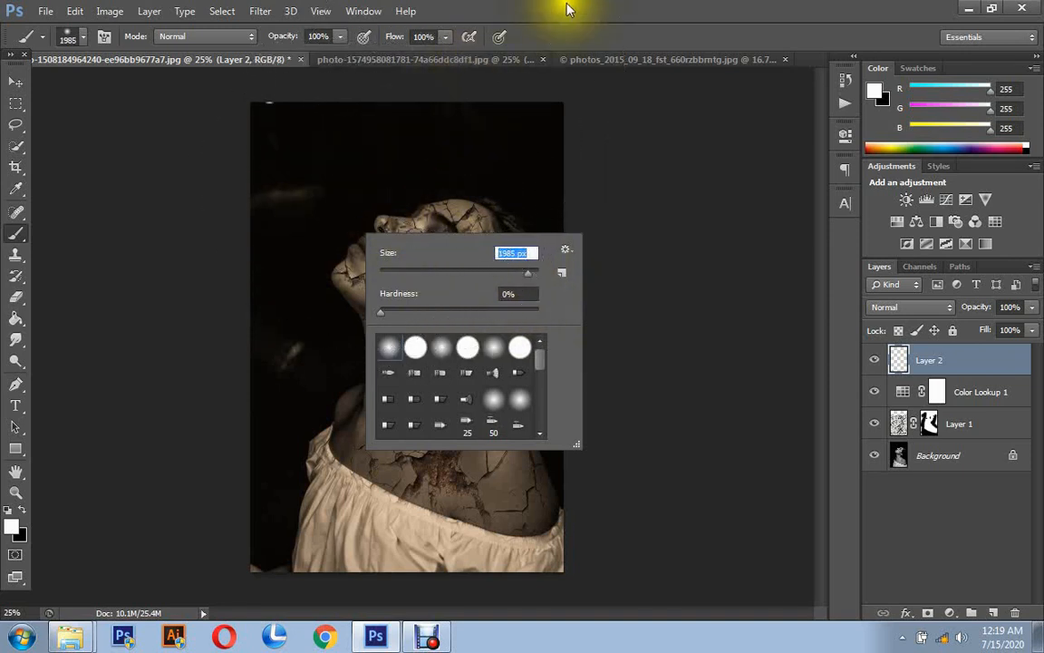
{"action": "key", "text": "Return"}
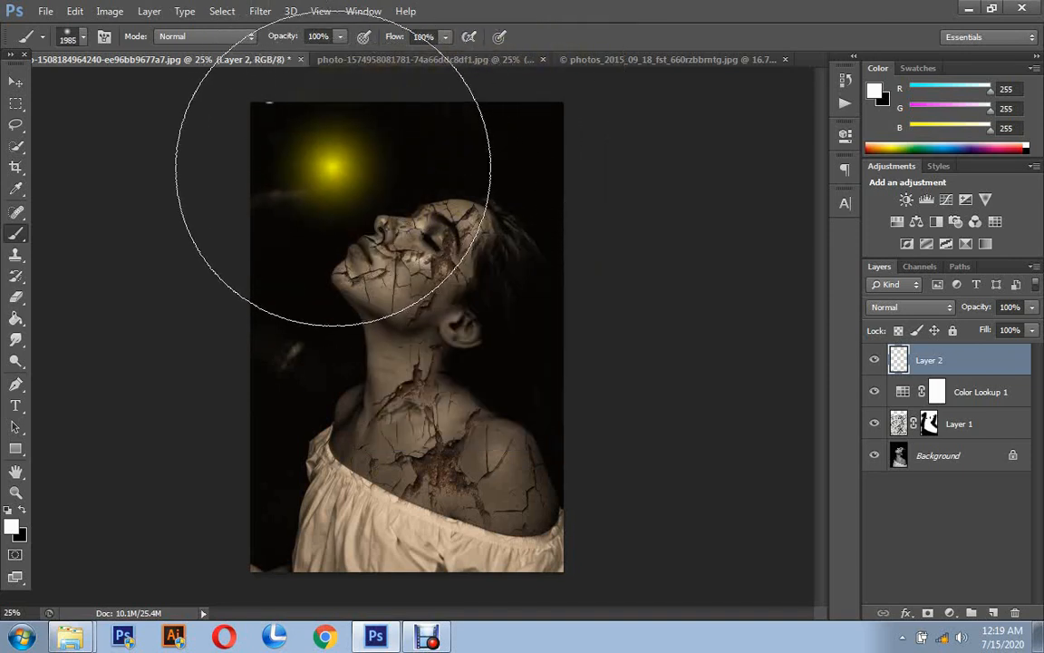
{"action": "left_click", "coordinate": [333, 164]}
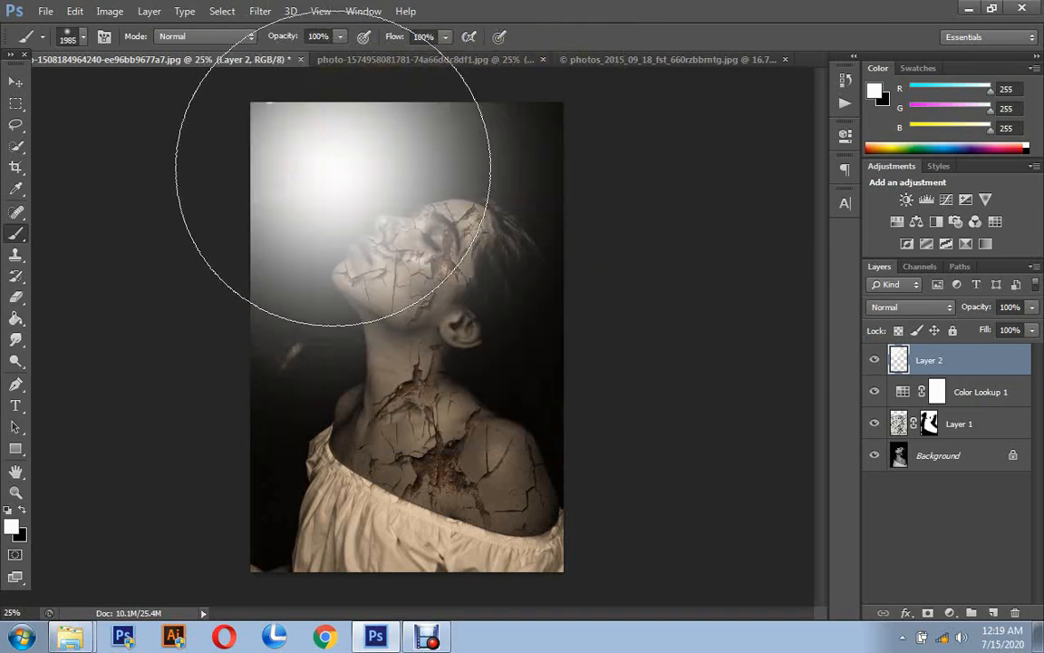
- Move the white glow up toward the photo's upper-left corner, clear of the face, and add a layer mask to its layer
{"action": "left_click", "coordinate": [16, 82]}
{"action": "left_click_drag", "start_coordinate": [400, 221], "coordinate": [342, 131]}
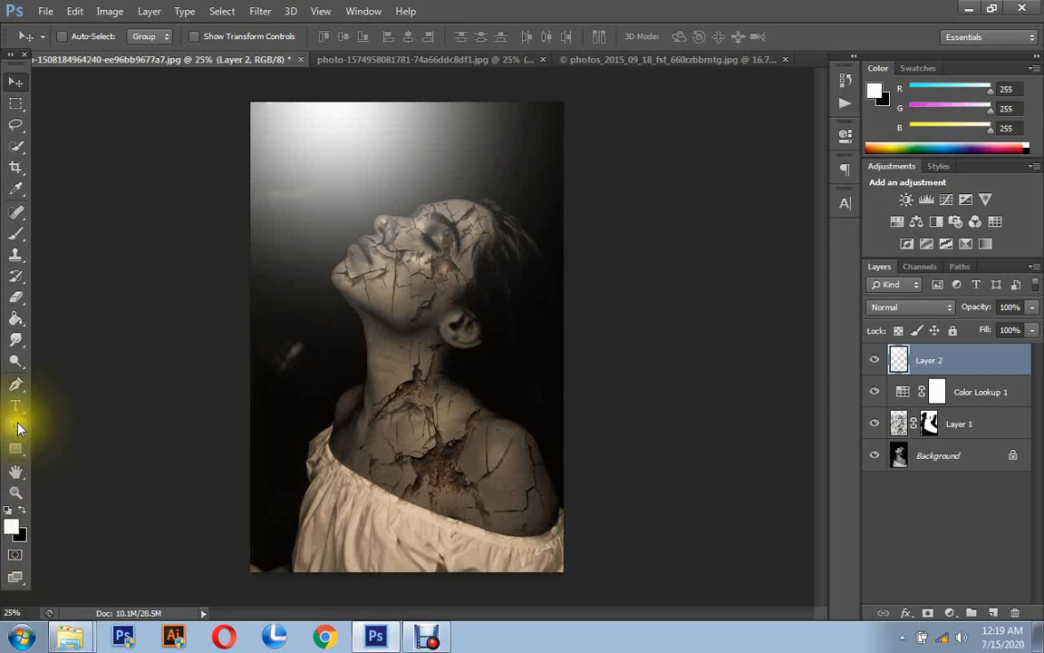
{"action": "left_click", "coordinate": [929, 613]}
- Try masking the glow's lower edge around the face with a soft 329 px black brush, and undo the masking
{"action": "left_click", "coordinate": [18, 236]}
{"action": "right_click", "coordinate": [460, 233]}
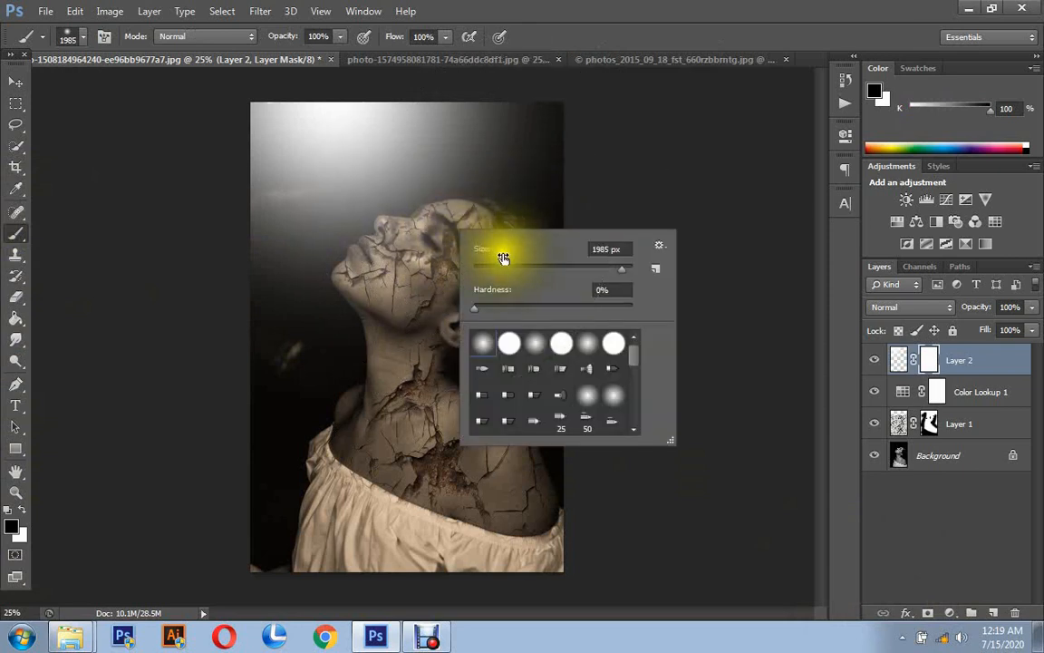
{"action": "left_click", "coordinate": [579, 268]}
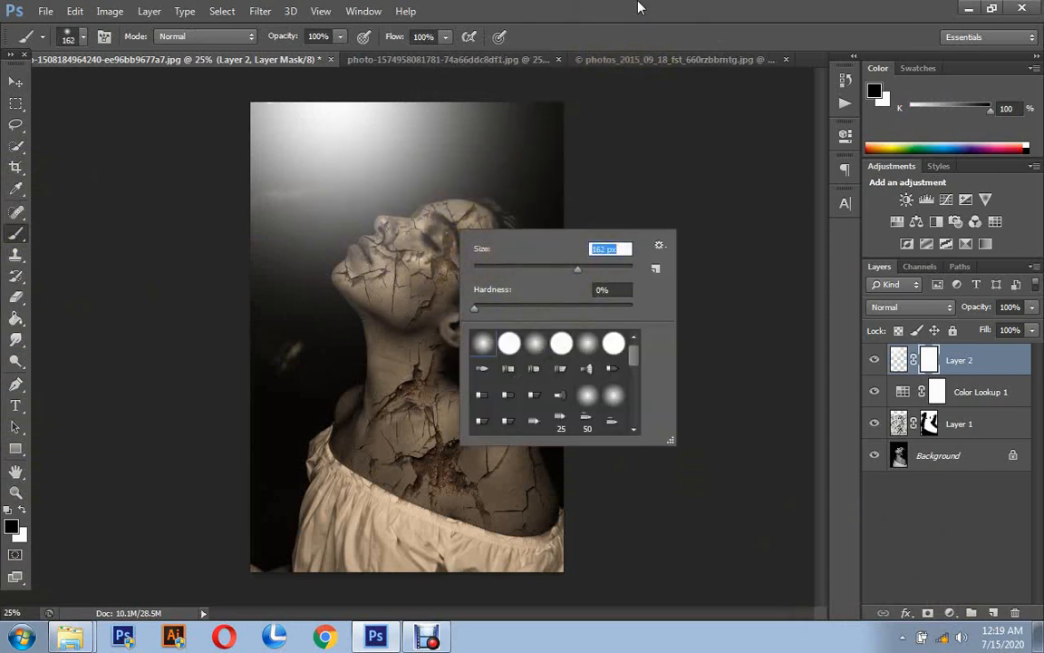
{"action": "left_click", "coordinate": [604, 270]}
{"action": "left_click", "coordinate": [700, 7]}
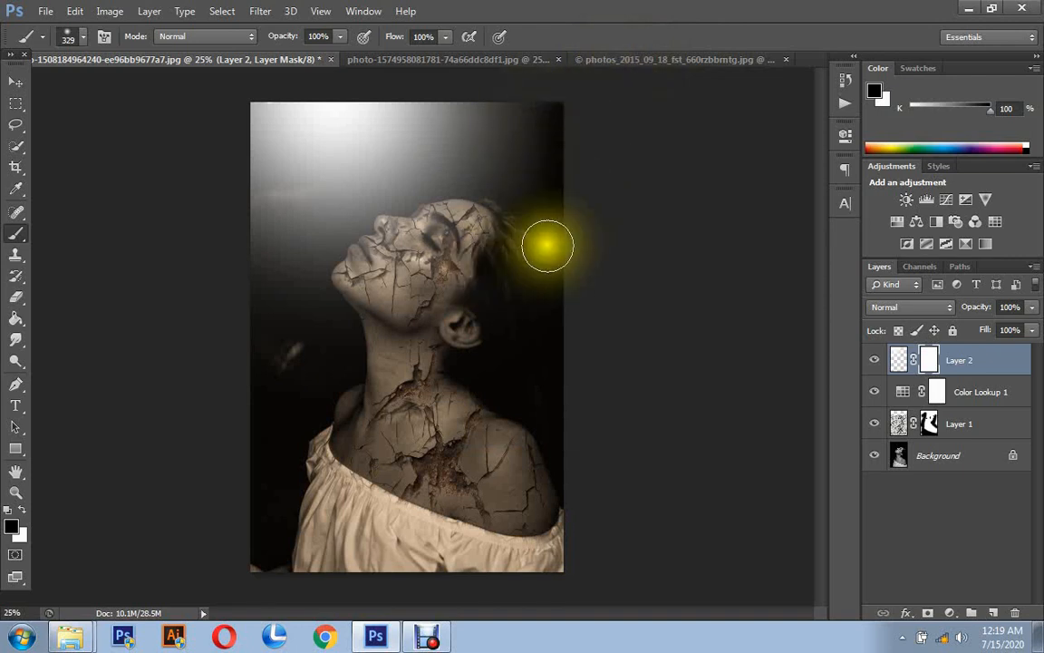
{"action": "mouse_move", "coordinate": [266, 290]}
{"action": "left_mouse_down"}
{"action": "mouse_move", "coordinate": [485, 238]}
{"action": "mouse_move", "coordinate": [559, 101]}
{"action": "mouse_move", "coordinate": [401, 175]}
{"action": "mouse_move", "coordinate": [367, 239]}
{"action": "mouse_move", "coordinate": [517, 86]}
{"action": "mouse_move", "coordinate": [356, 203]}
{"action": "mouse_move", "coordinate": [272, 195]}
{"action": "left_mouse_up"}
{"action": "mouse_move", "coordinate": [292, 276]}
{"action": "left_mouse_down"}
{"action": "mouse_move", "coordinate": [545, 144]}
{"action": "mouse_move", "coordinate": [490, 131]}
{"action": "left_mouse_up"}
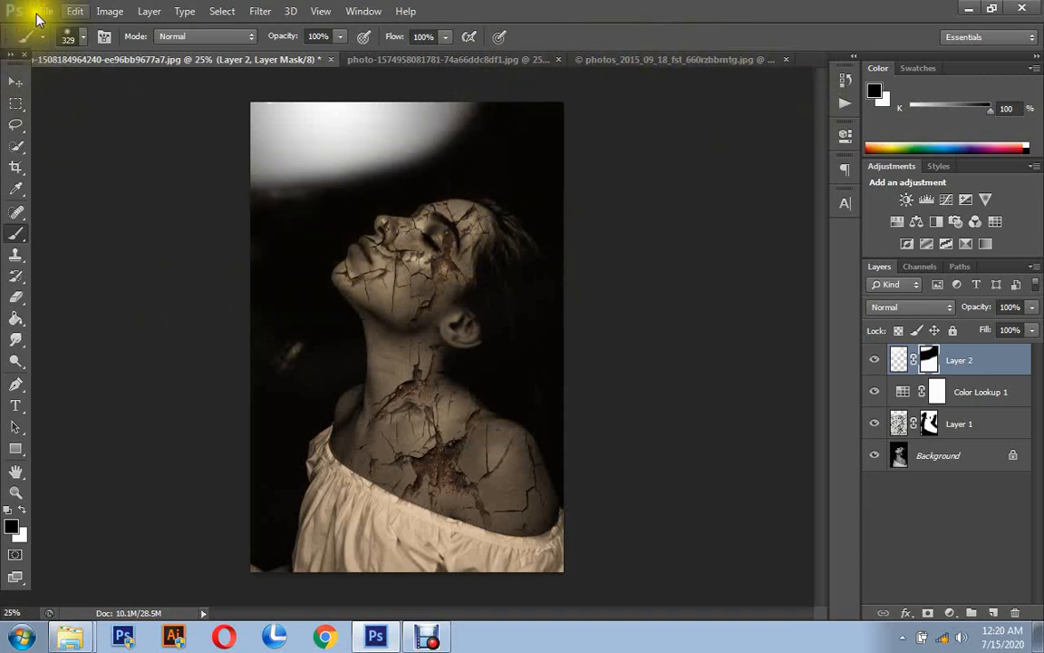
{"action": "left_click", "coordinate": [75, 11]}
{"action": "left_click", "coordinate": [63, 58]}
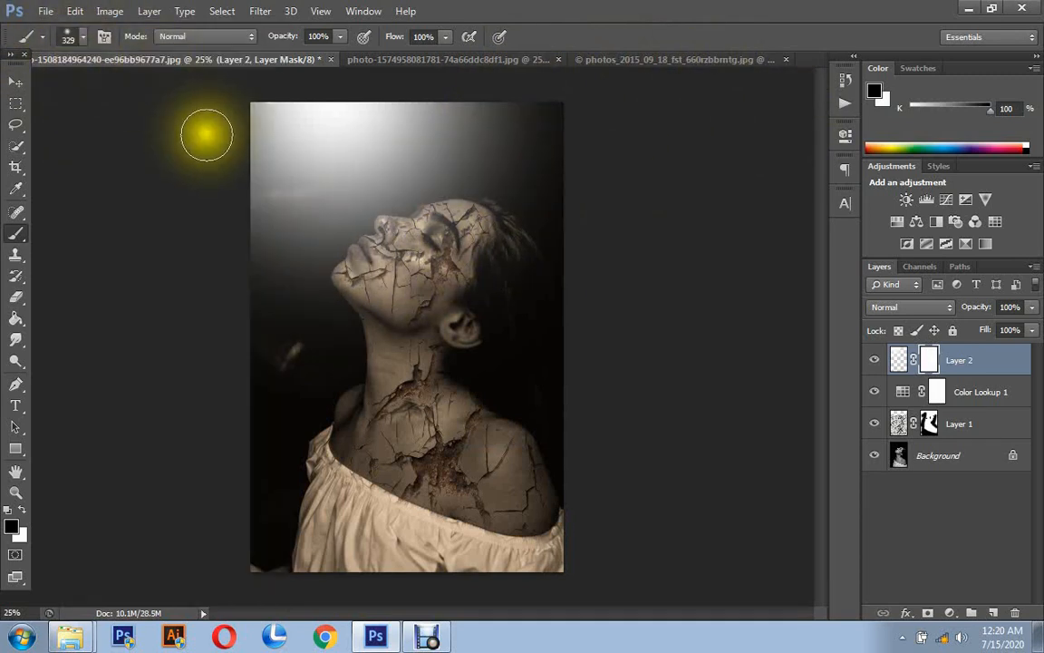
- Move the white glow farther up so only its lower part shines in from the photo's upper edge
{"action": "left_click", "coordinate": [14, 83]}
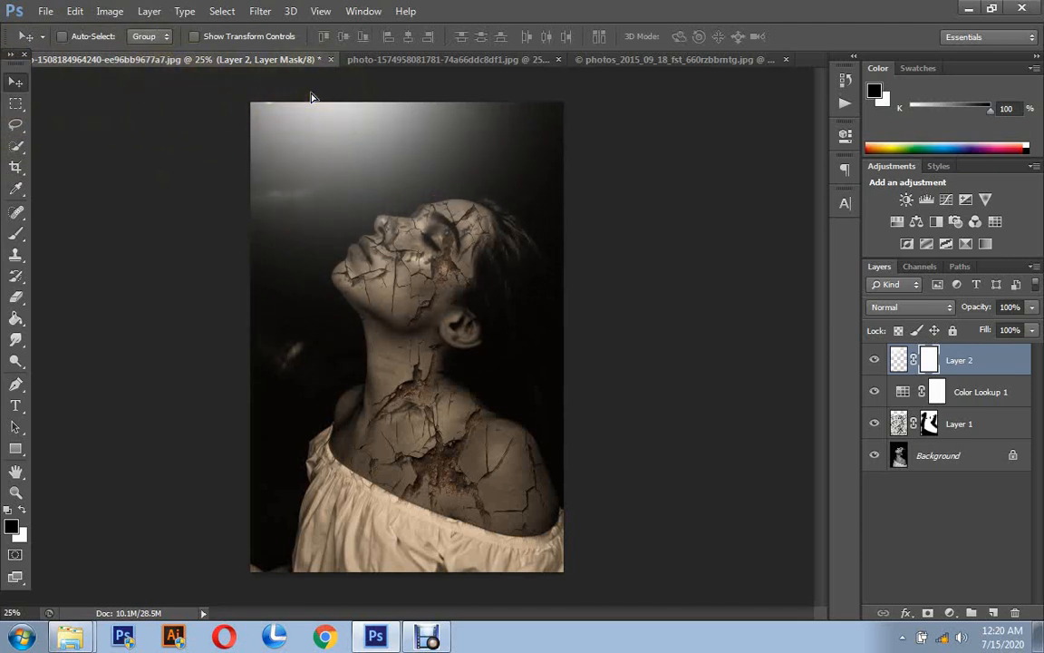
{"action": "left_click", "coordinate": [311, 97]}
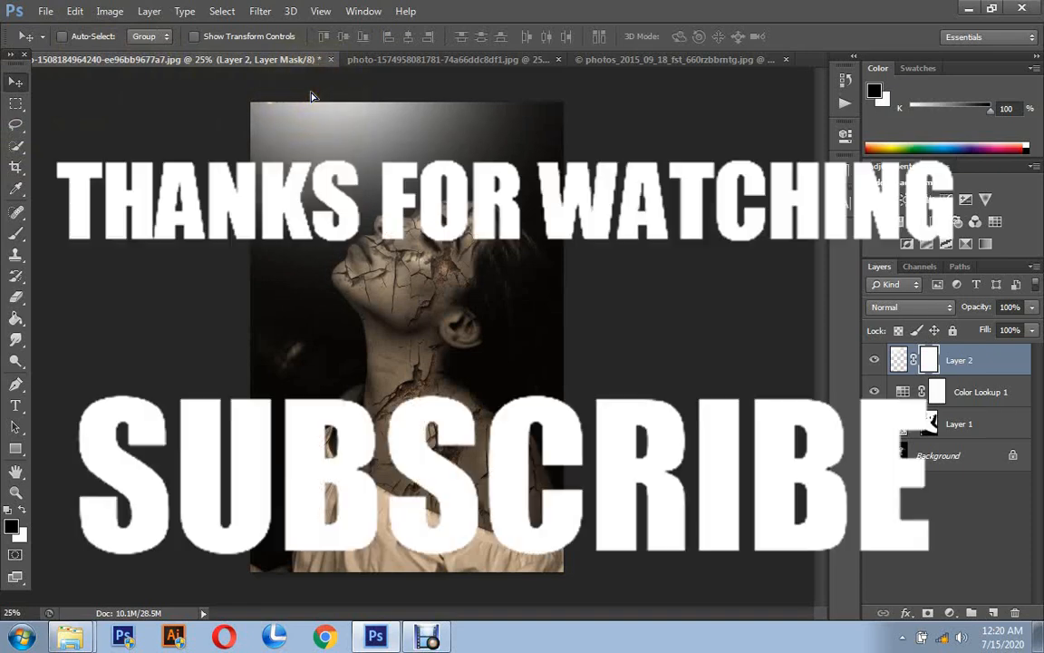